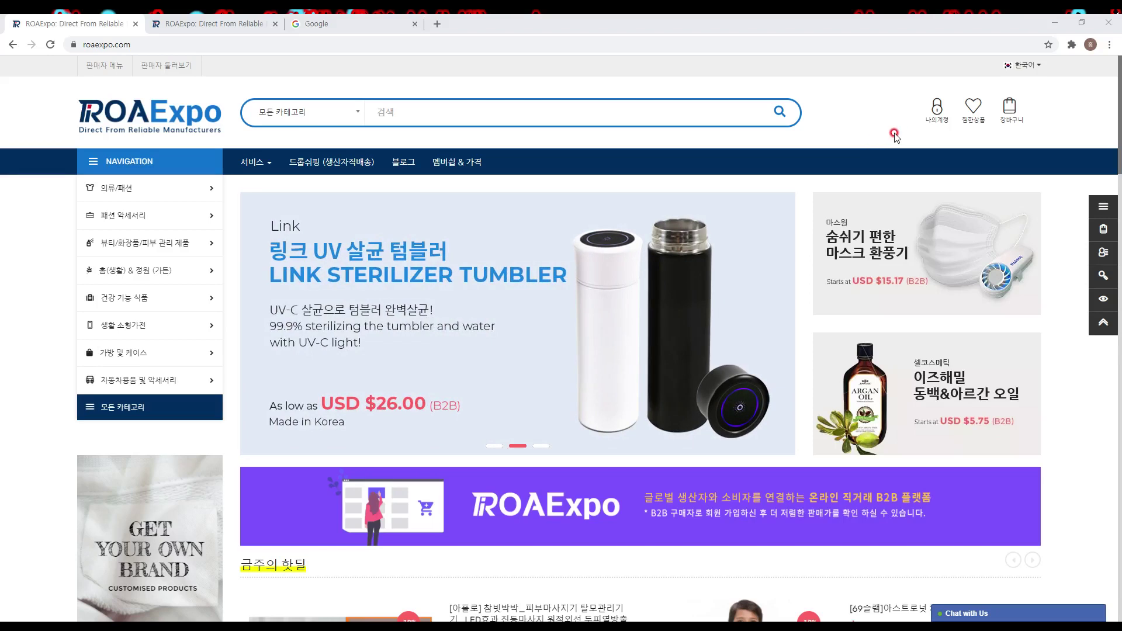
Step: Go to the seller dashboard through the My Account (나의계정) icon in the storefront header
left_click(936, 123)
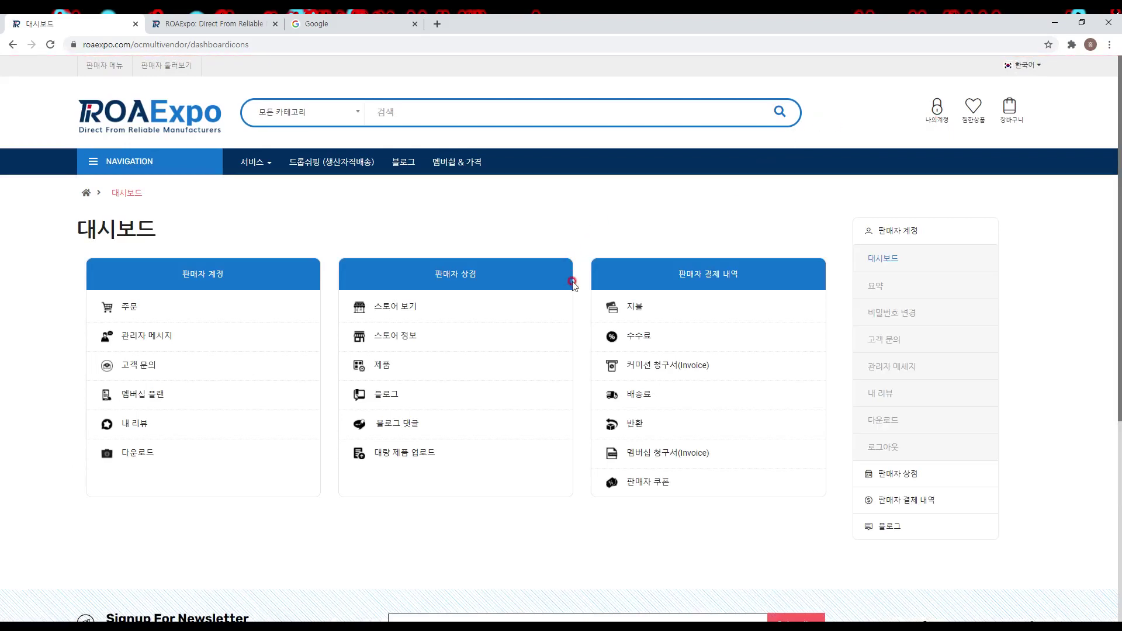
Step: Open the 스토어 정보 edit page from the dashboard's 판매자 상점 card
left_click(459, 344)
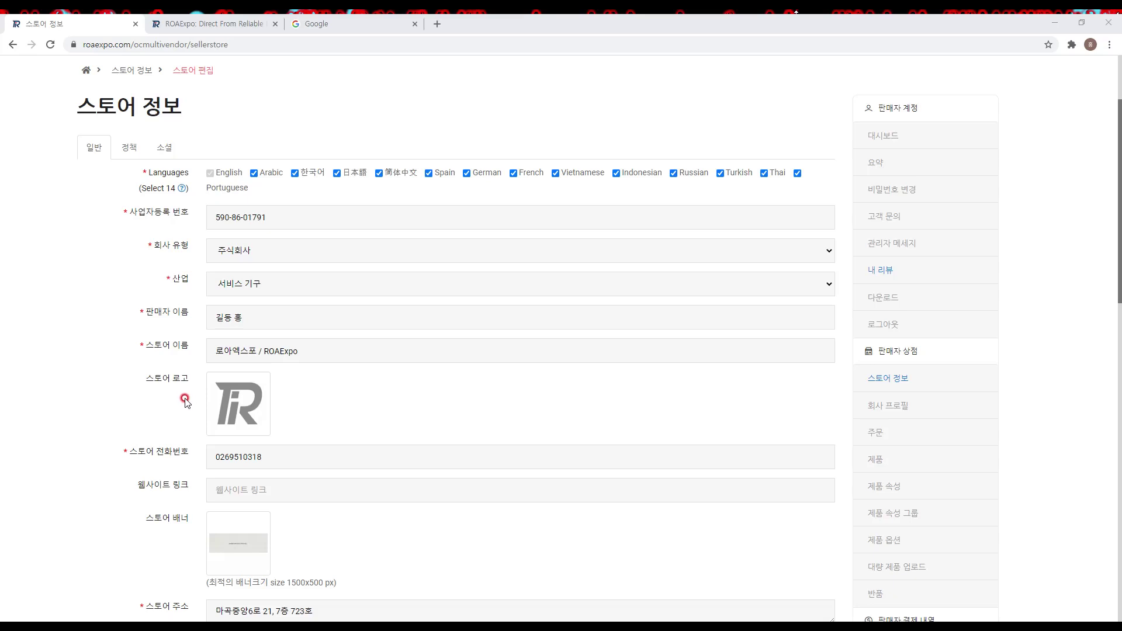
Step: Open the logo's image library and create a new folder named 'company'
left_click(244, 403)
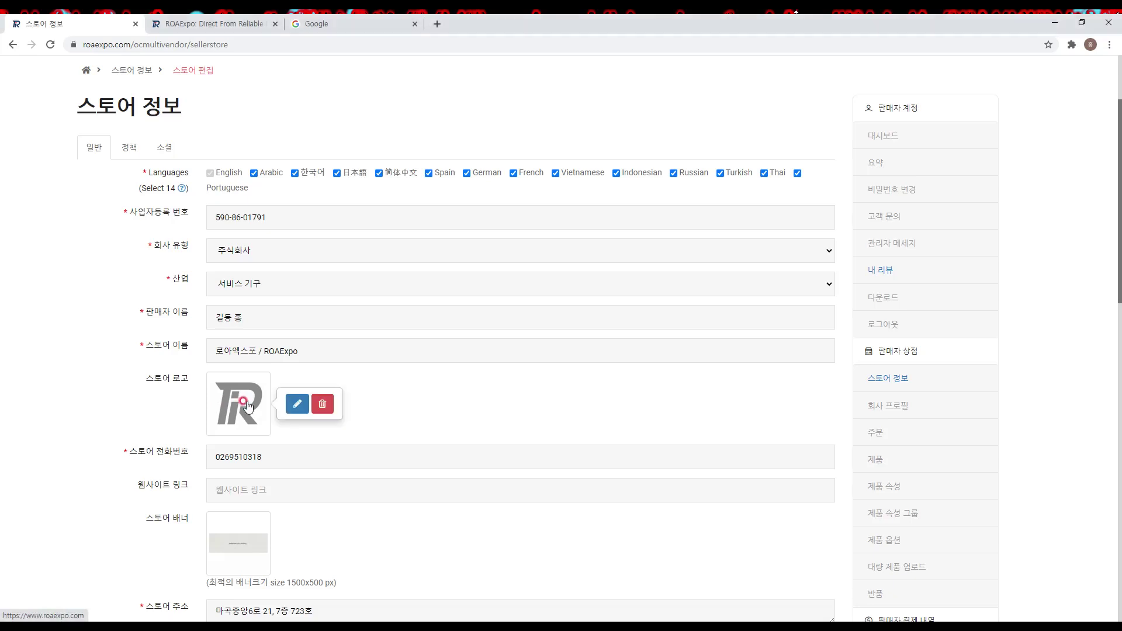
left_click(298, 404)
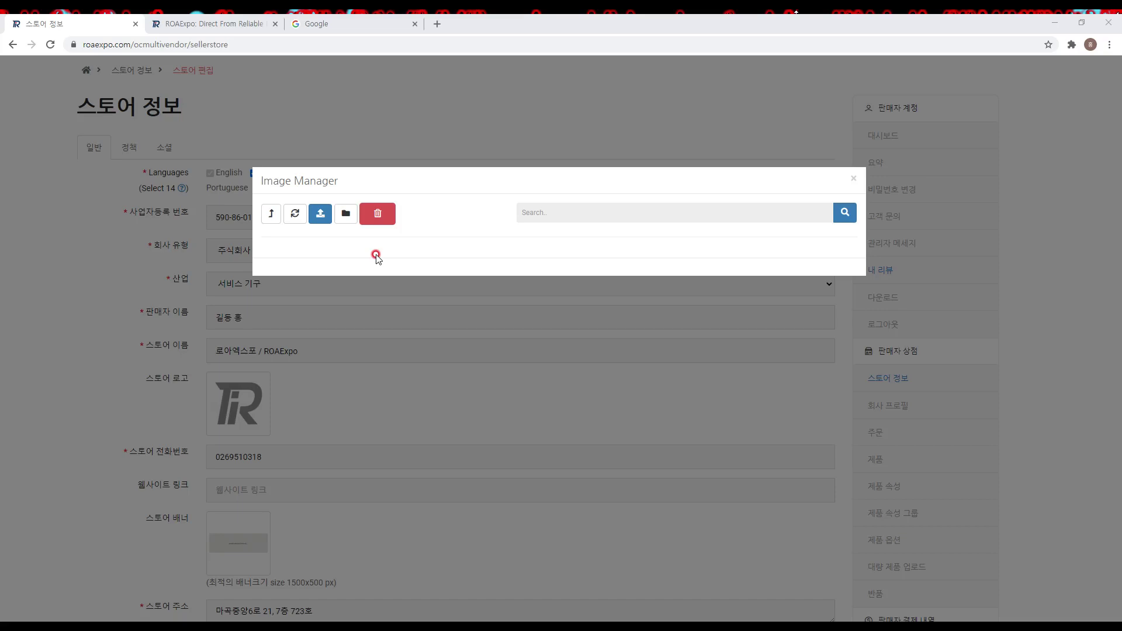
left_click(345, 226)
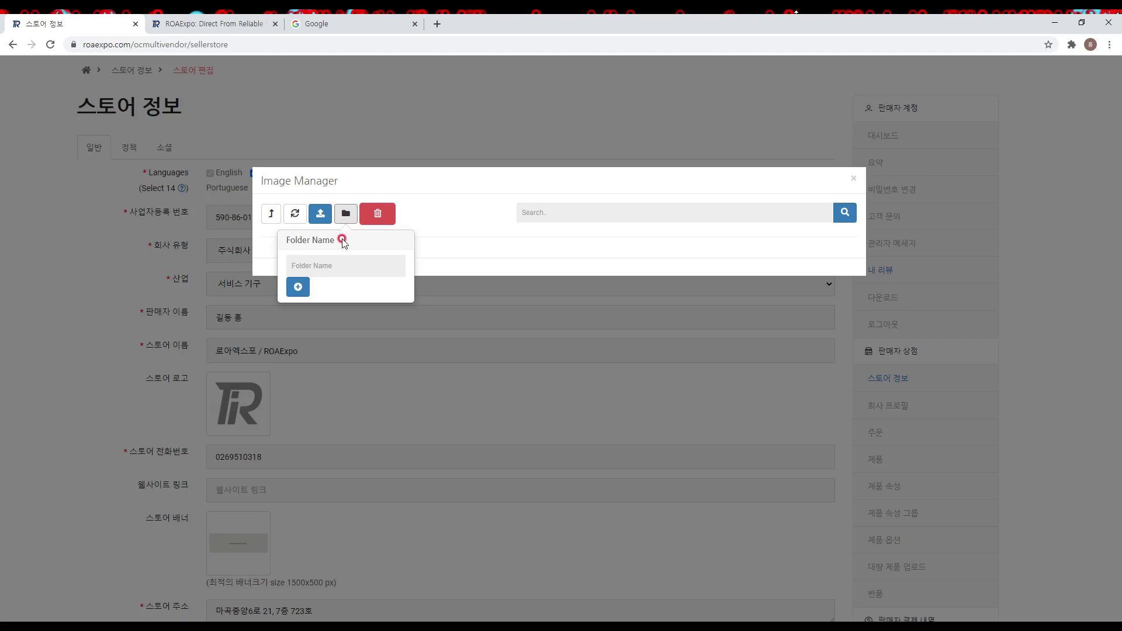
left_click(337, 257)
type("company")
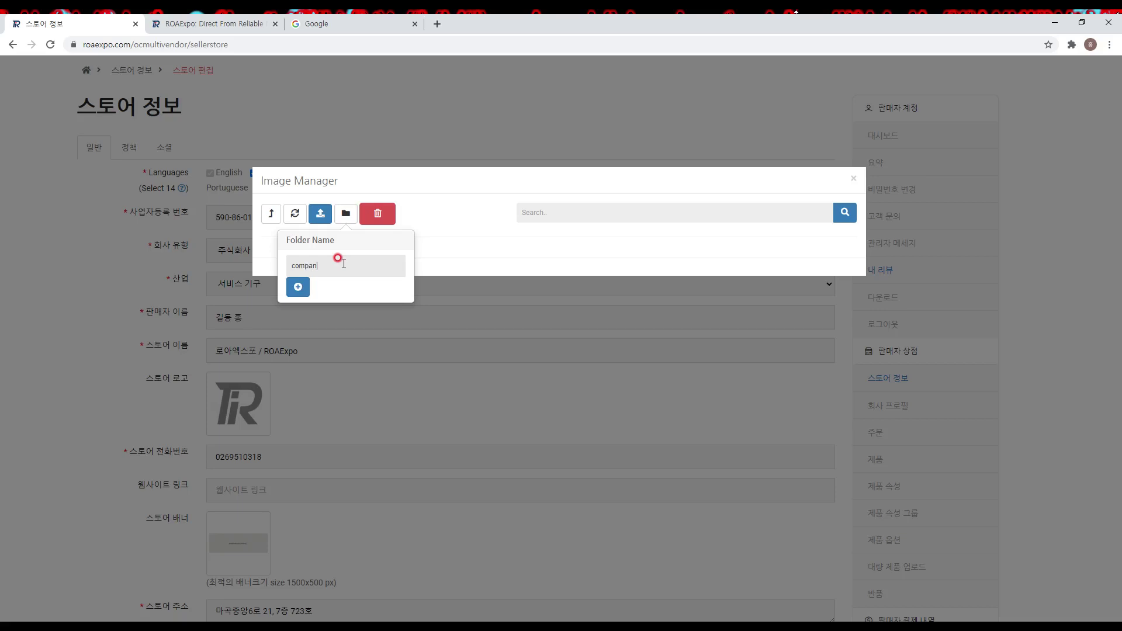
left_click(299, 290)
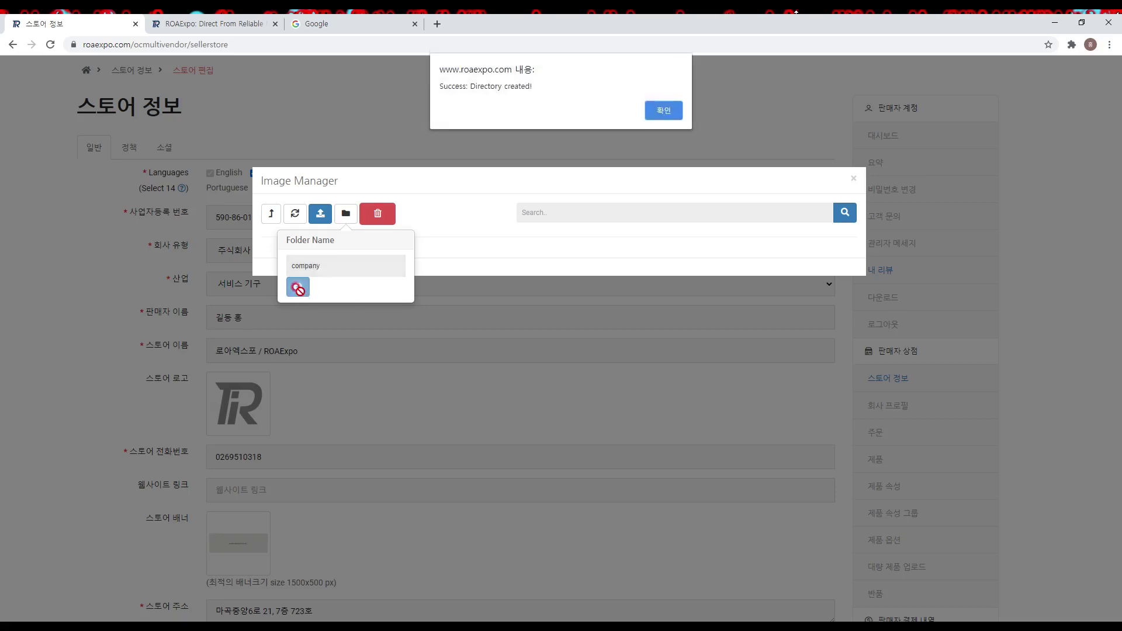
left_click(658, 111)
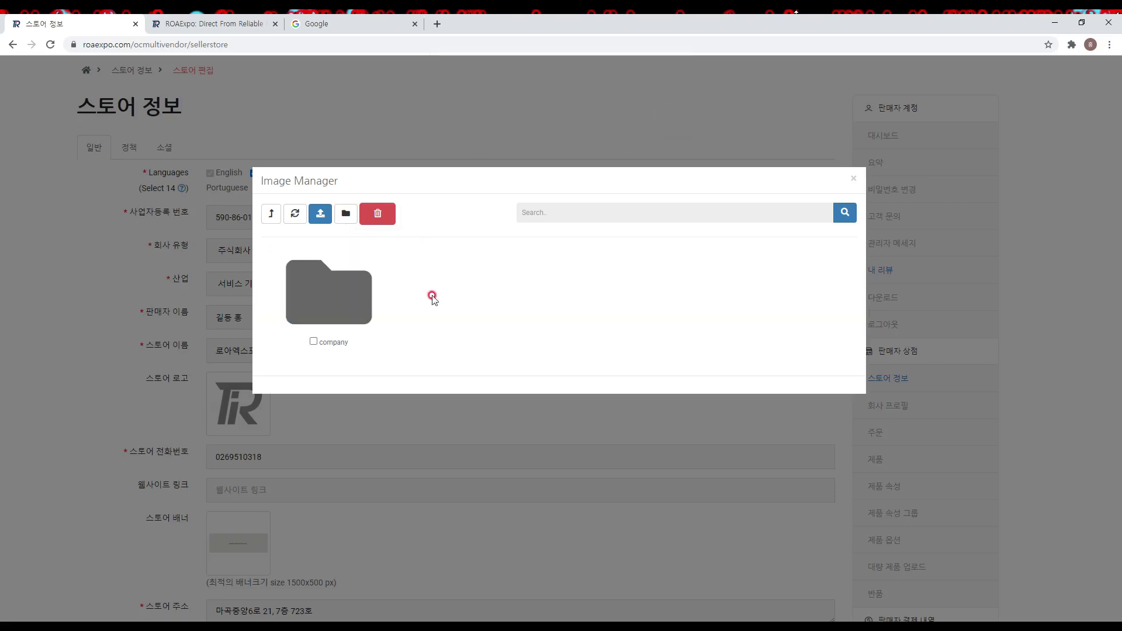
Step: Upload new_logo_1000 into the company folder and set it as the store logo
left_click(357, 302)
left_click(320, 216)
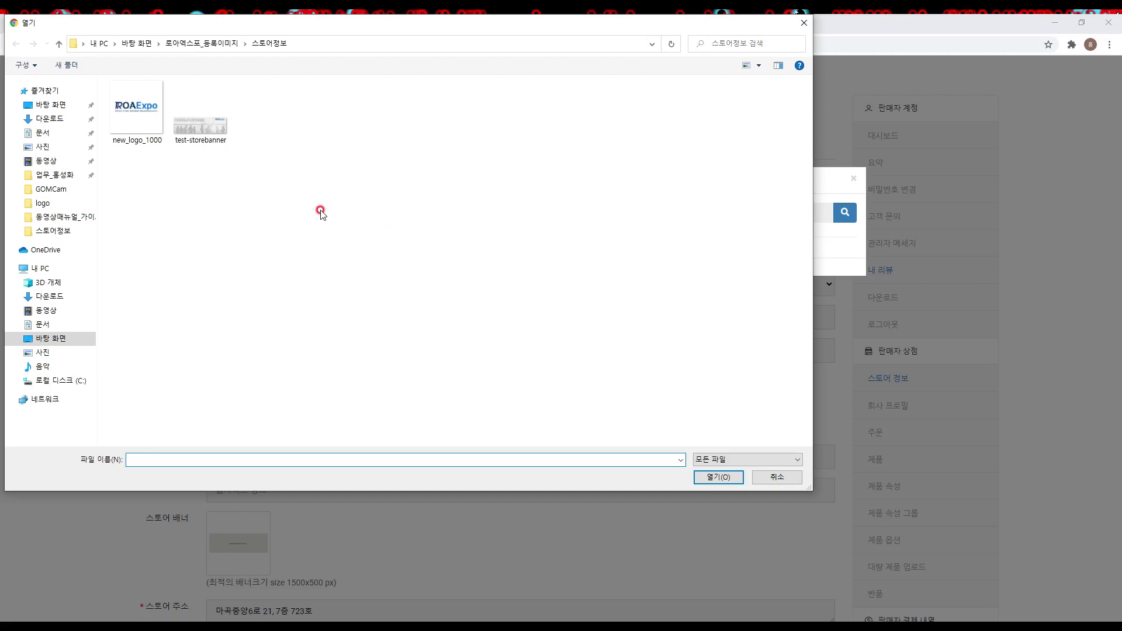
left_click(140, 117)
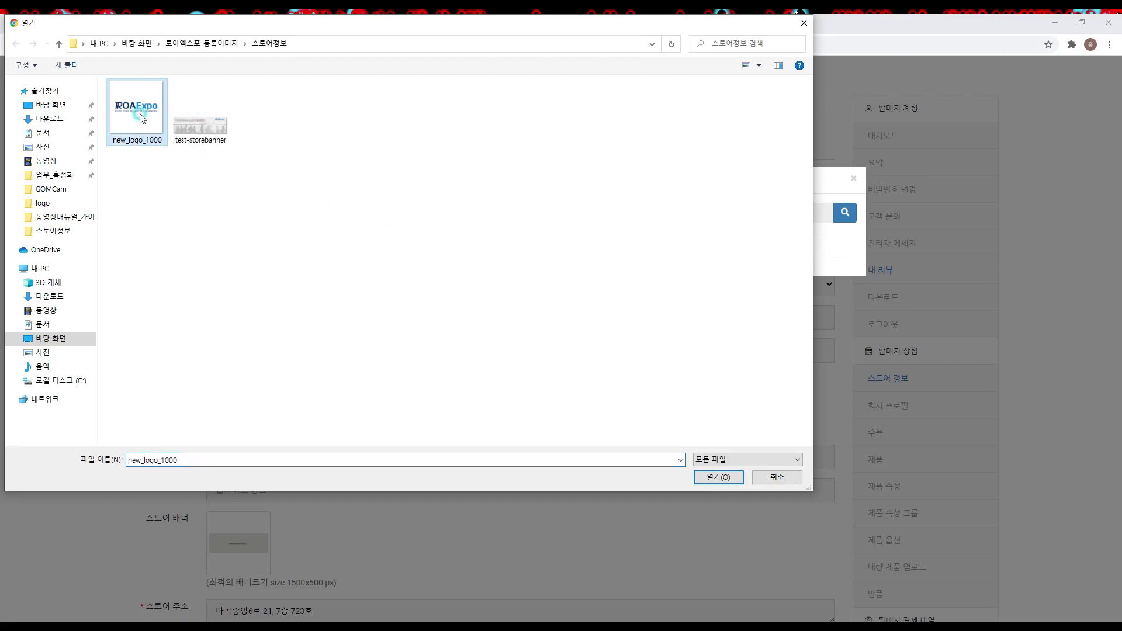
left_click(709, 478)
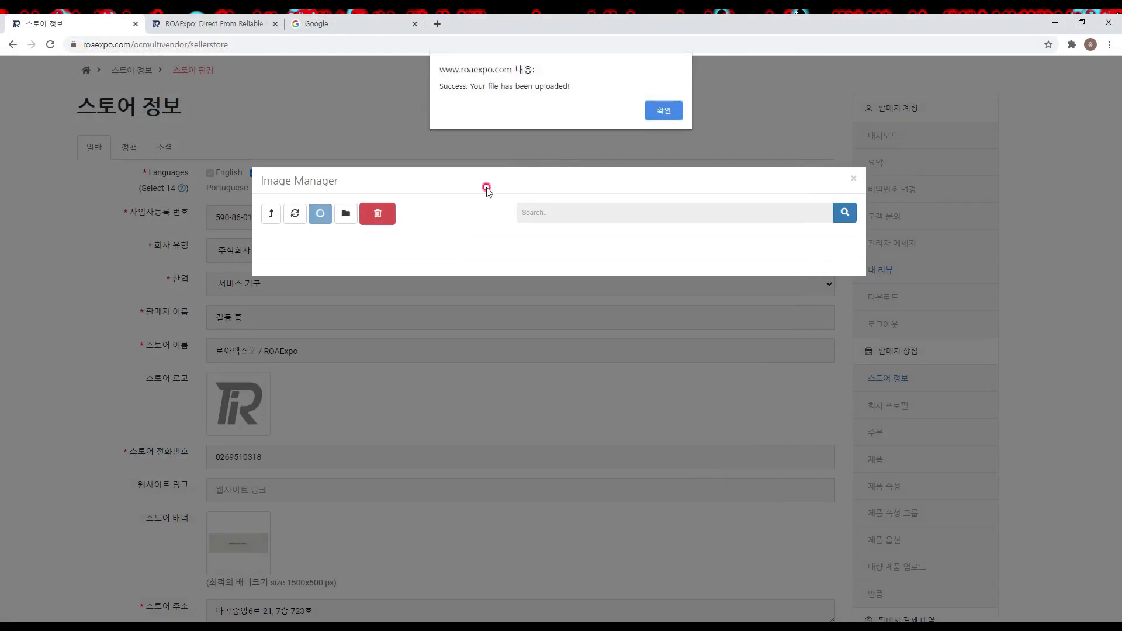
left_click(665, 111)
left_click(414, 290)
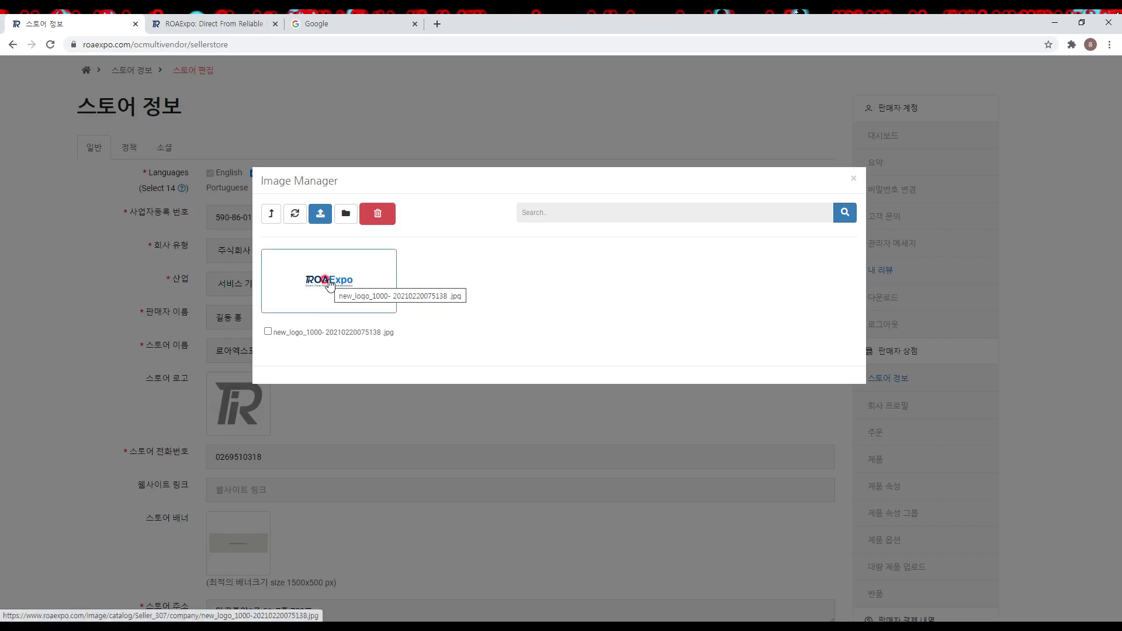
left_click(330, 285)
scroll(409, 396, "down", 2)
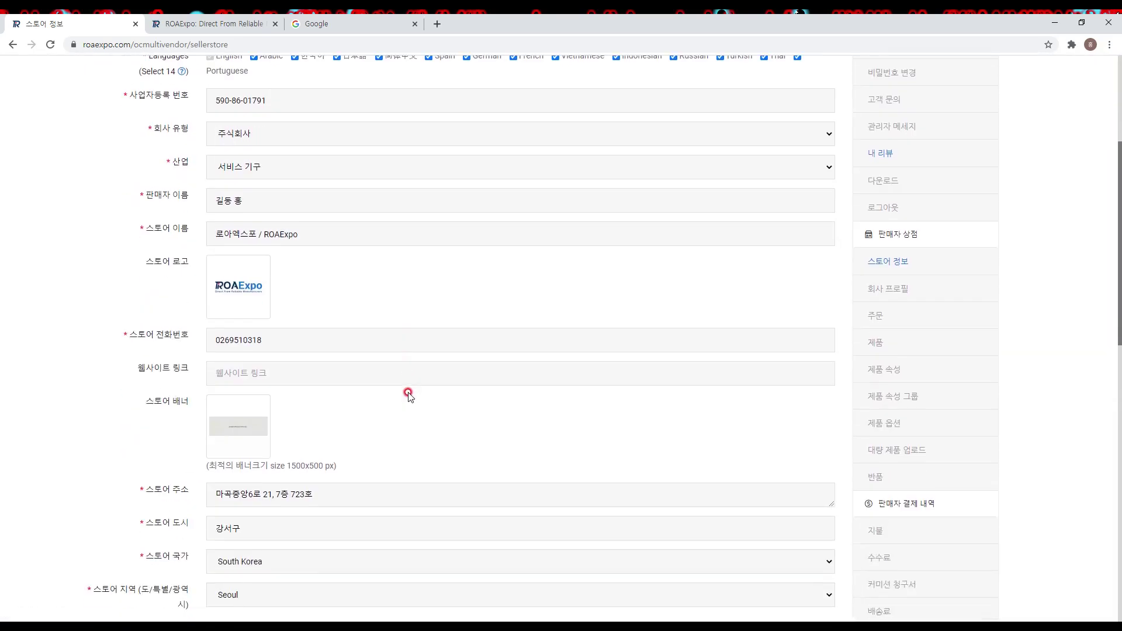
scroll(408, 394, "down", 1)
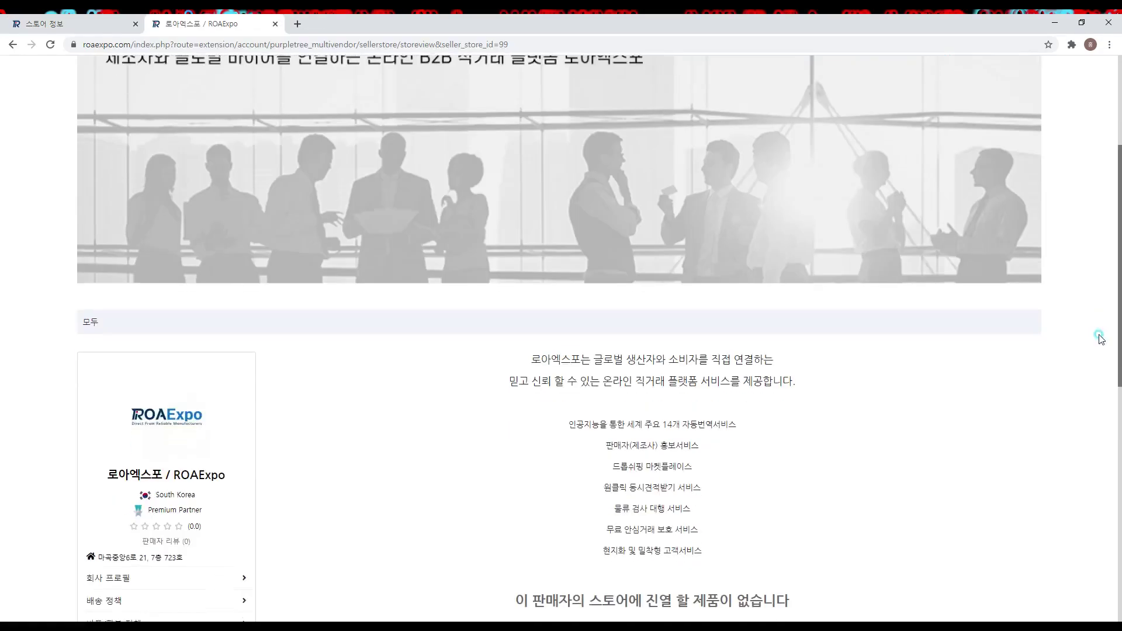
scroll(1090, 374, "down", 4)
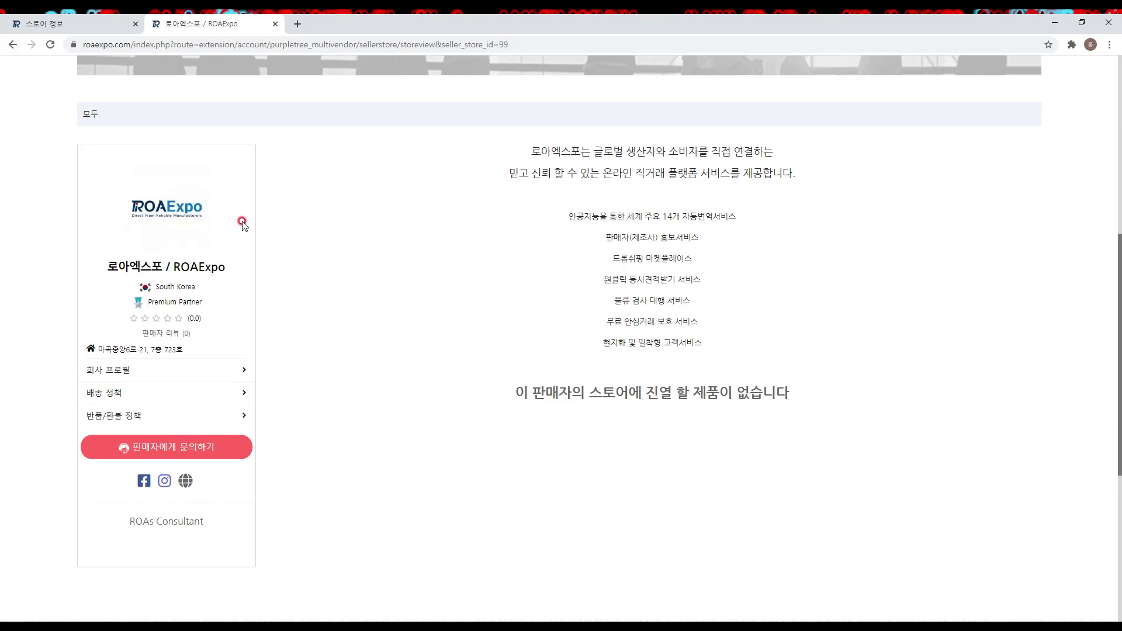
key("alt+Left")
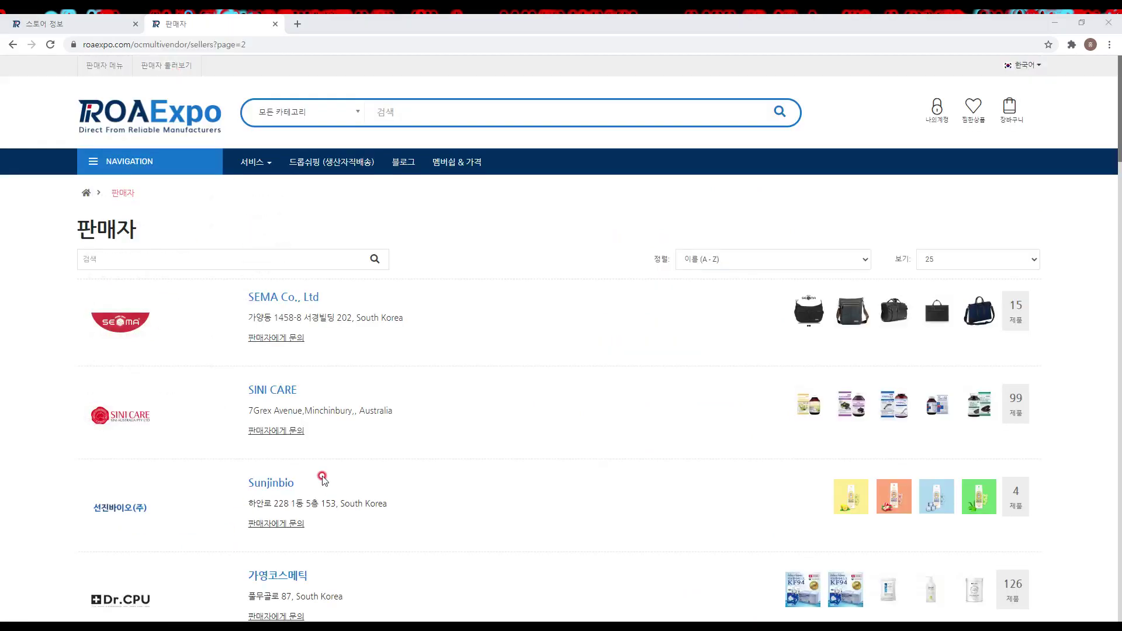
scroll(326, 474, "down", 2)
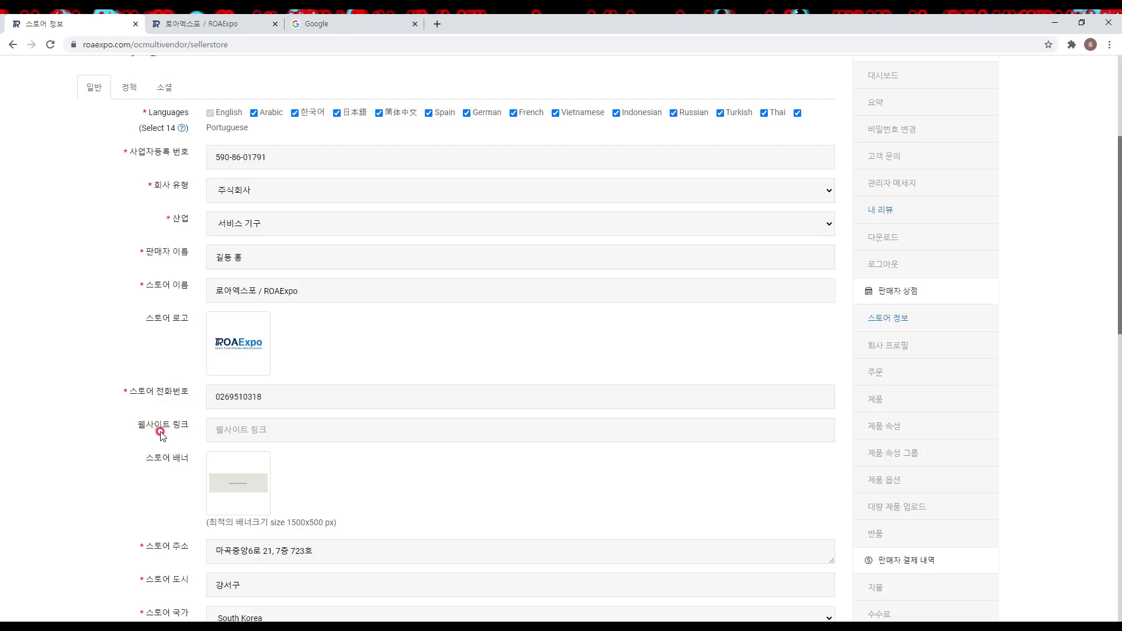
left_click(235, 431)
type("www.ROAExpo.com")
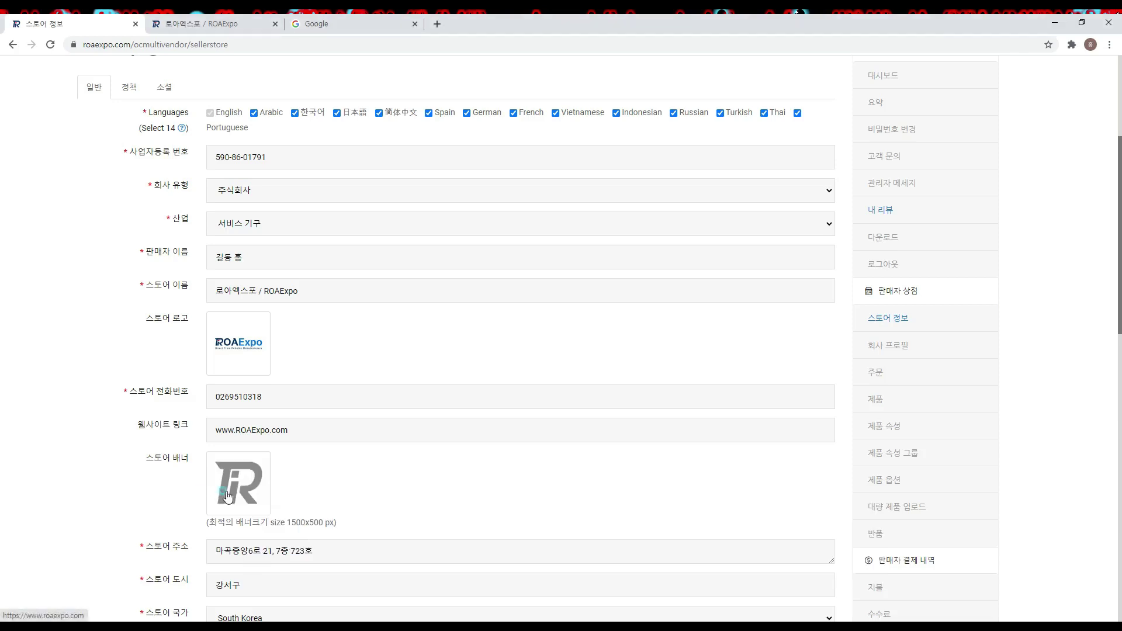
Step: Upload test-storebanner to the company folder and set it as the store banner image
left_click(228, 497)
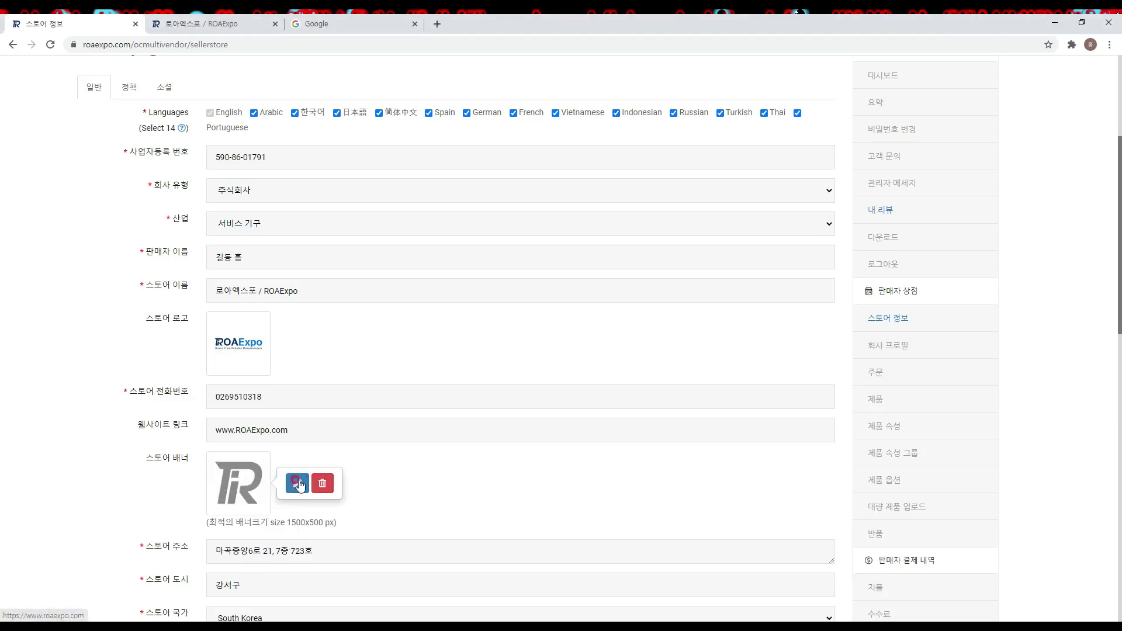
left_click(295, 472)
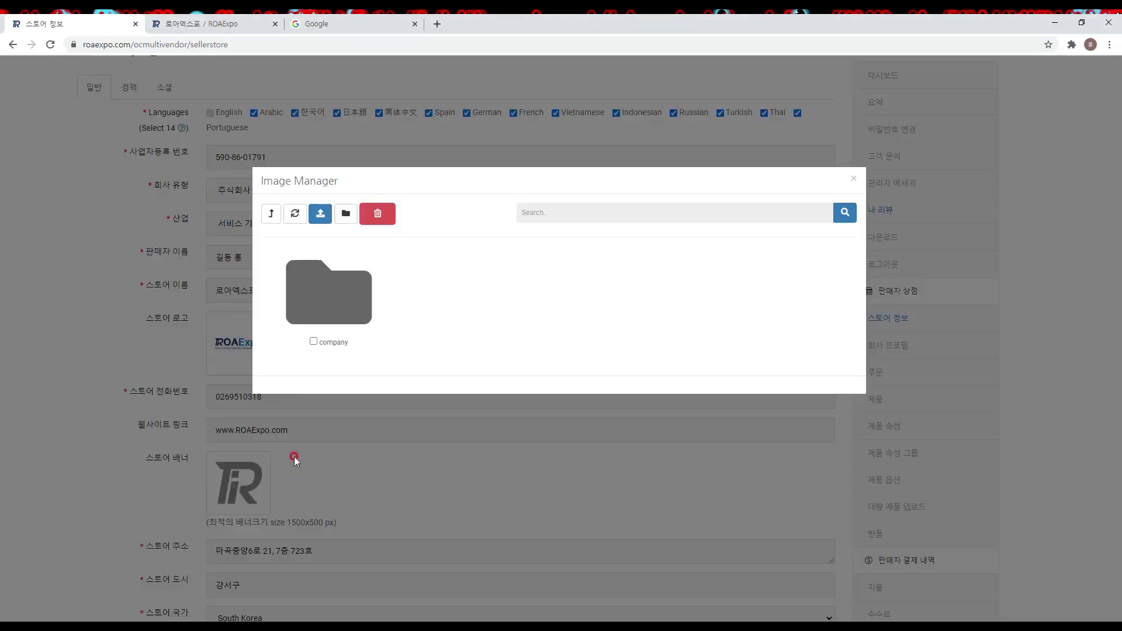
left_click(328, 285)
left_click(321, 214)
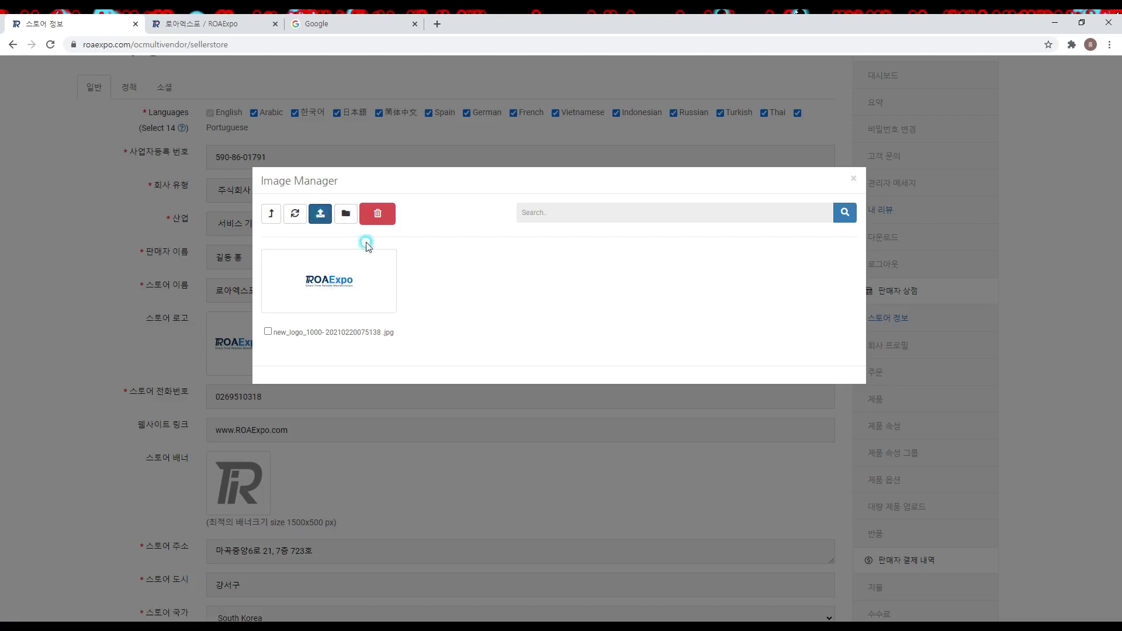
double_click(209, 133)
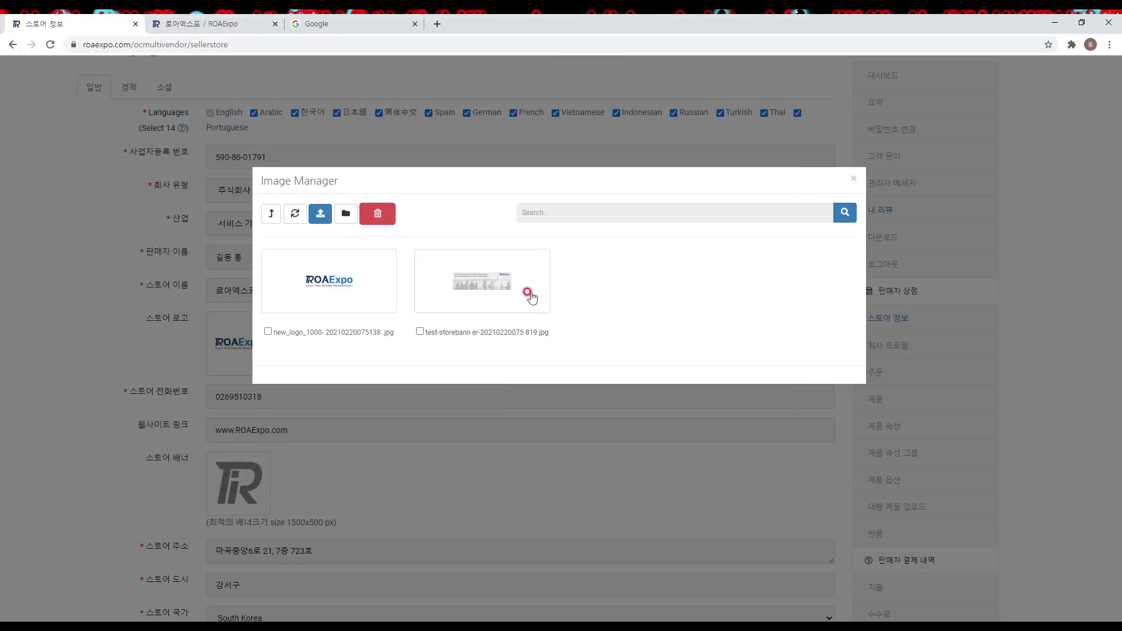
left_click(498, 290)
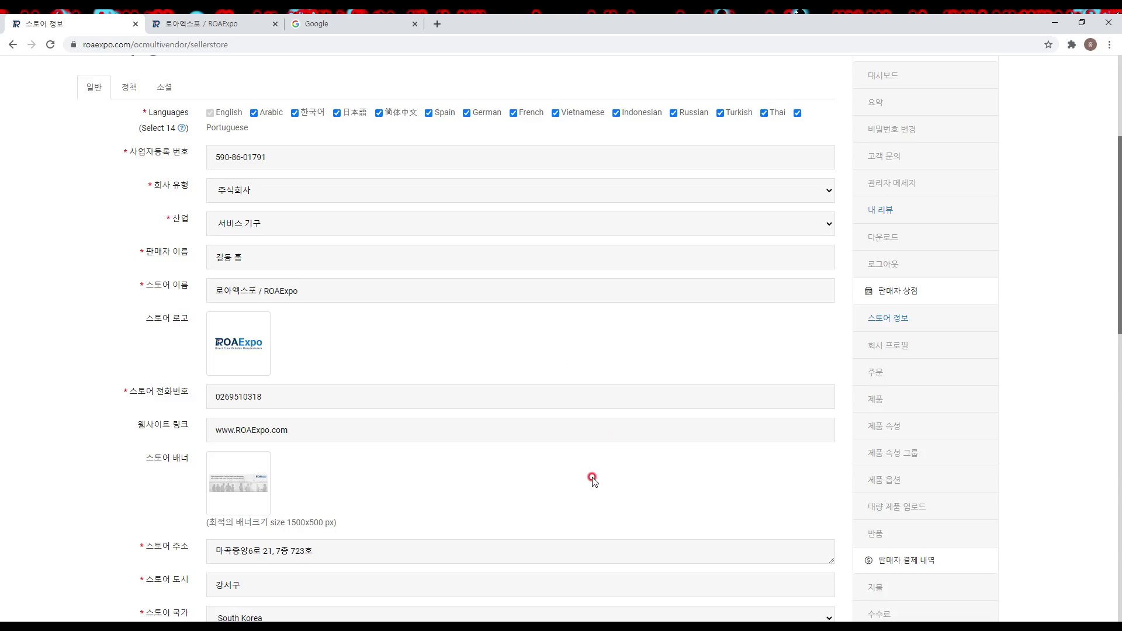
scroll(152, 393, "down", 7)
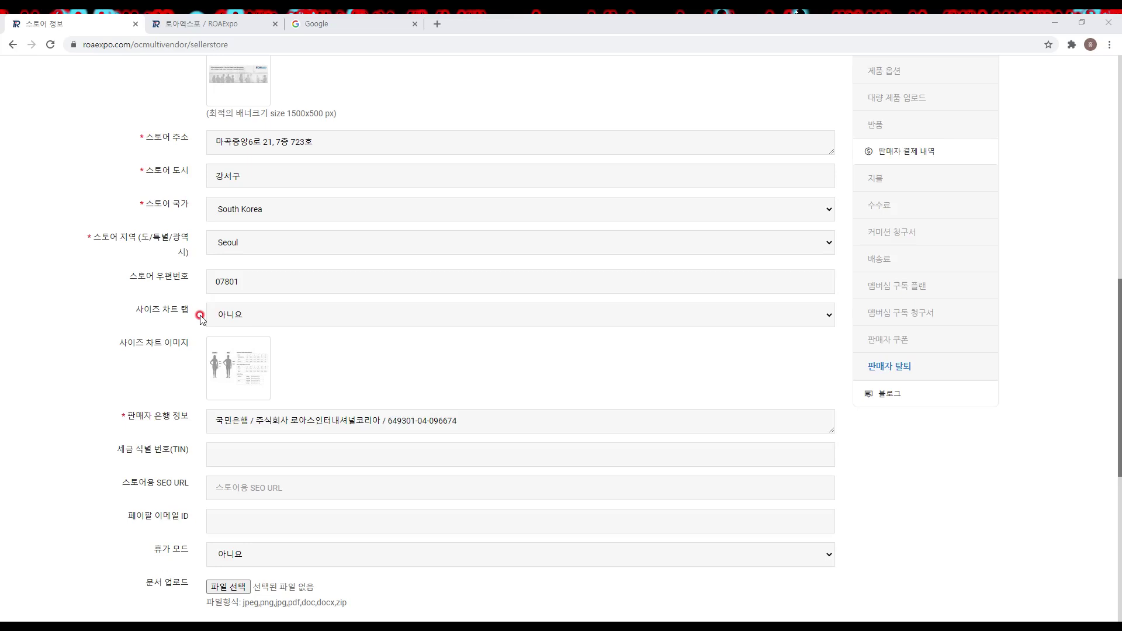
Step: Change the 사이즈 차트 탭 dropdown from 네 to 아니요
scroll(200, 318, "down", 1)
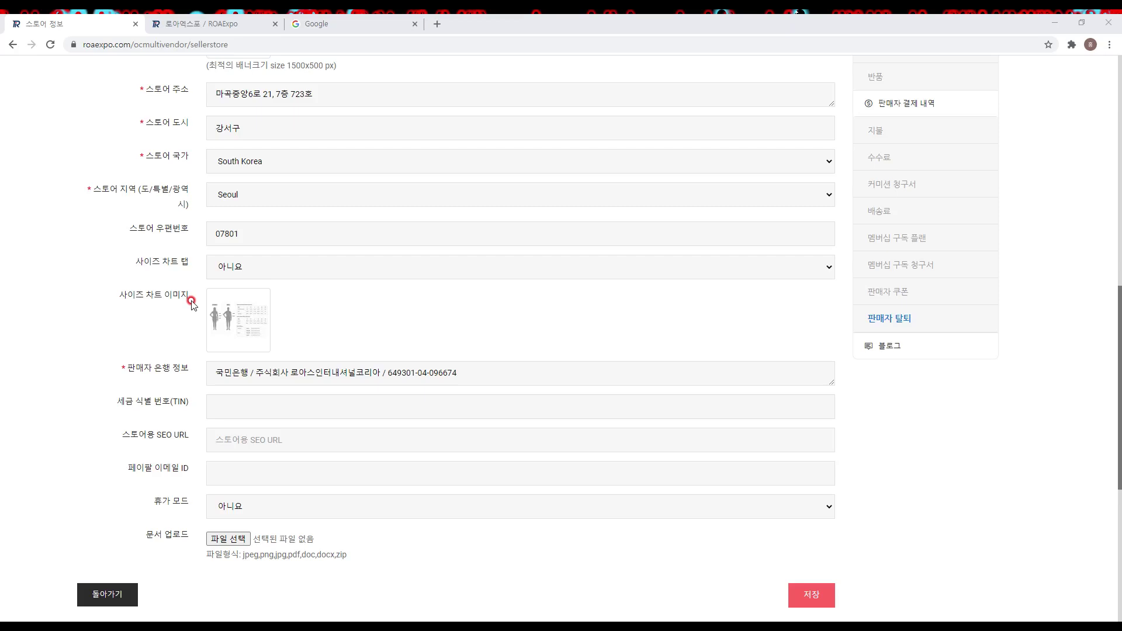
left_click(287, 268)
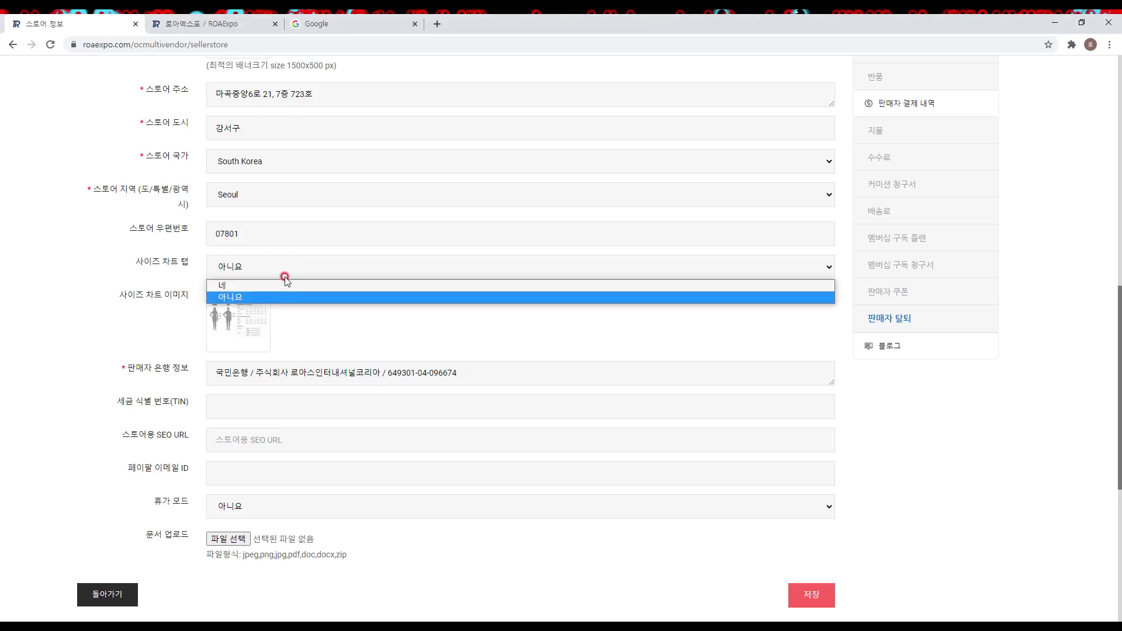
left_click(281, 285)
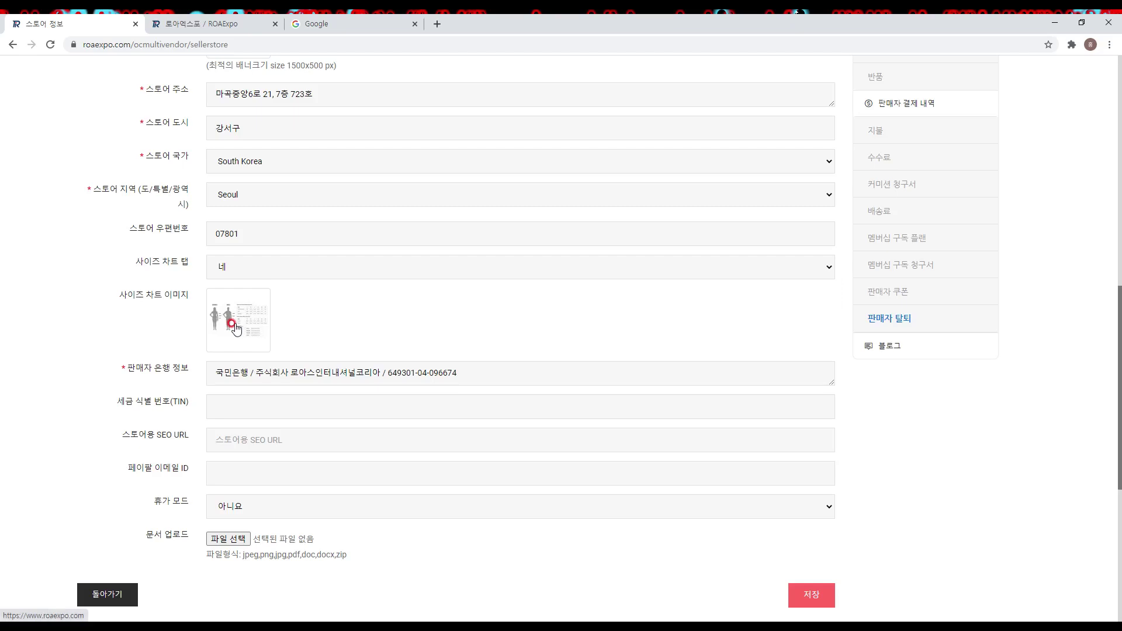
scroll(243, 292, "down", 2)
left_click(243, 289)
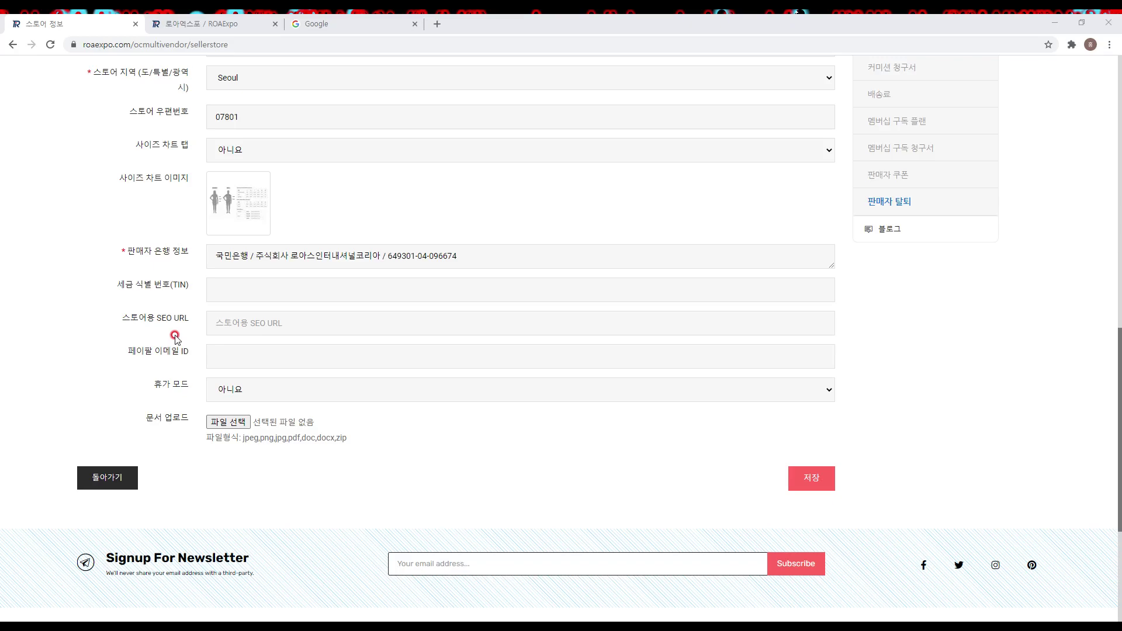
Step: Set the store SEO URL to ROAEXPO and leave 휴가 모드 on 아니요
left_click(220, 321)
type("ROAEXPO")
key("Tab")
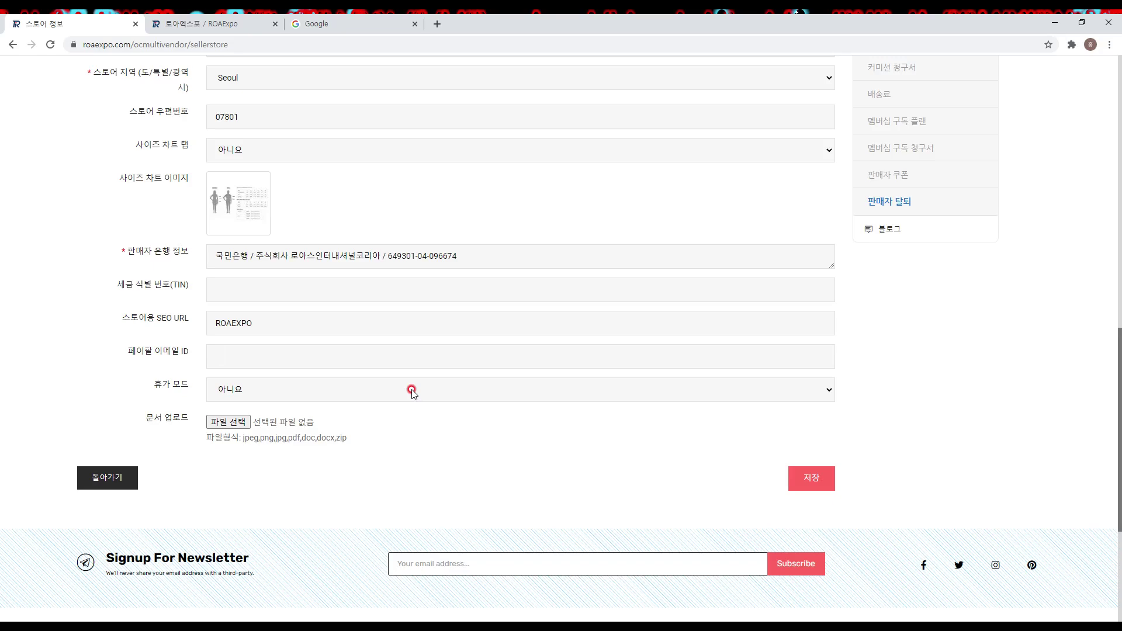
left_click(411, 389)
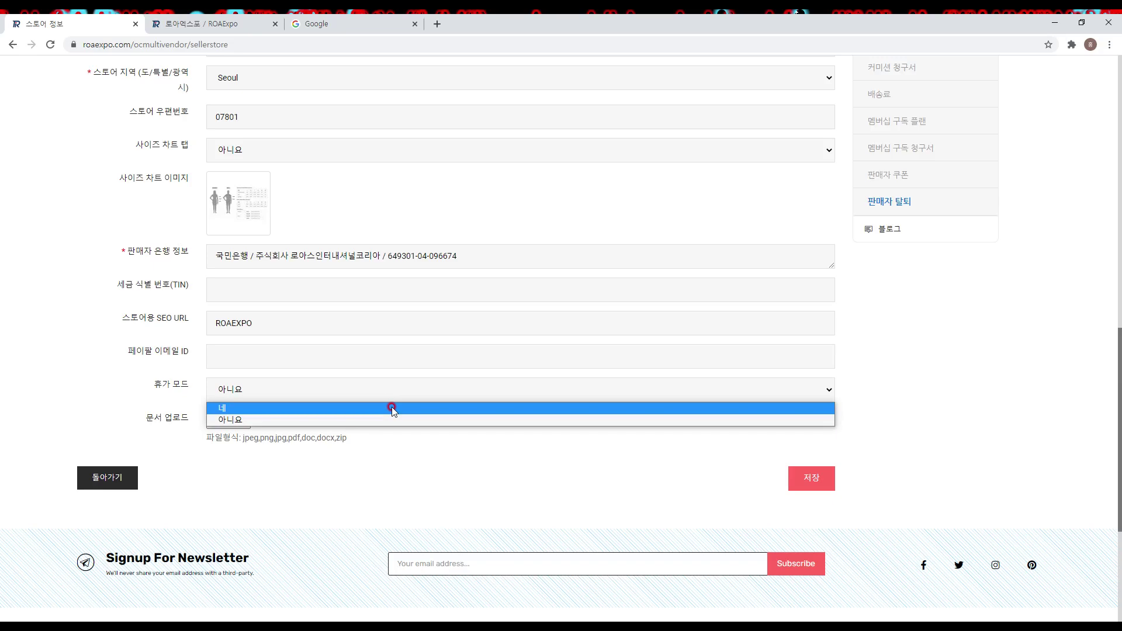
left_click(371, 419)
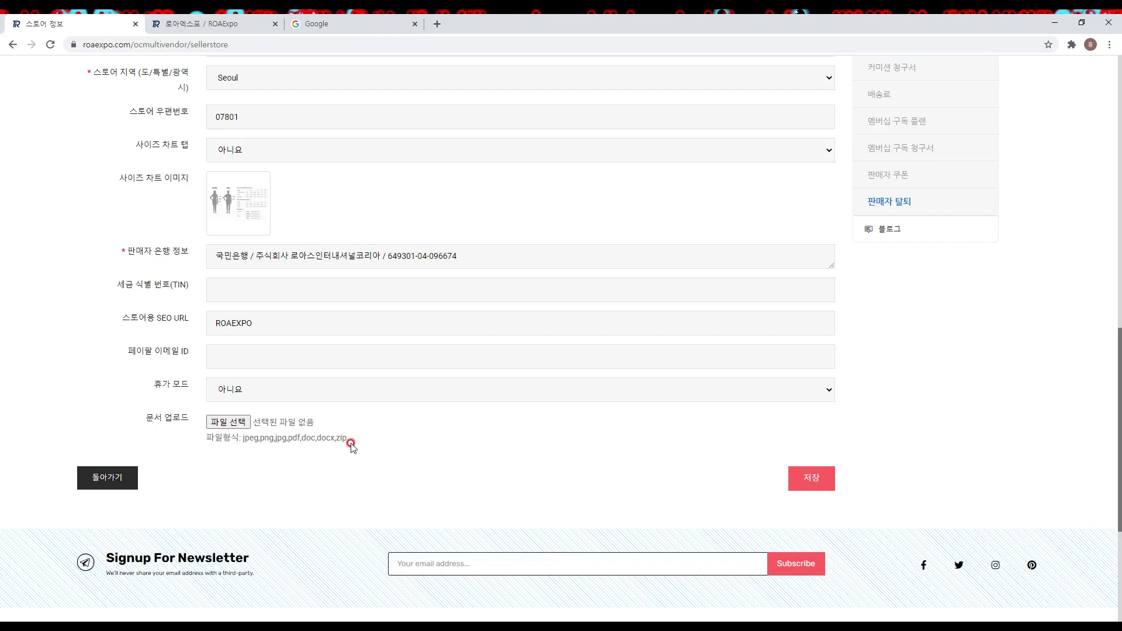
Step: Attach a PDF document to the store through 파일 선택
left_click(240, 421)
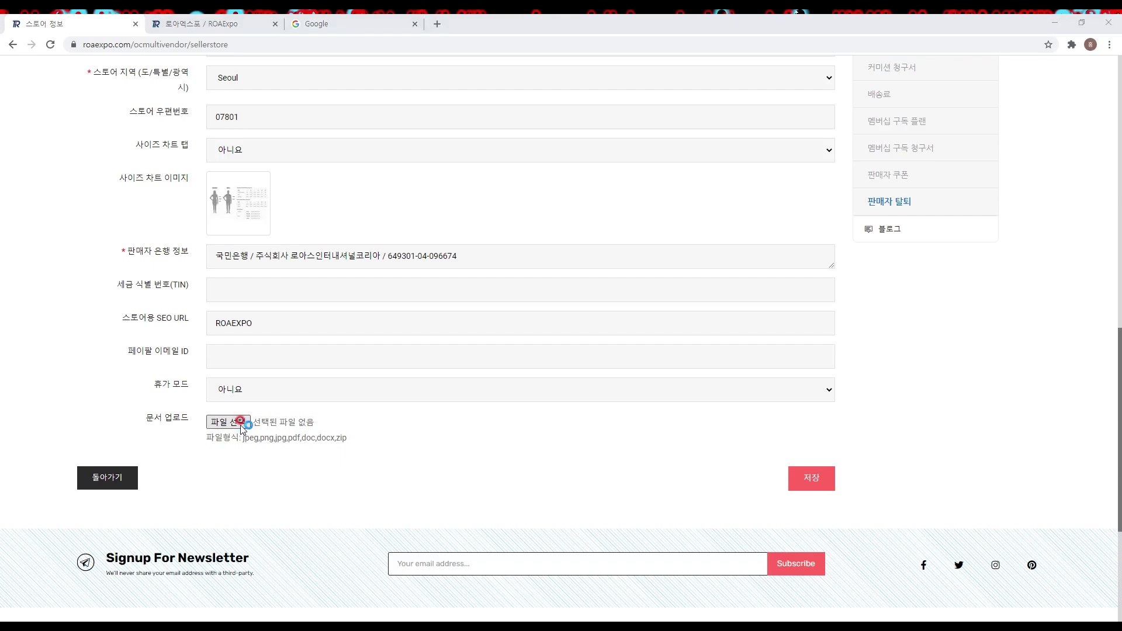
double_click(138, 113)
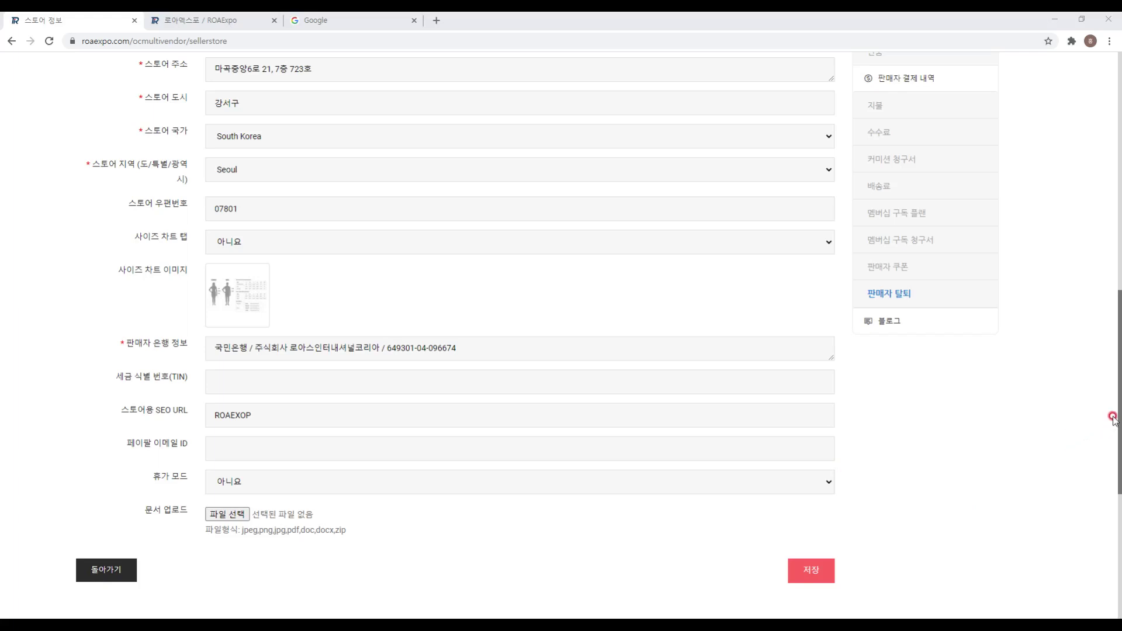
left_click_drag(1115, 407, 35, 70)
Step: Show the 정책 tab's fields in the 한국어 language version
left_click(128, 104)
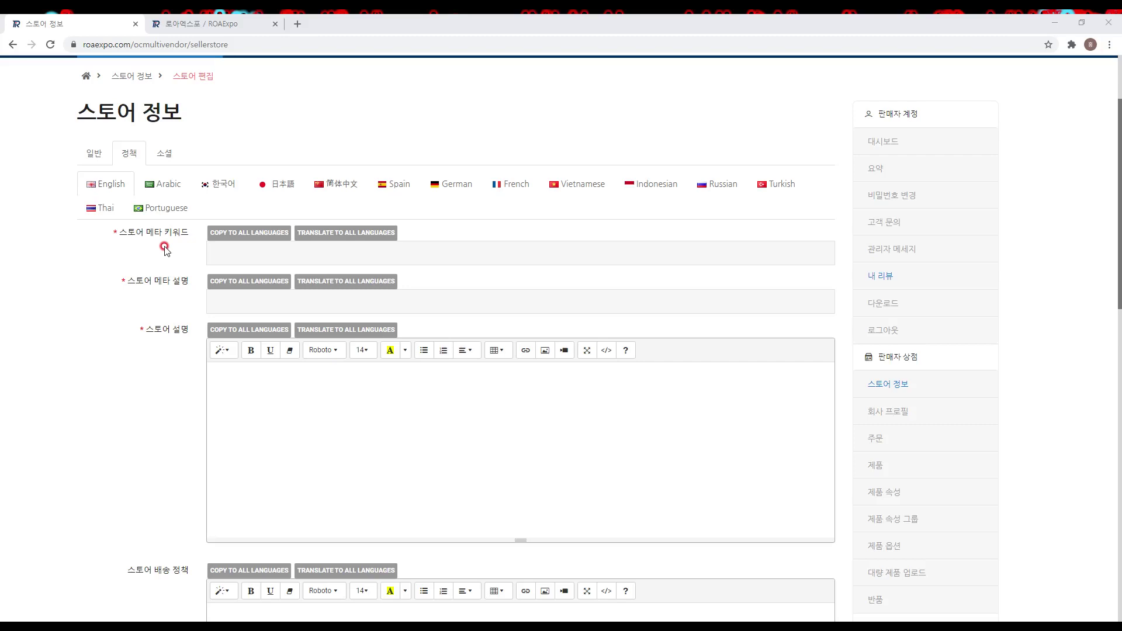
left_click(212, 188)
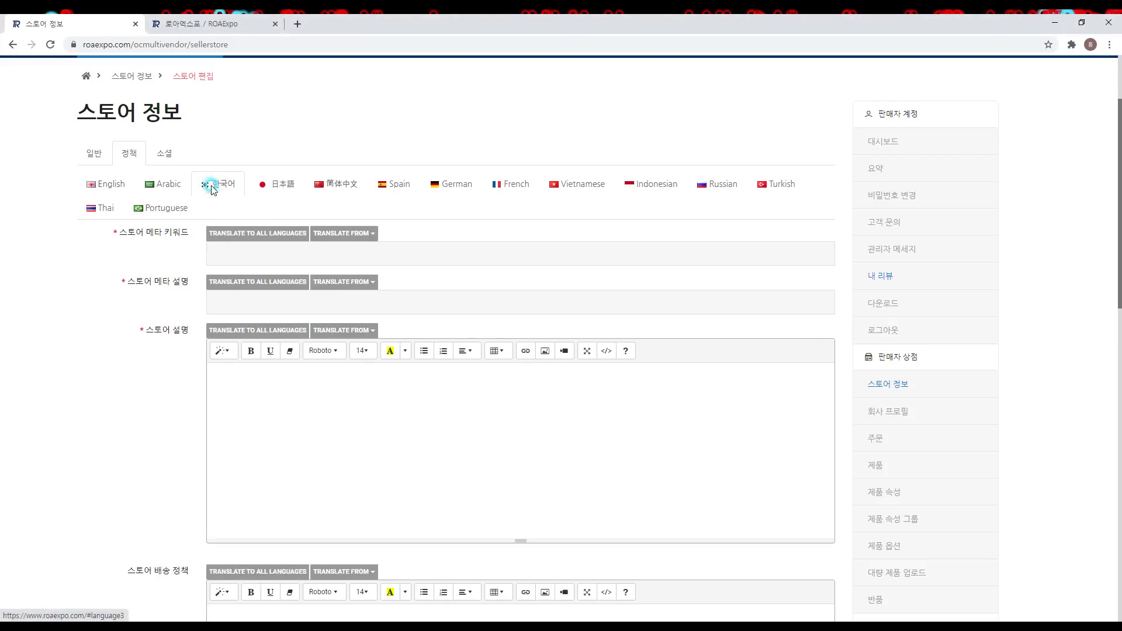
Step: Enter meta keywords 유아동복, 여아원피스, 신생아바디슈트, 어린이면티 and translate them into all languages
left_click(189, 252)
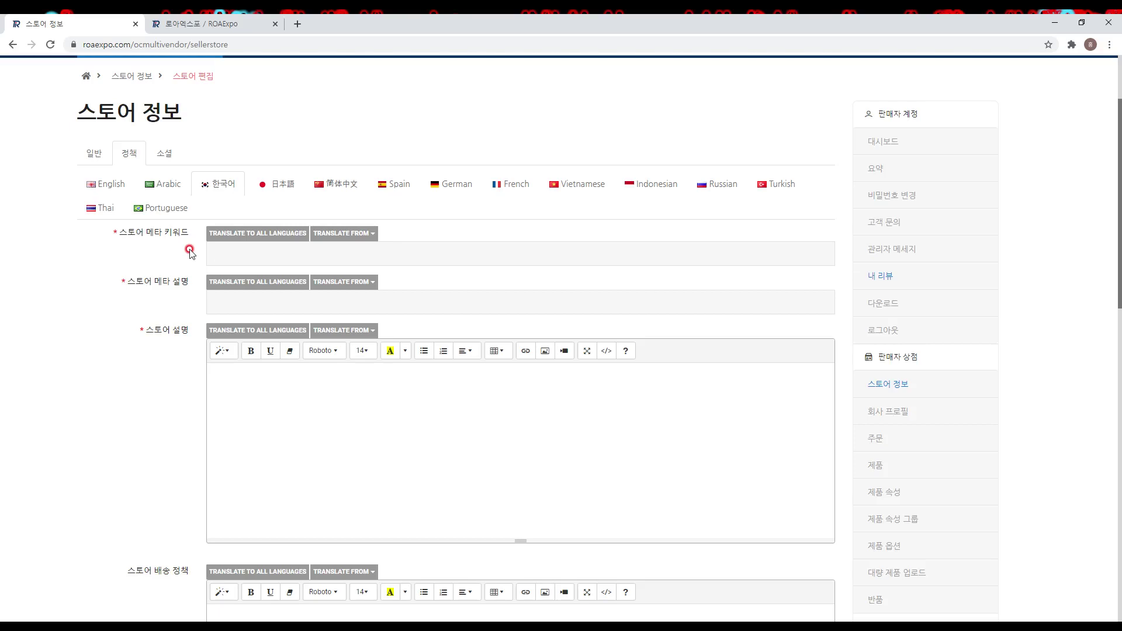
type("유아동복, 여아원피스, 신생아바디슈트, 어린이면티")
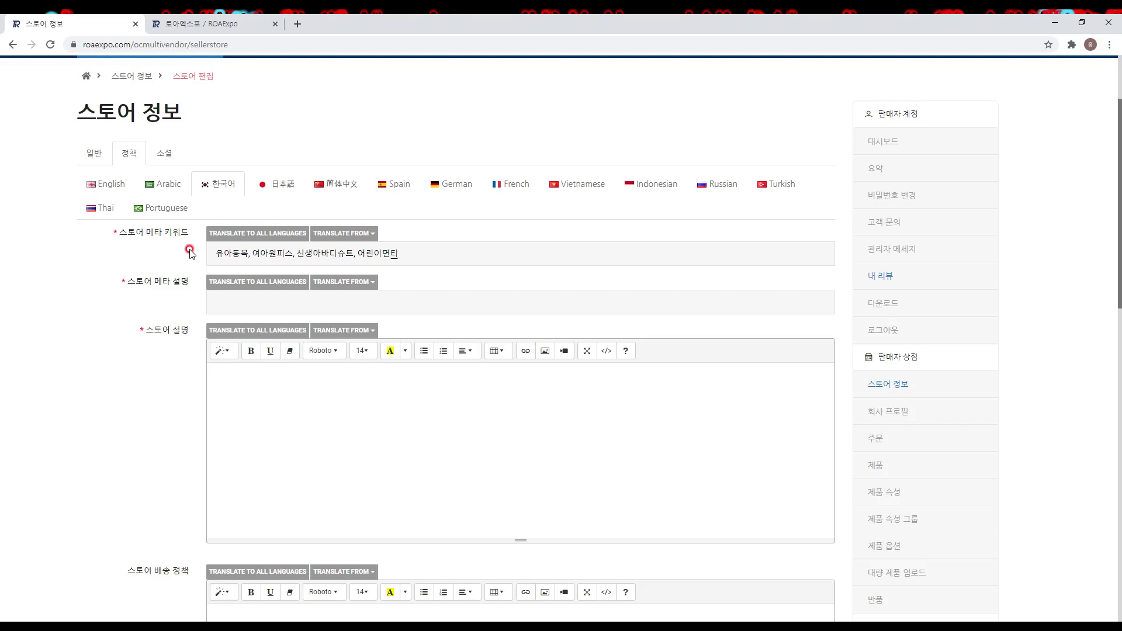
left_click(225, 234)
left_click(261, 191)
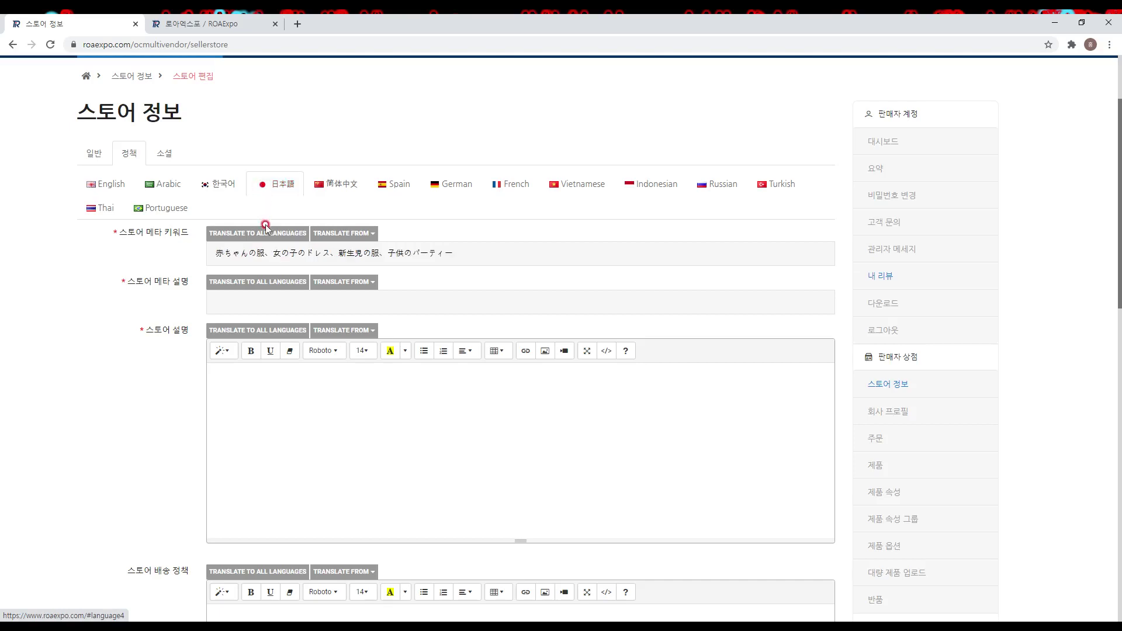
left_click(164, 191)
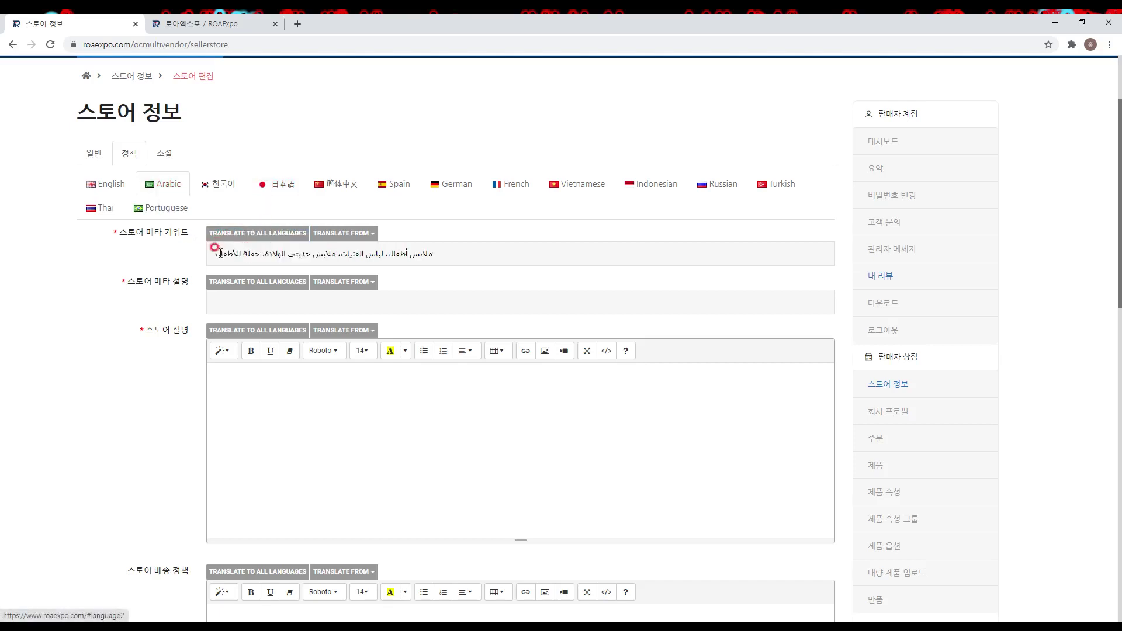
left_click(219, 184)
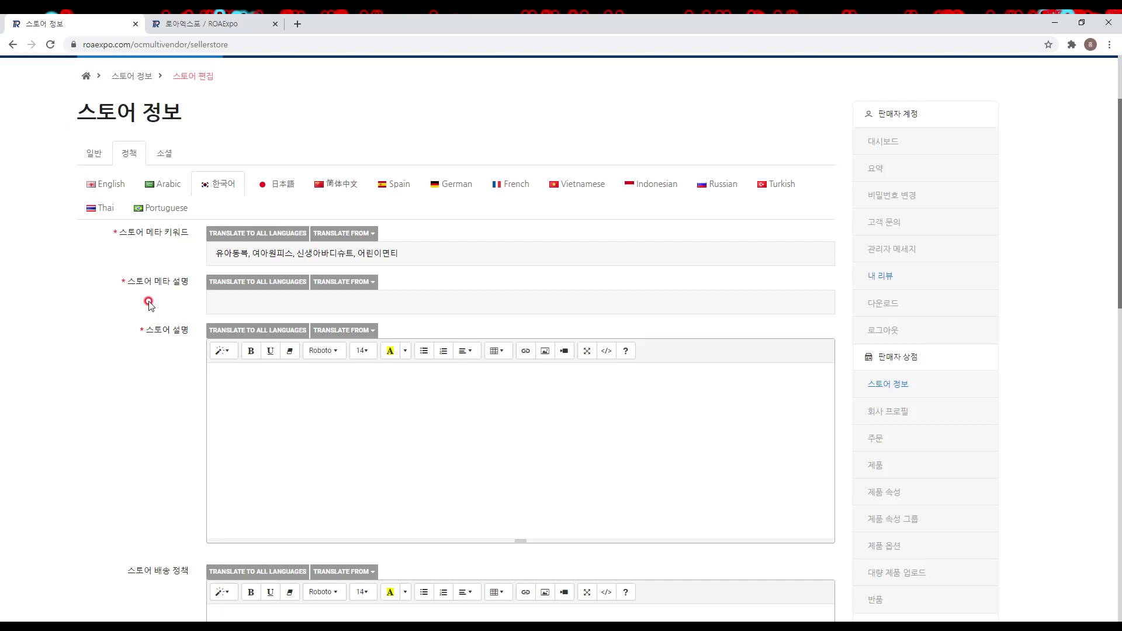
Step: Enter the meta description '아이들이 입기 편한 소재로 멋스럽게 만든 자체제작 유아동복입니다.' and translate it to all languages
left_click(148, 302)
type("아이들이 입기 편한 소재로 멋스럽게 만든 자체제작 유아동복입니다.")
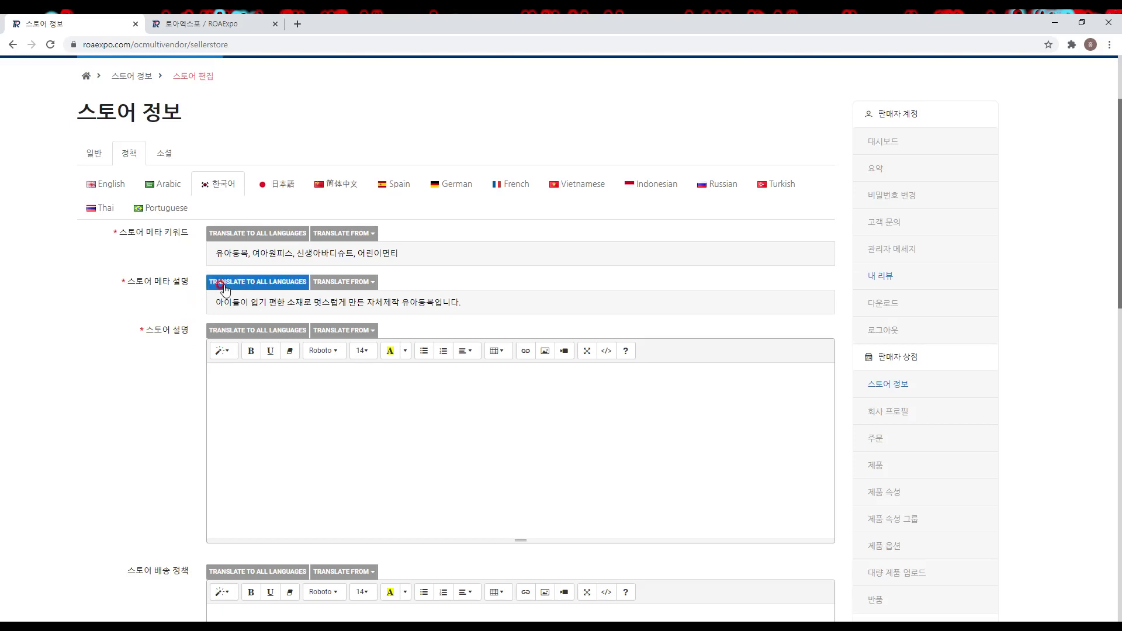
left_click(228, 288)
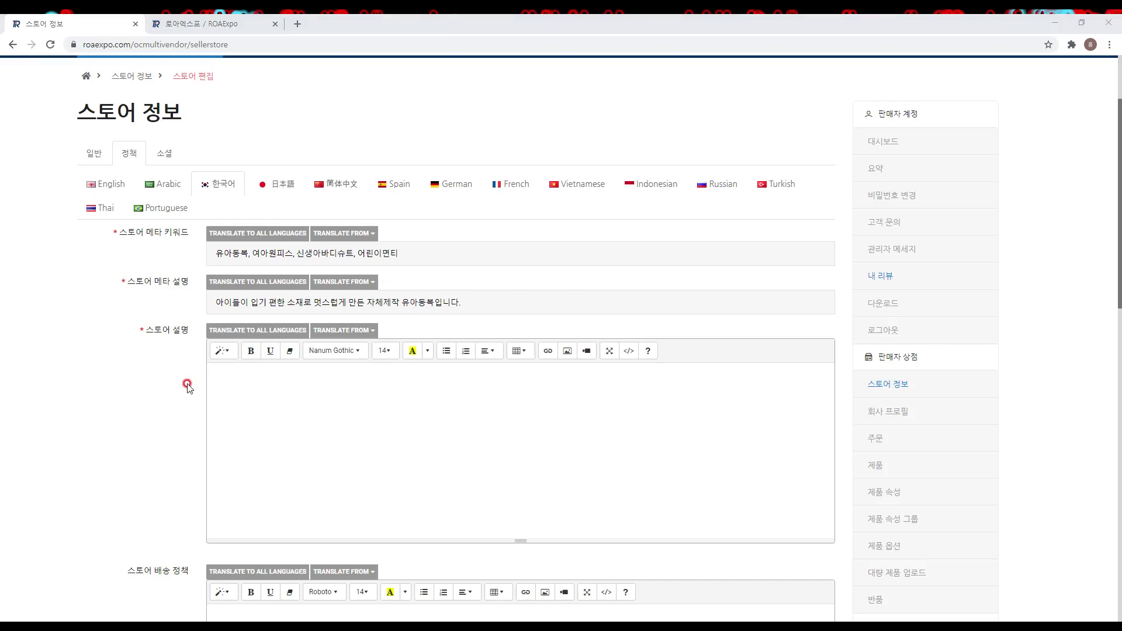
left_click(166, 415)
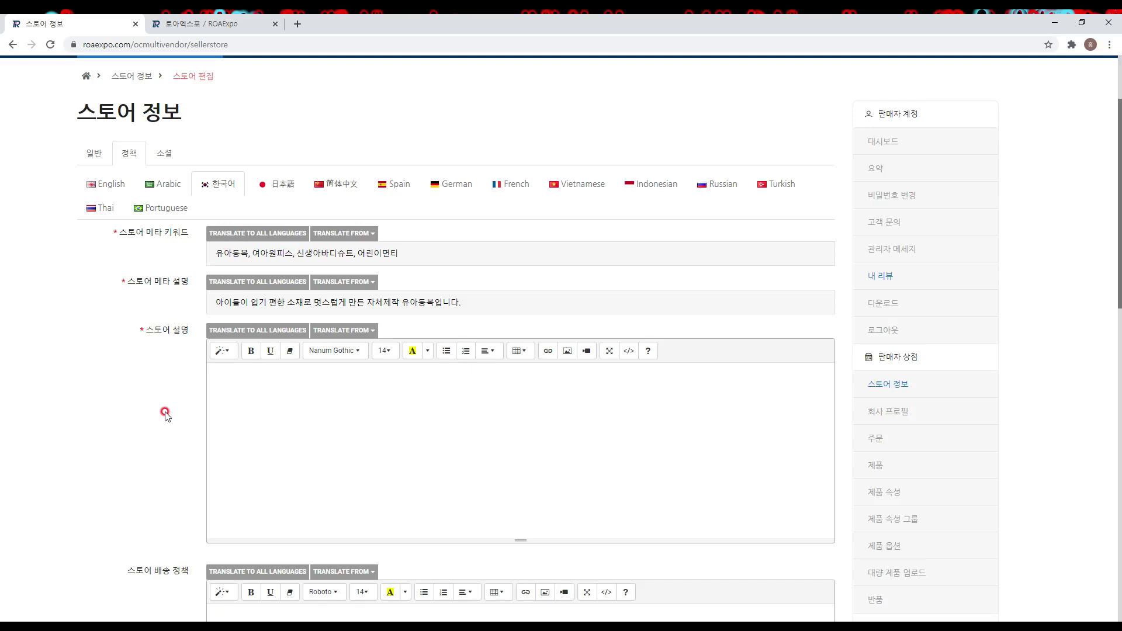
Step: Write the first two Korean description lines, about carefully chosen fabric gentle on children's skin
left_click(490, 399)
scroll(321, 466, "up", 1)
type("엄마의 마음으로 원단부터 디")
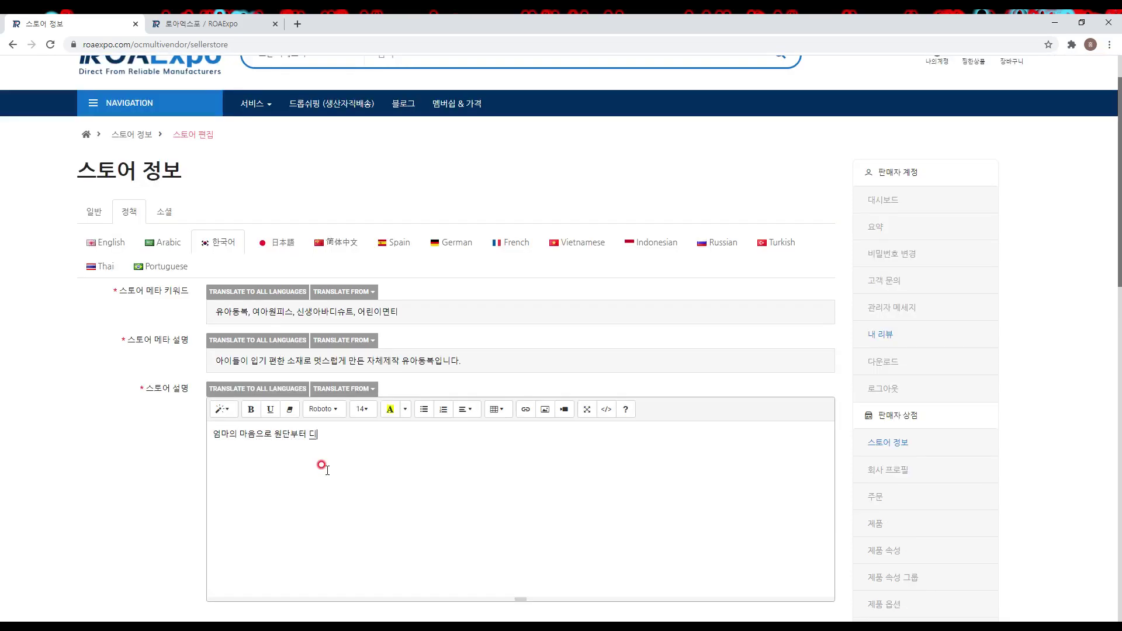
type("자인까지 ㅅ세심하게 신경써서 만드")
type("들었습니다.")
key("Return")
type("우리아이 피부에 자극이 없도")
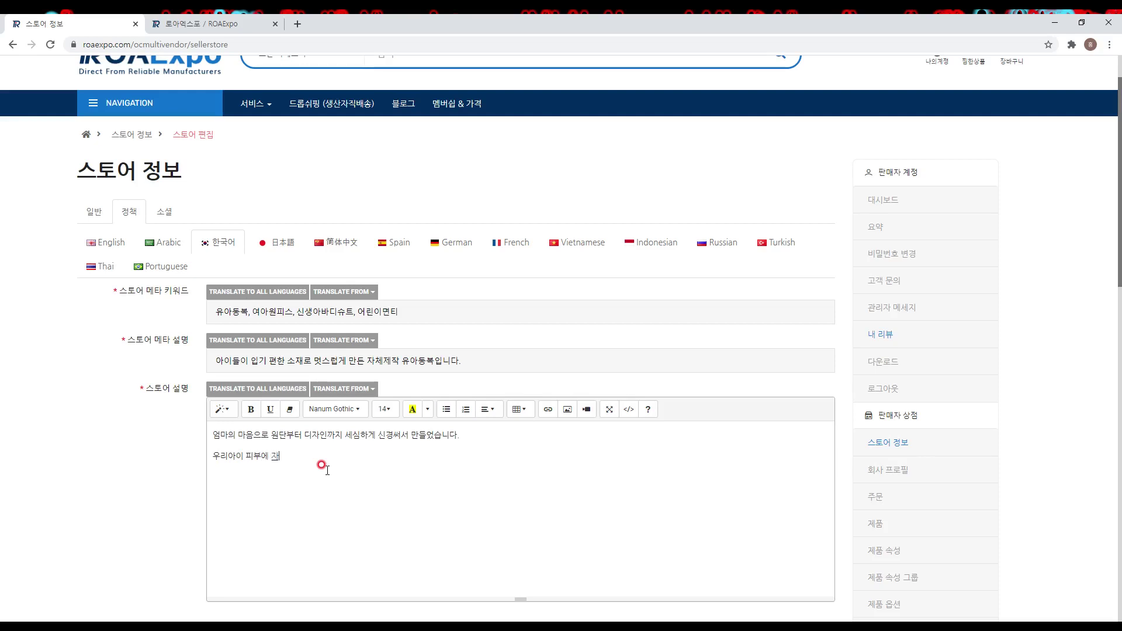
type("록 꼼꼼하게 원단을 선택하고")
key("Return")
Step: Add the lines on comfortable, fashionable design, ending with '아이들을 위한 유아동복 입니다.'
type("활동성이 많은 아이들이 ")
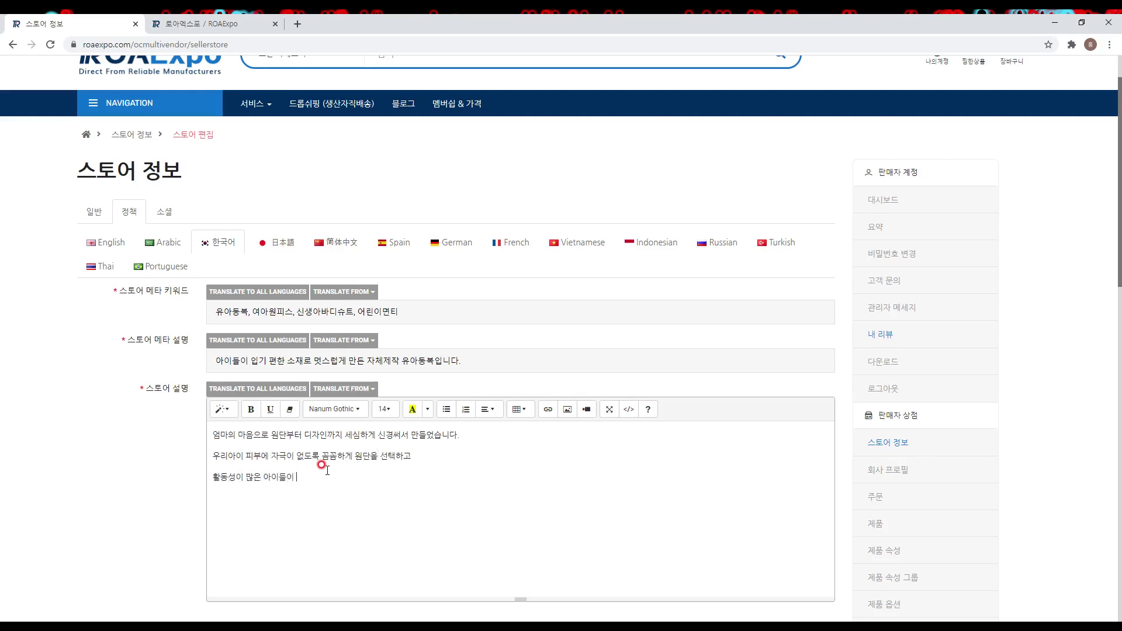
type("편하게 입을 수 있도록 편")
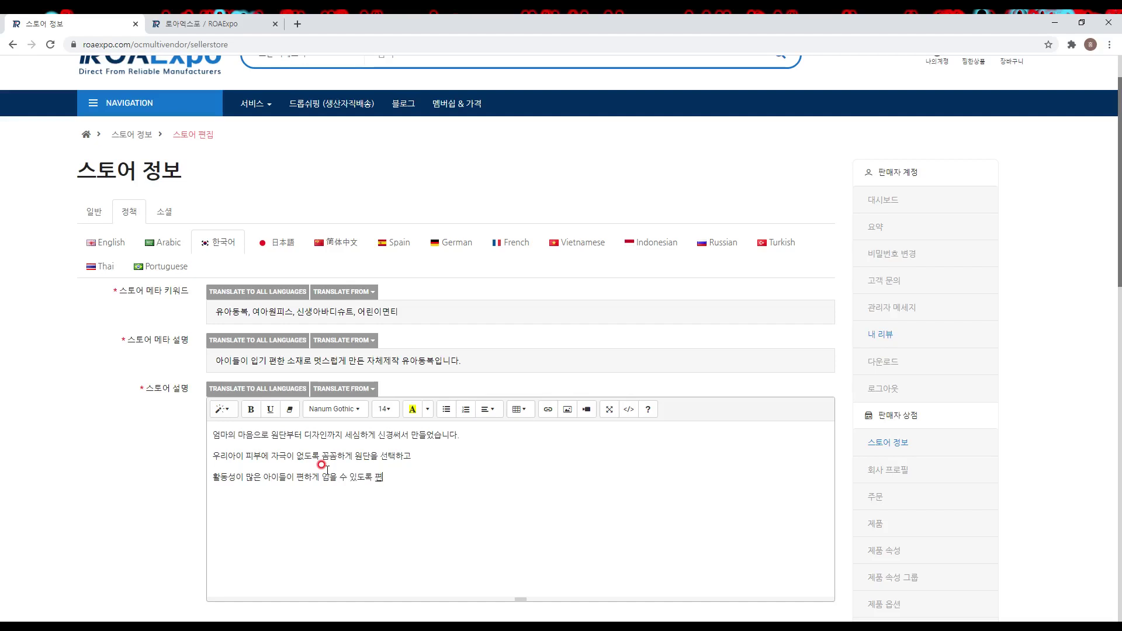
type("한 디자인을 선택해했습니다.")
key("Return")
type("여기에 감각적인 디자인을 입혀 ㅇ")
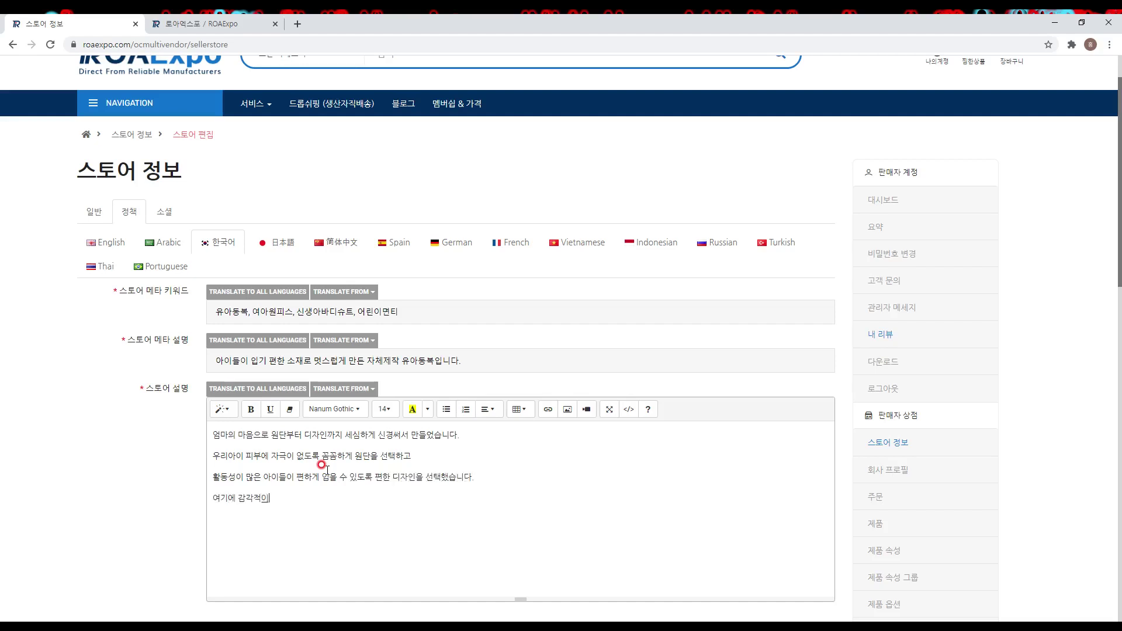
type("언제 어디서나 주목받을")
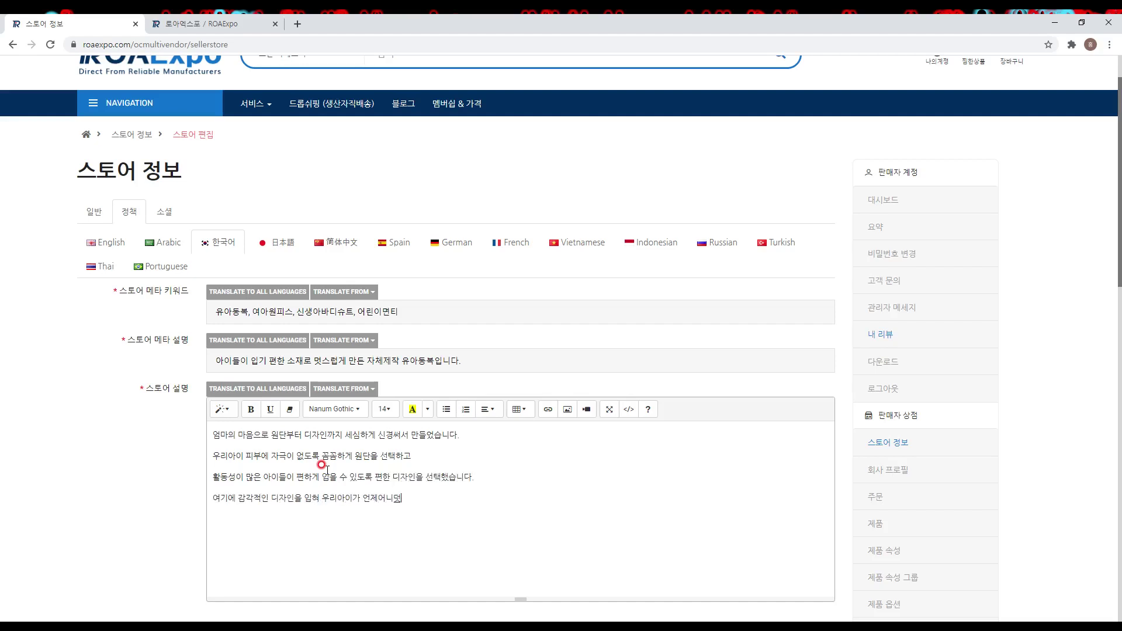
type(" 수 있도록 패션 감각을 더했습니다.")
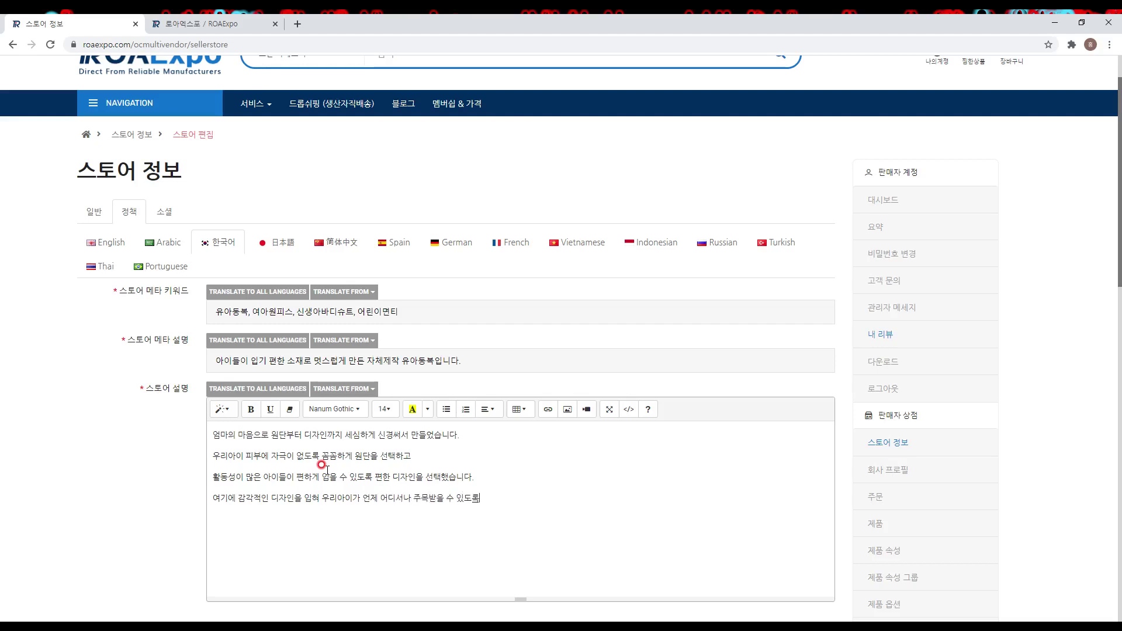
key("Return")
type("아이들을 위한 유아동복 입ㄴ니다.")
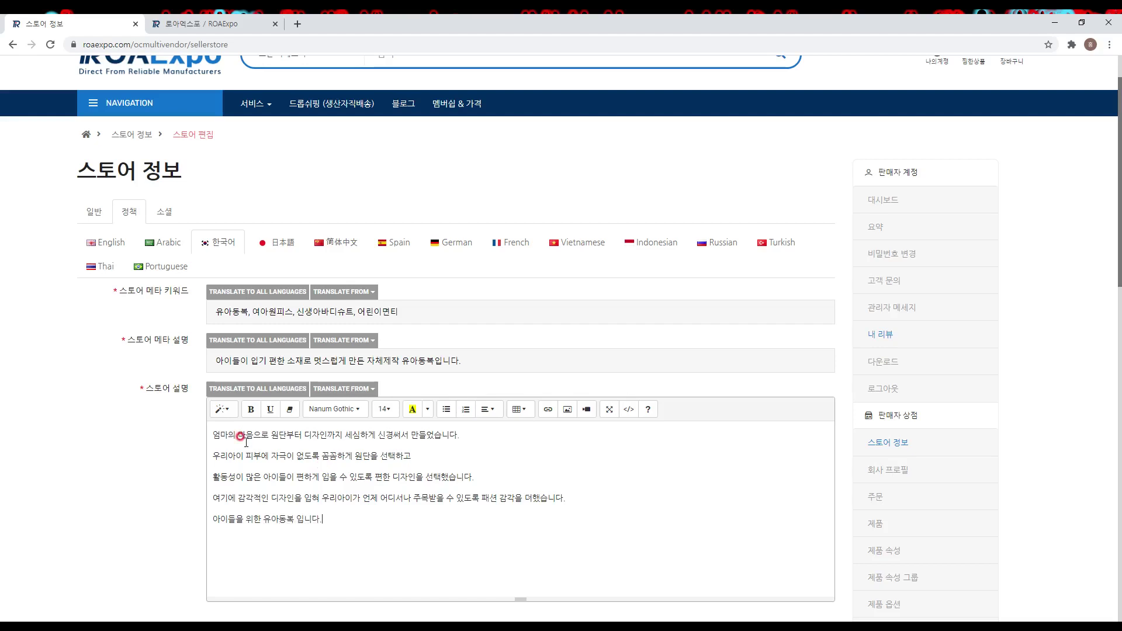
Step: Translate the store description into all languages and review the Simplified Chinese and Spanish versions
left_click(266, 390)
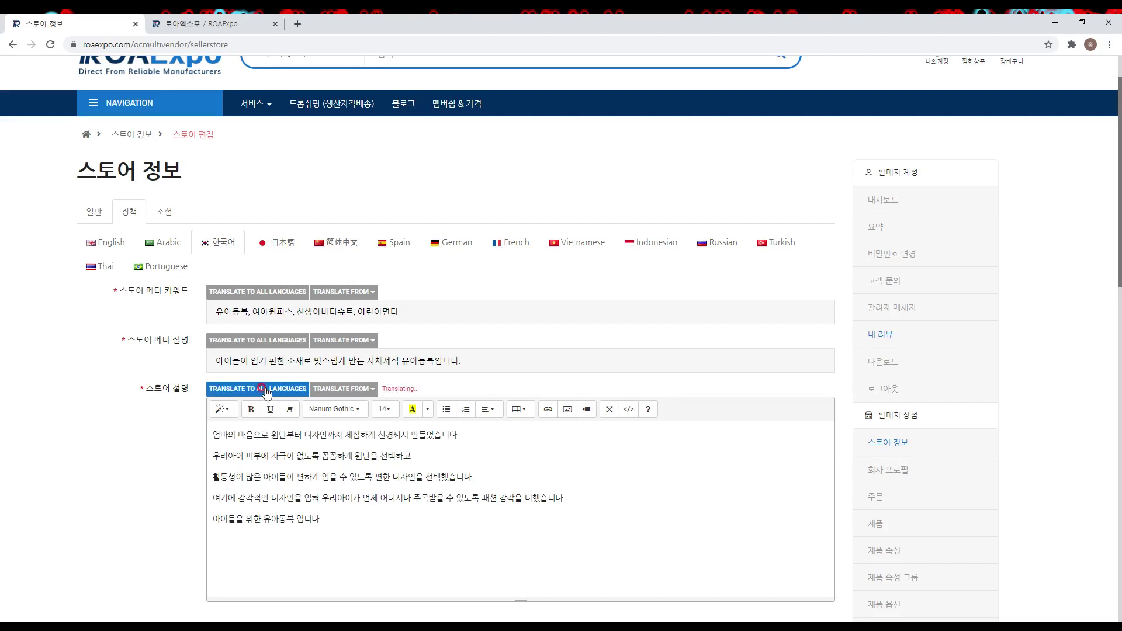
left_click(336, 243)
left_click(399, 249)
scroll(296, 325, "down", 15)
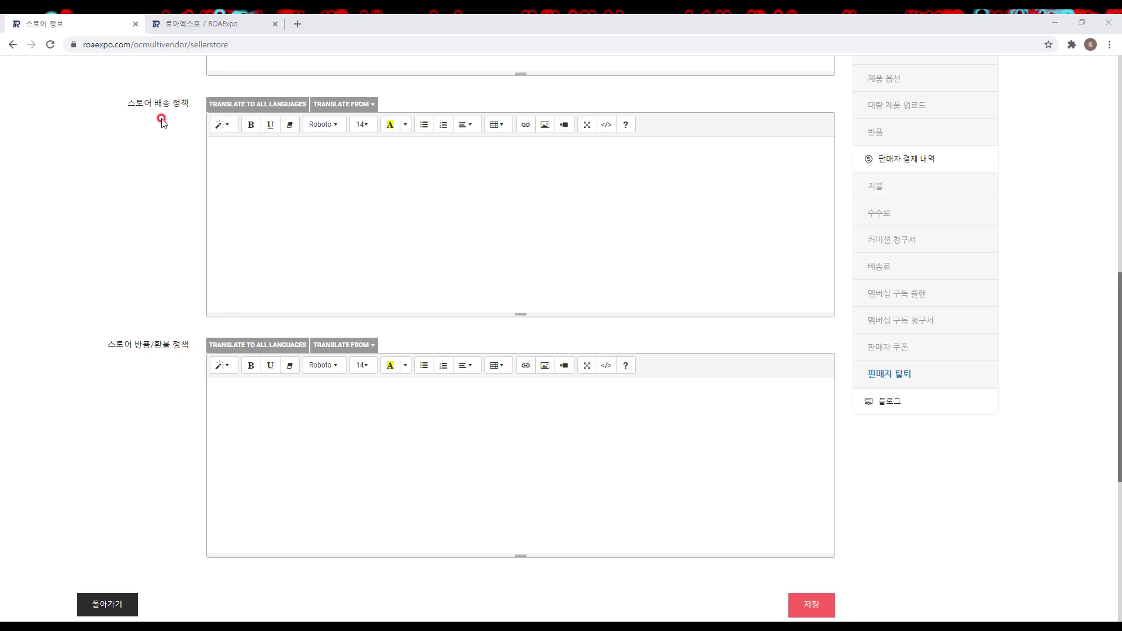
Step: Paste the shipping policy text and translate it into all languages
left_click(285, 161)
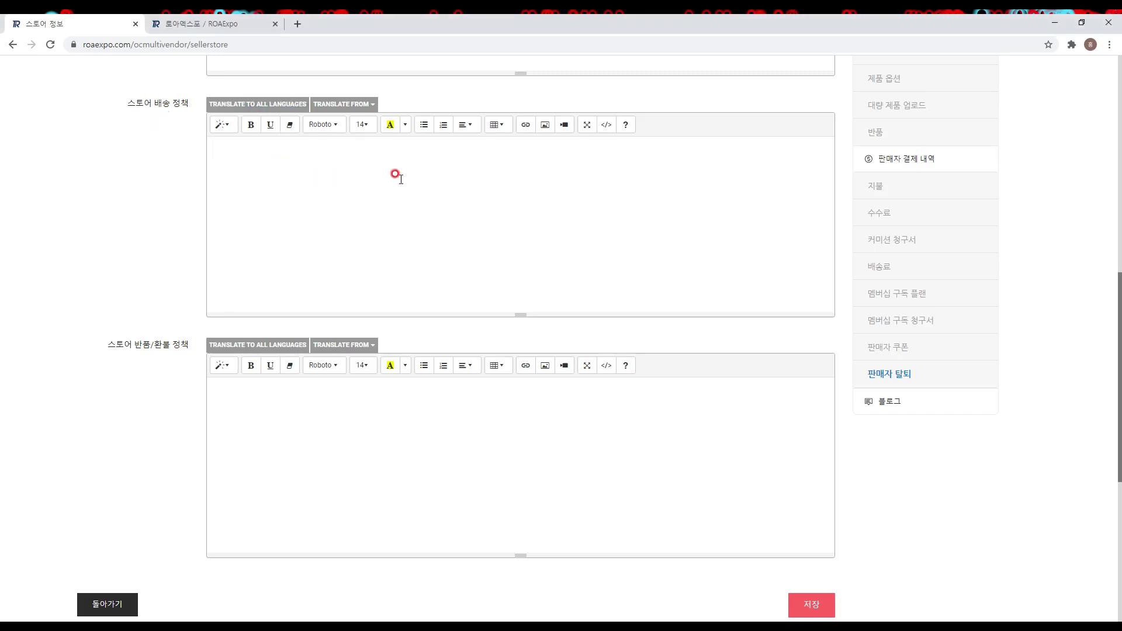
key("ctrl+v")
left_click_drag(826, 258, 797, 171)
left_click(288, 104)
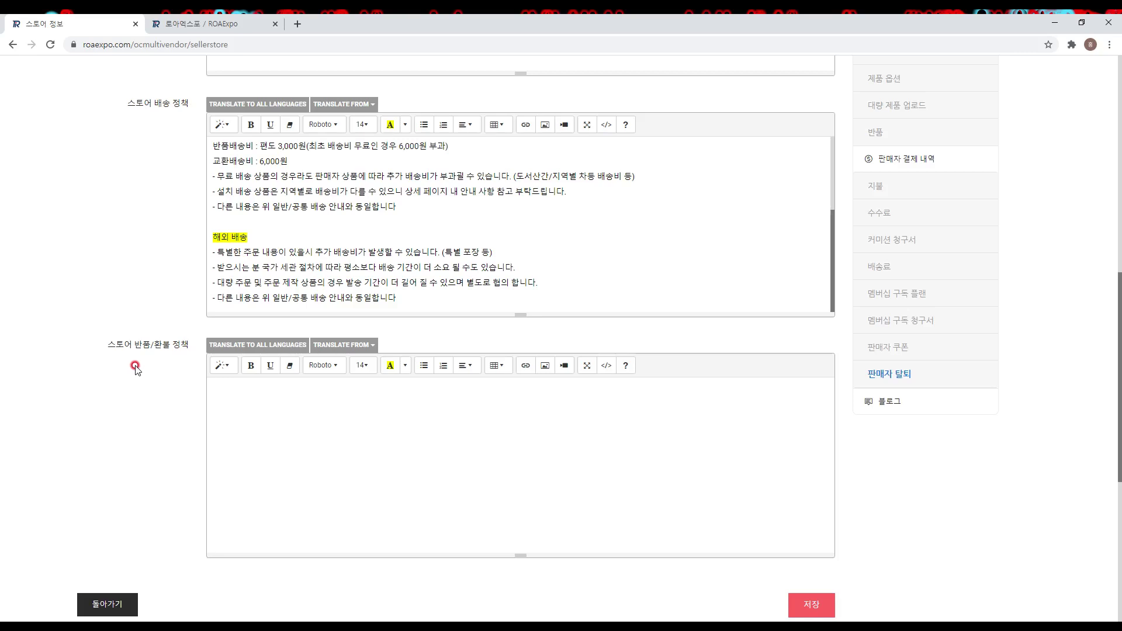
Step: Paste the Korean exchange and refund policy text and translate it into every language
left_click(365, 397)
type("고객의 단순변심에 의한 교환 및 환불(제품 수령 후 7일 이내) (전자상거래법(반품 및 교환)에 관한 법률 제17조 규정에따릅니다.)  -제품 개봉 및 상품가치가 훼손되지 않을 경우만 가능합니다. 개봉된 상품은 상품의 가치가 떨어지고, 재판매 역시 불가하므로, 개봉된 상품은 단순 변심으로 교환 및 환불이 절대 불가하오니 이점 숙지하시기 바랍니다. -단순 고객변심일 경우 왕복 배송비가 부담됩니다. 물품 가액에 따라 택배비가 상이할 수 있습니다.(명확하지 않을 시 문의바랍니다.)")
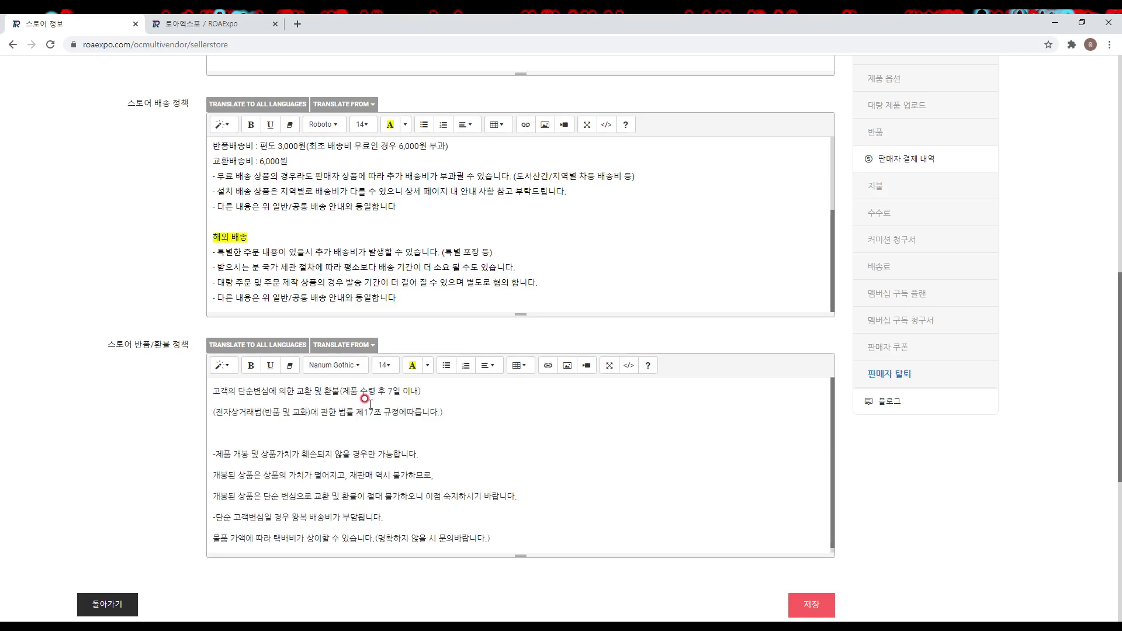
left_click(285, 349)
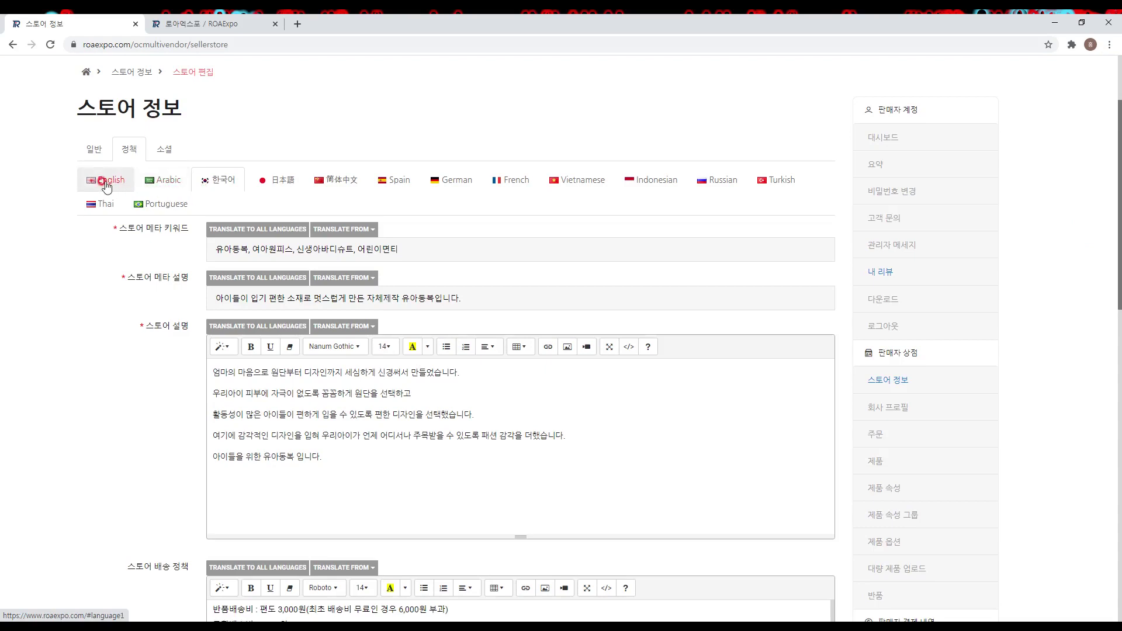
Step: Review the English translations of the store policies, then switch to the 소셜 link fields
left_click(104, 182)
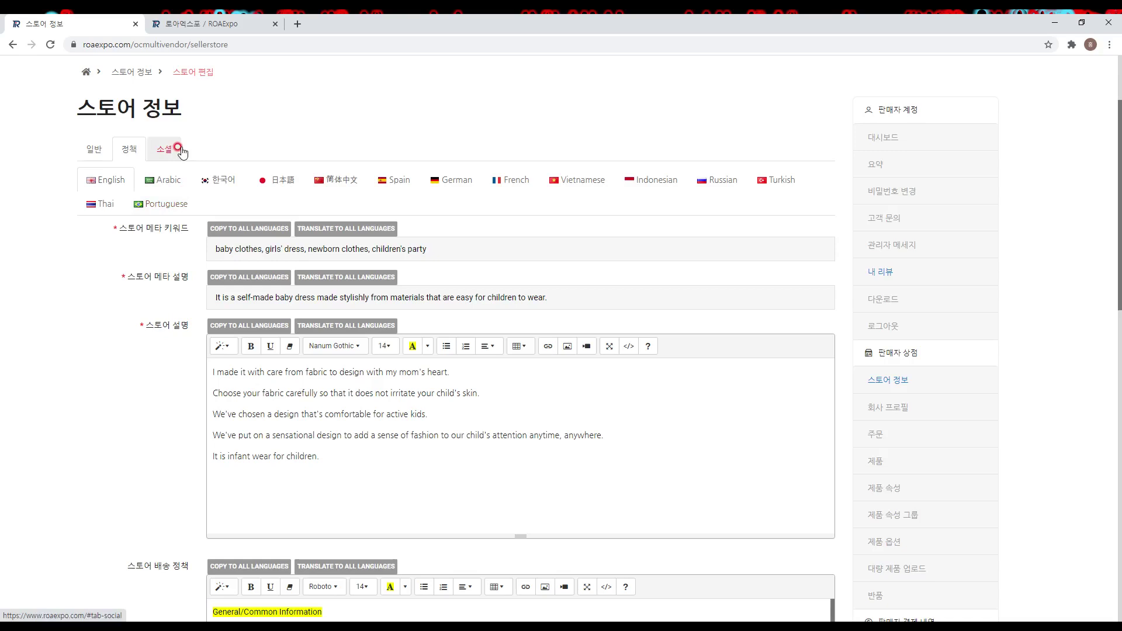
left_click(181, 150)
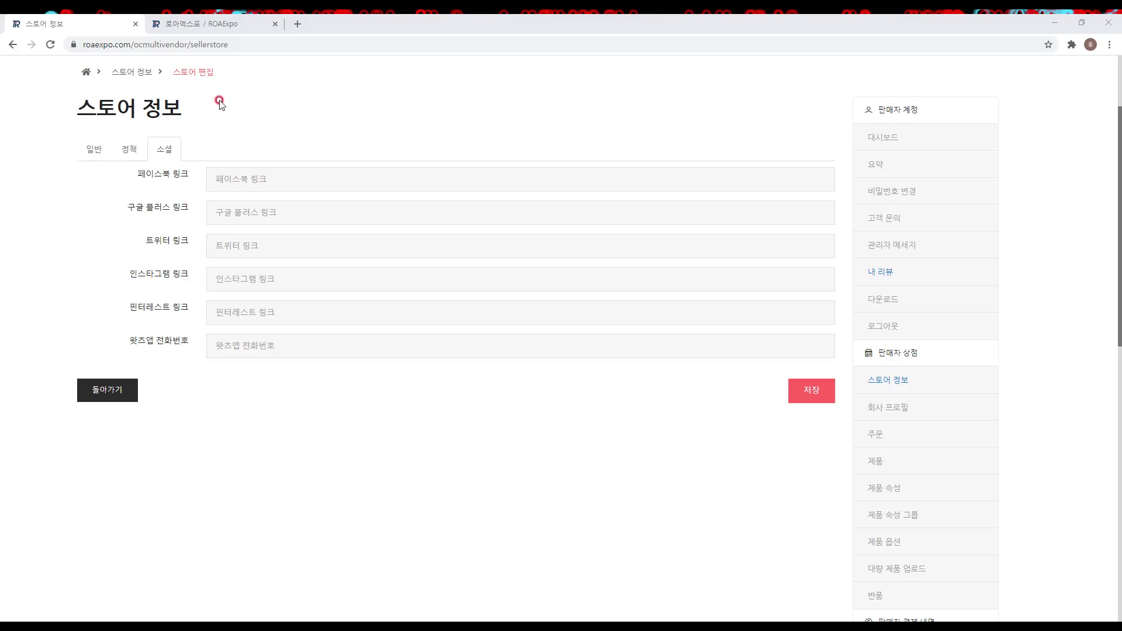
left_click(343, 278)
type("https://instagram.com/roaexpo")
left_click(258, 179)
type("https://www.facebook.com/ROAsExpo")
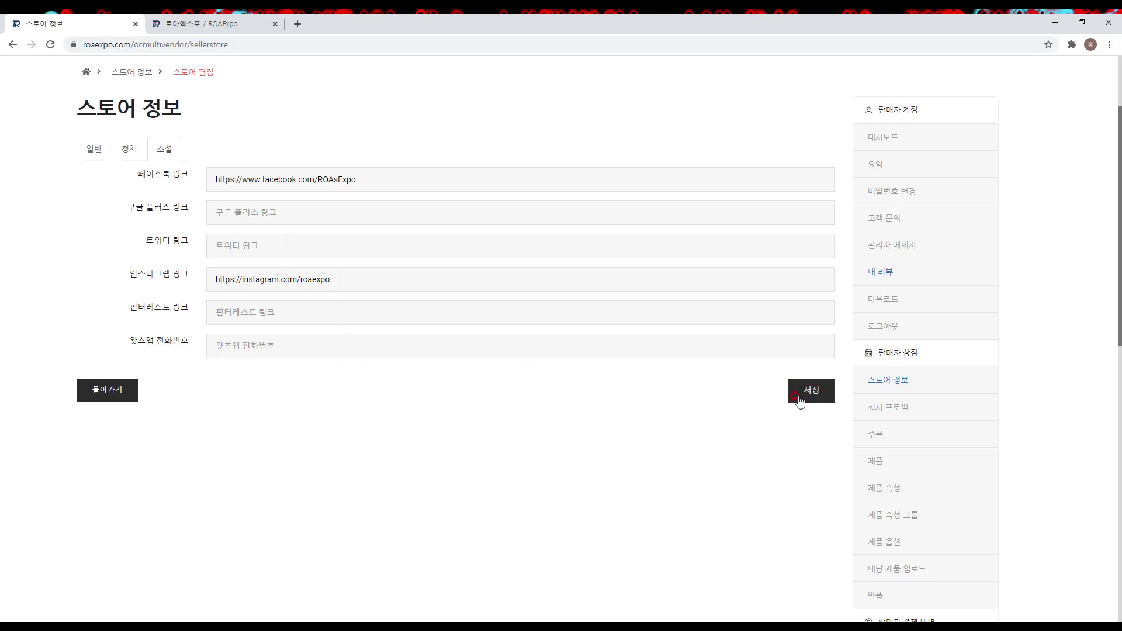
Step: Save the store information, then open the public store page from the 나의계정 dashboard
left_click(800, 402)
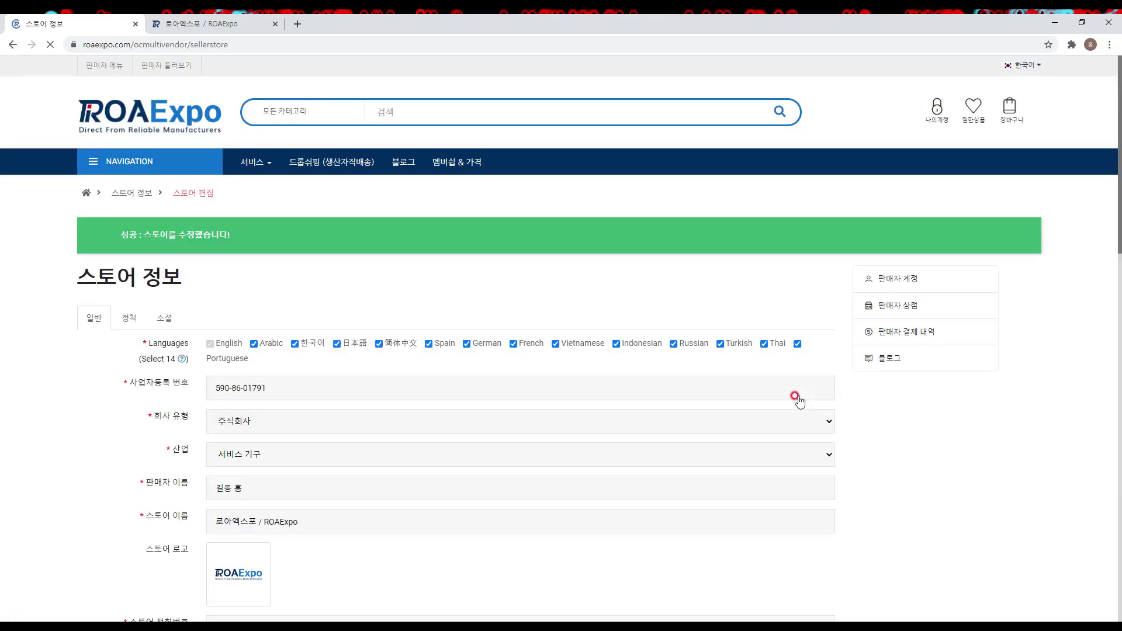
left_click(939, 121)
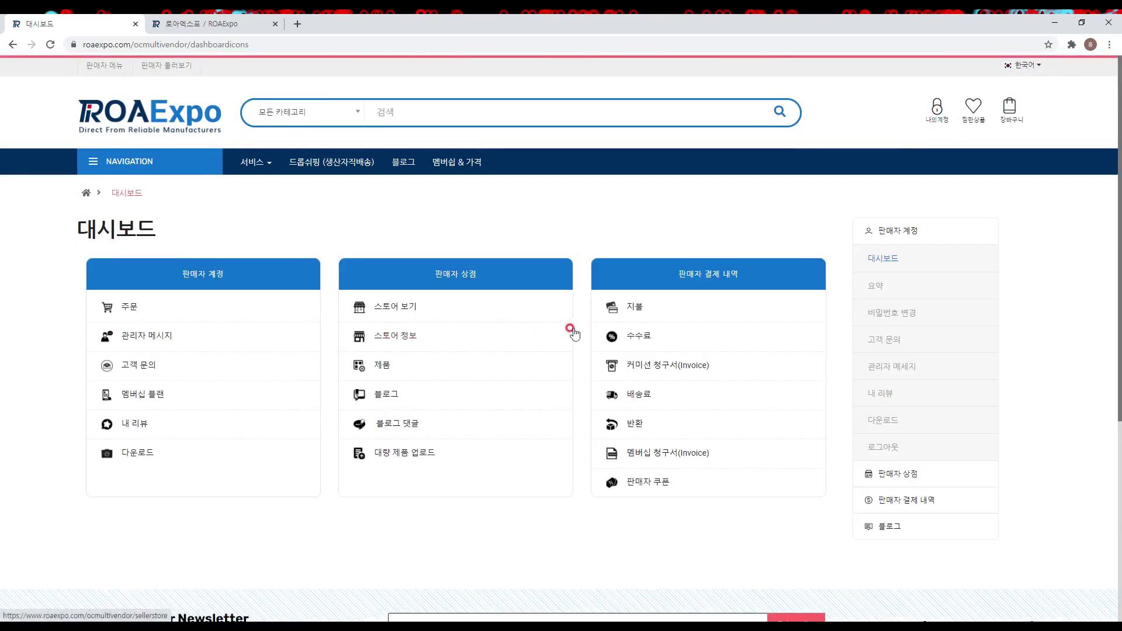
left_click(472, 306)
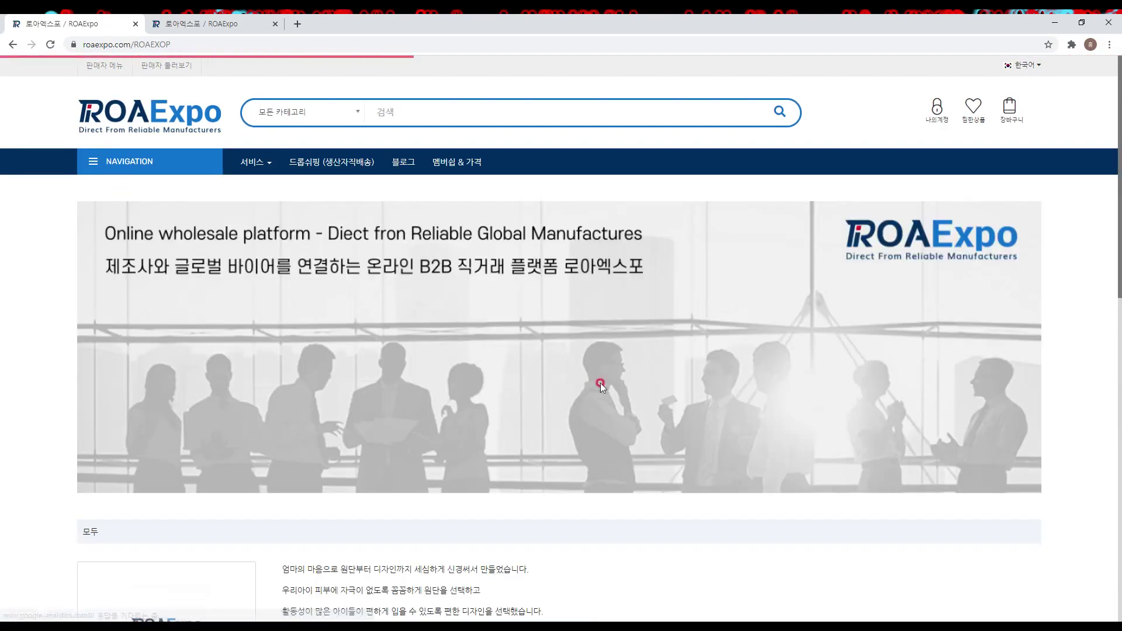
Step: Scroll the public store page, test the seller card's Instagram link, and return to 나의계정
scroll(634, 402, "down", 6)
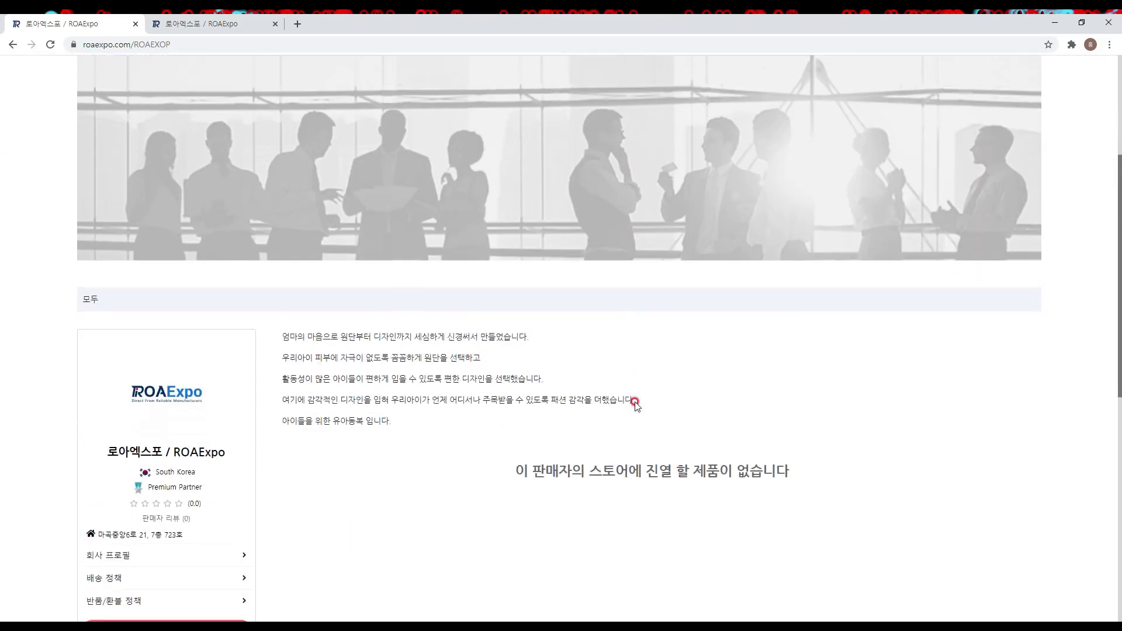
scroll(209, 499, "down", 1)
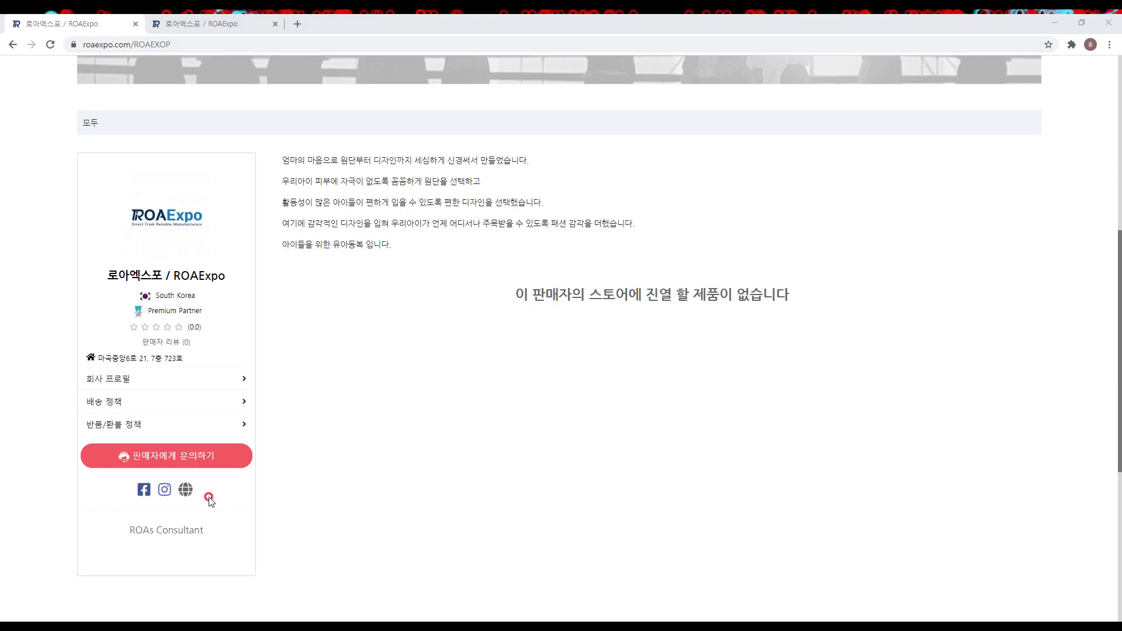
left_click(163, 496)
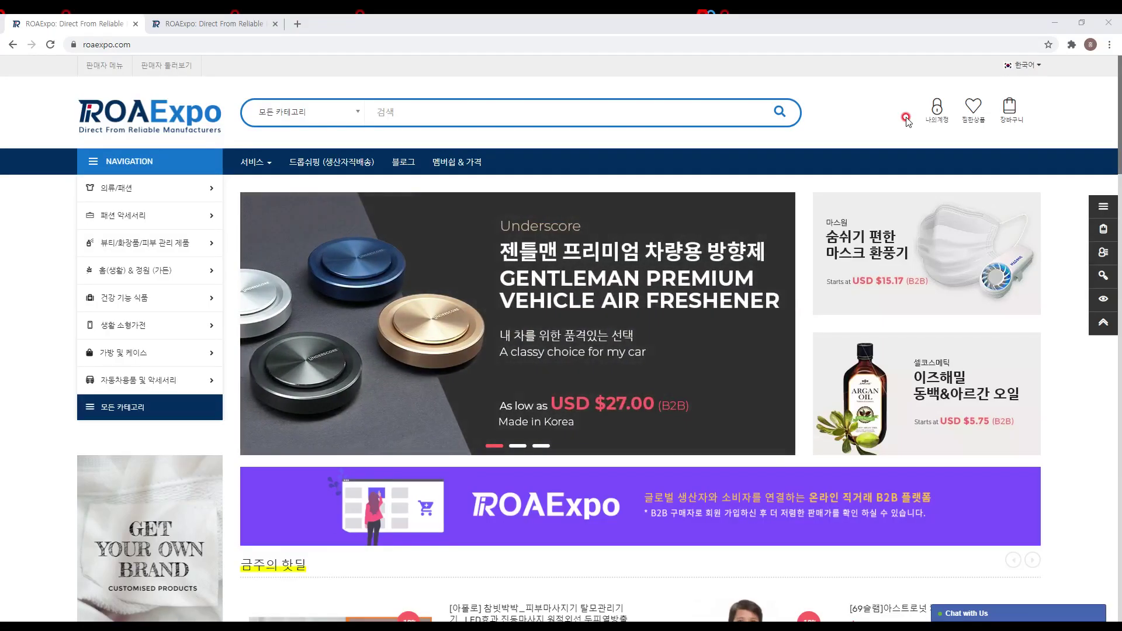
left_click(928, 124)
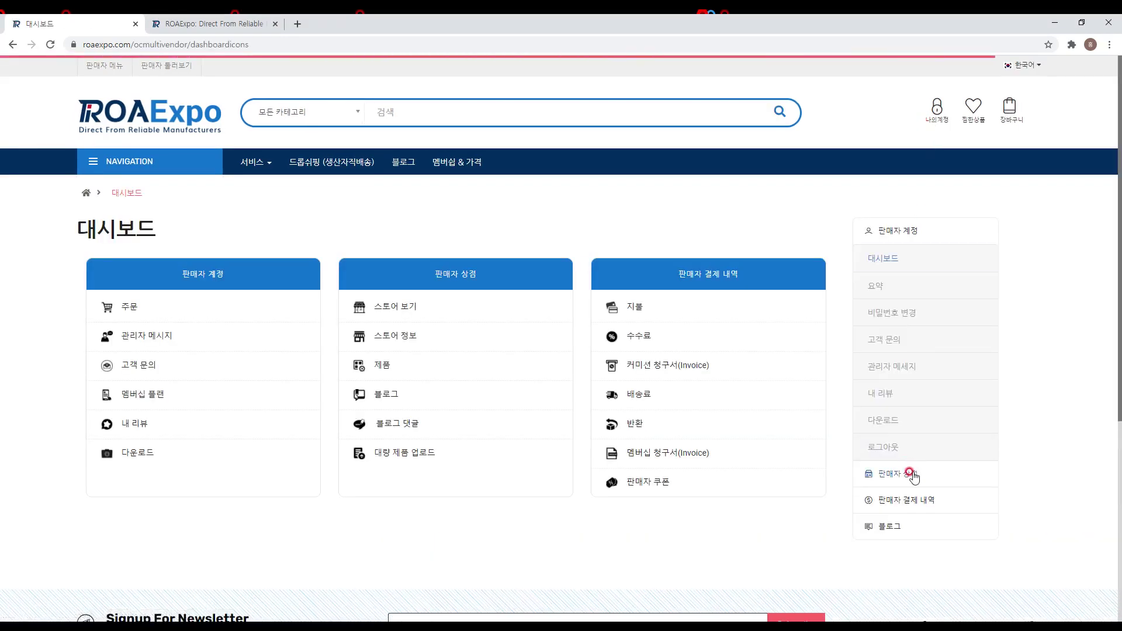
Step: Open 회사 프로필 from the 판매자 상점 section of the sidebar
left_click(913, 474)
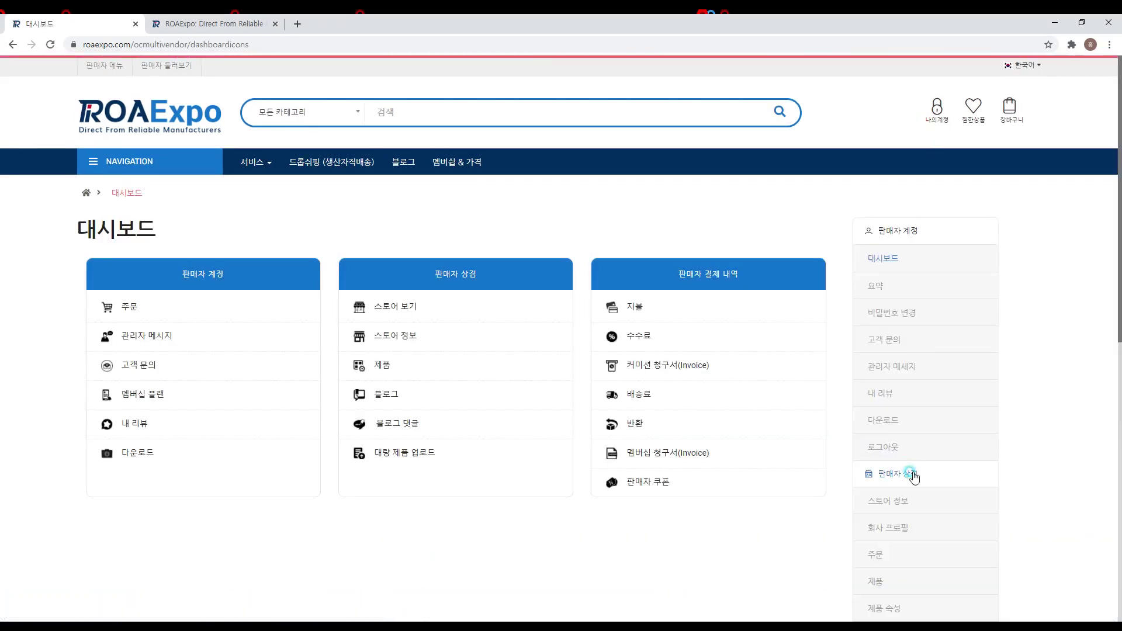
left_click(913, 532)
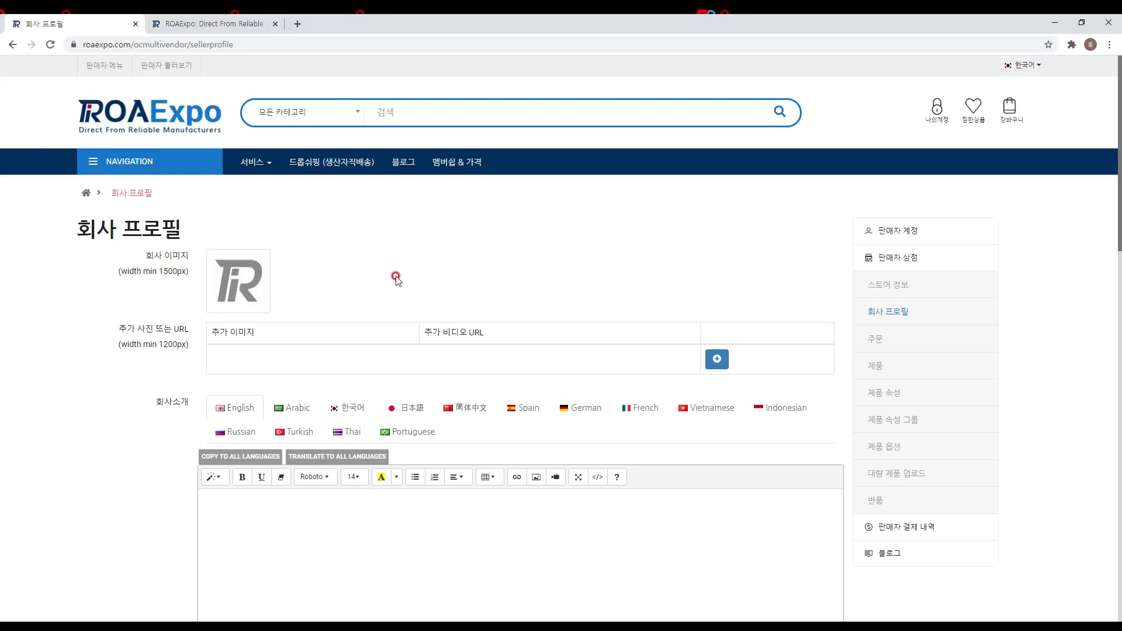
scroll(374, 263, "down", 2)
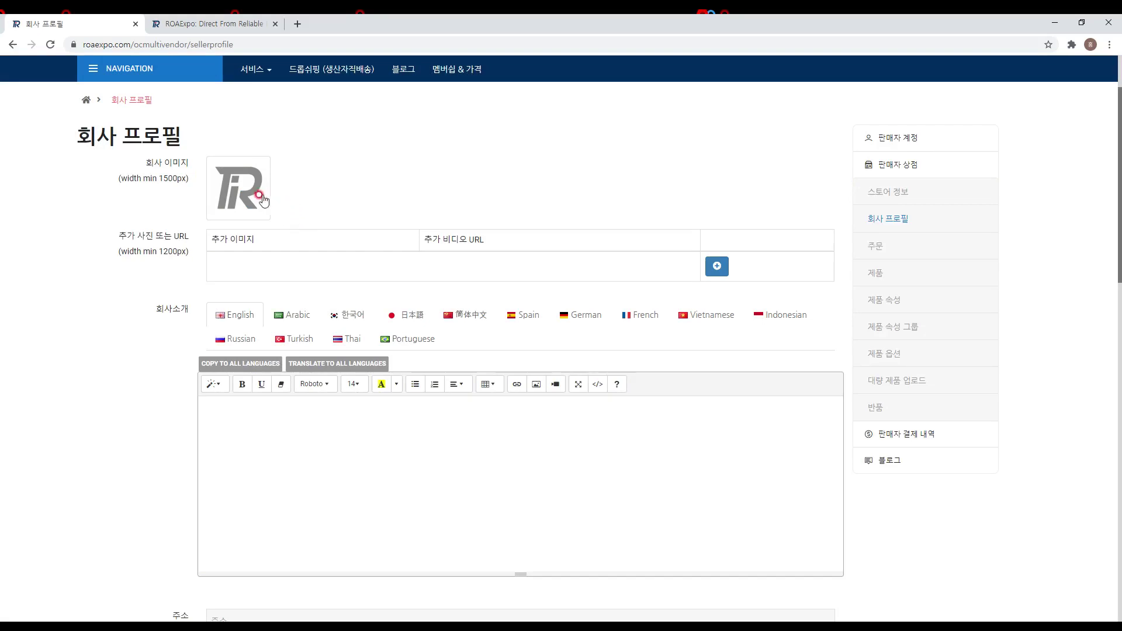
Step: Upload test-companyprofile to the company folder in Image Manager and set it as the 회사 이미지
left_click(239, 195)
left_click(297, 189)
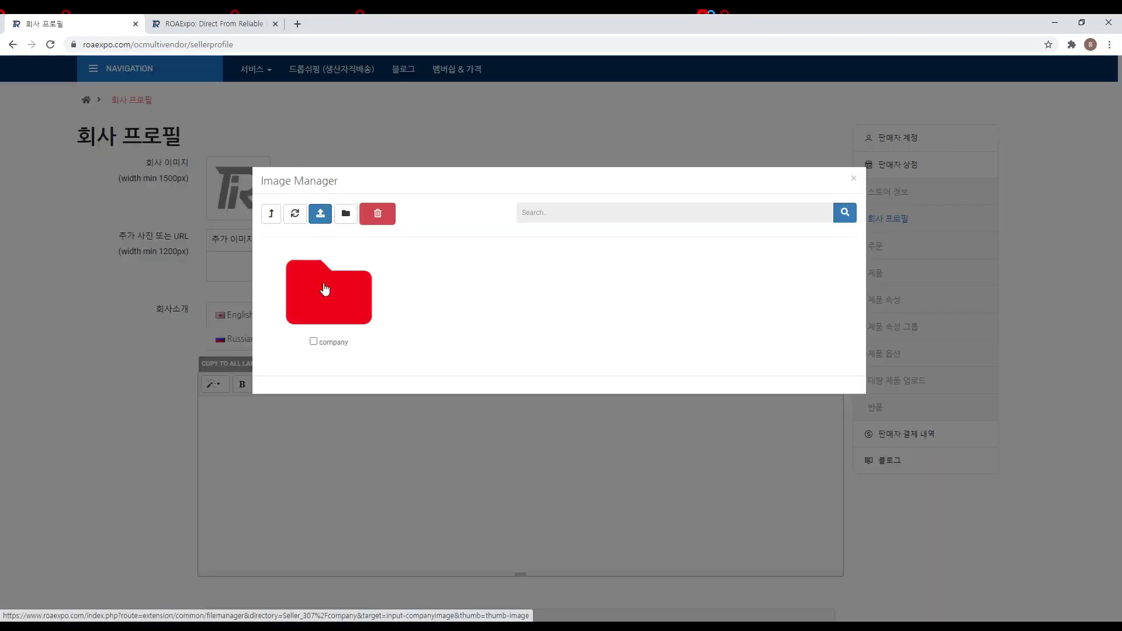
left_click(325, 288)
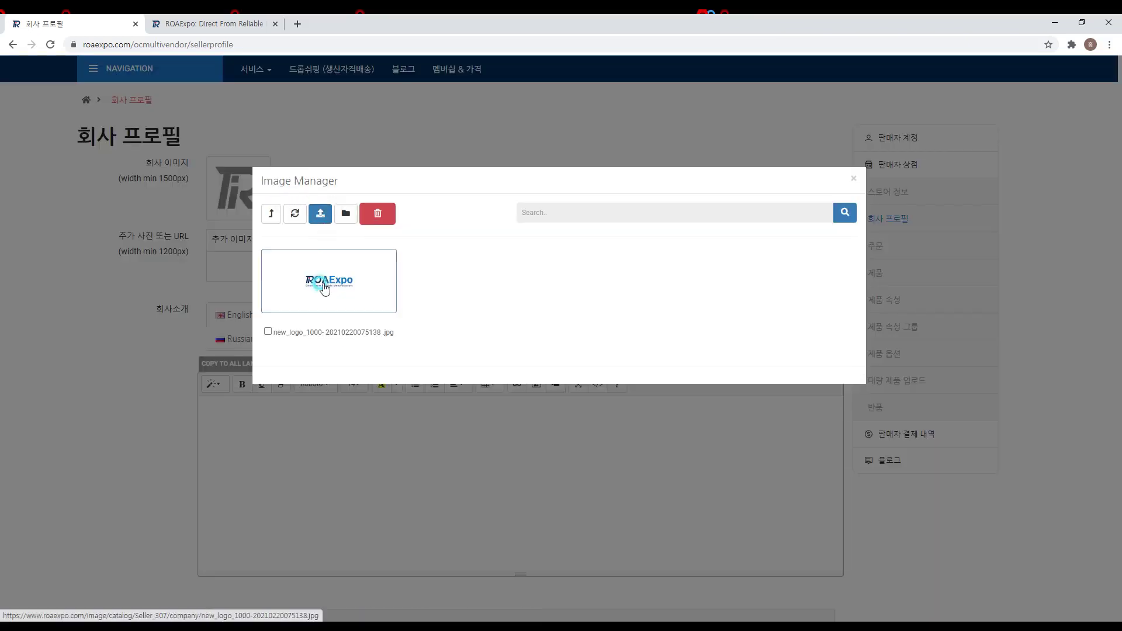
left_click(324, 215)
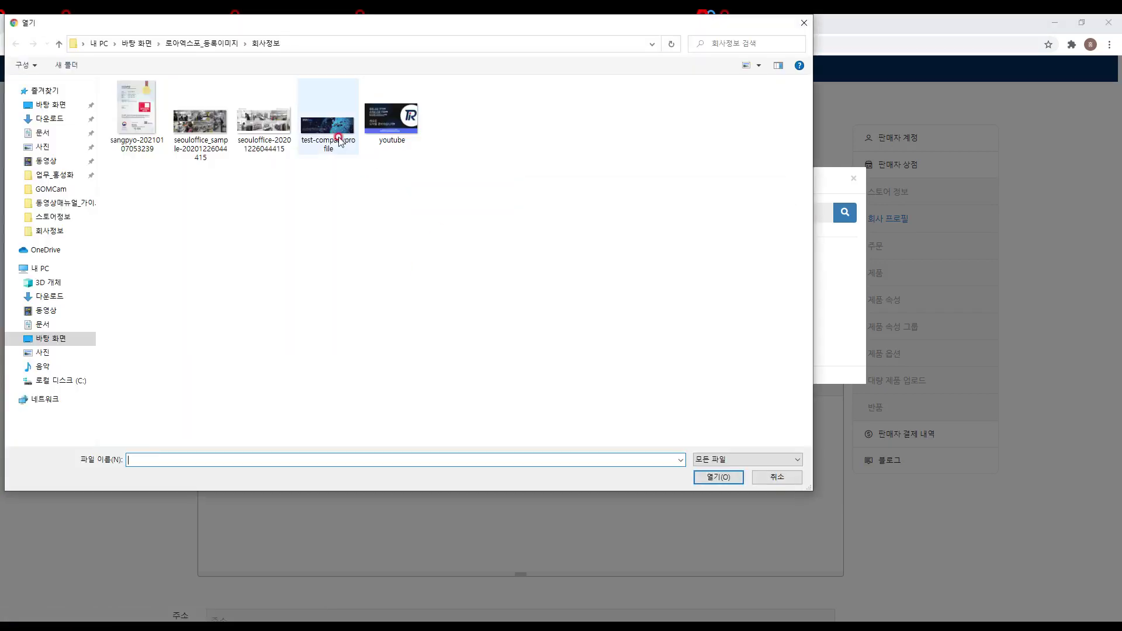
double_click(335, 139)
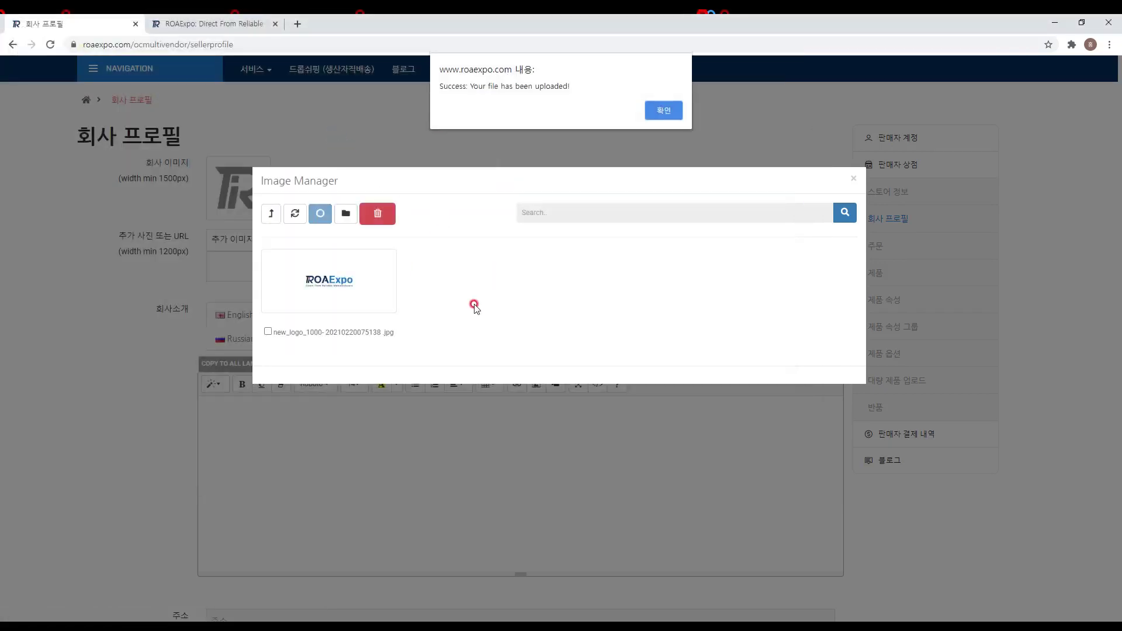
left_click(664, 112)
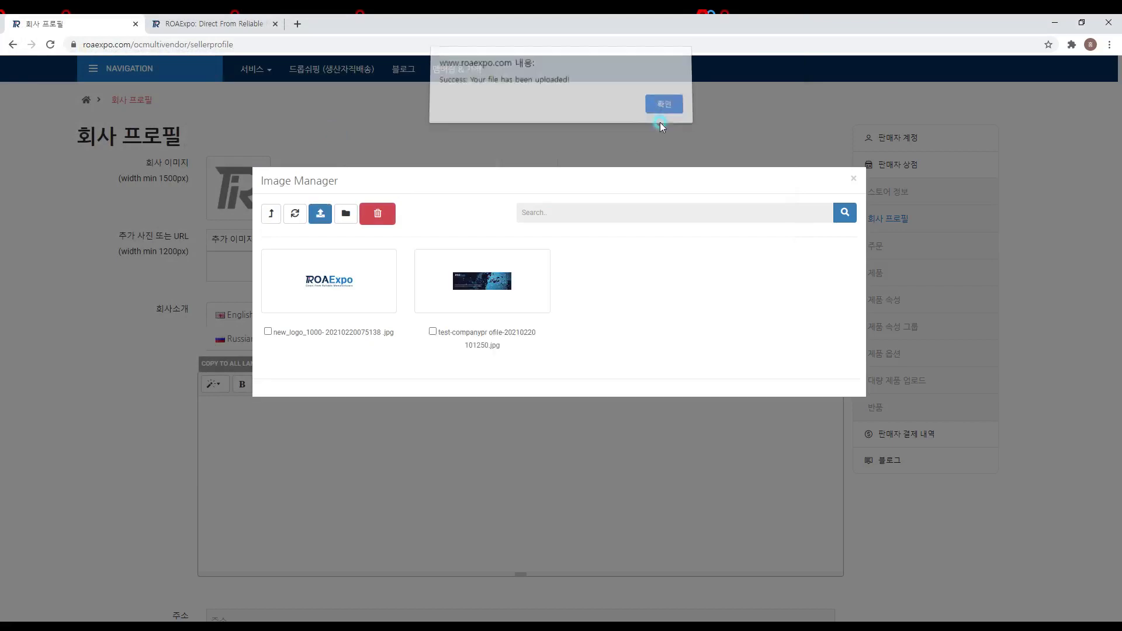
left_click(480, 286)
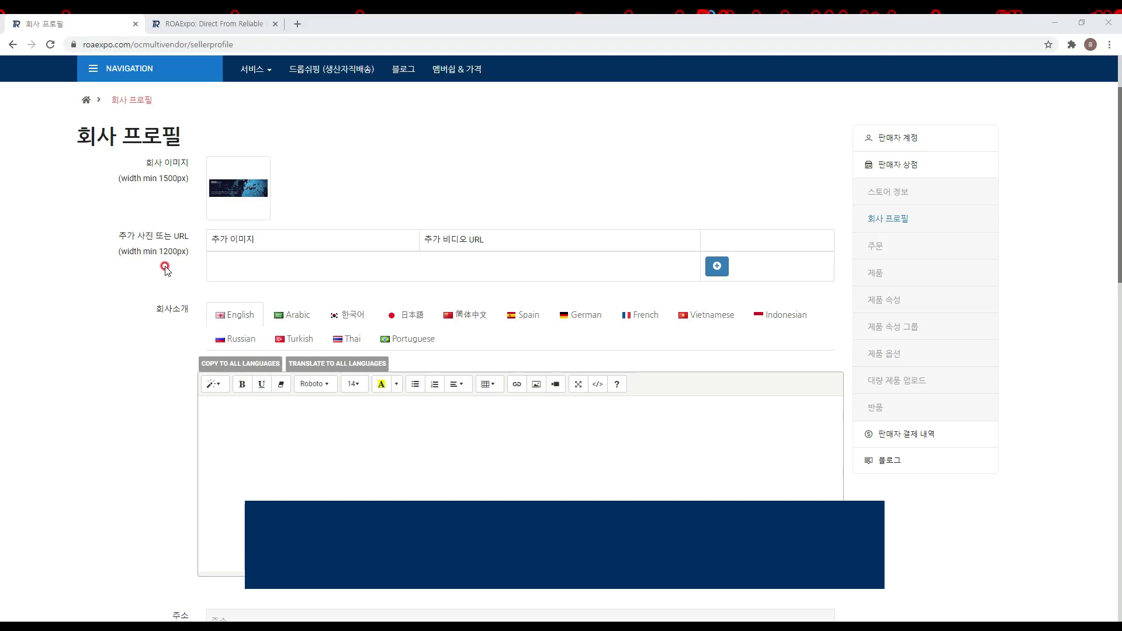
Step: Add an additional-photo row and fill it with the newly uploaded seouloffice photo
left_click(716, 265)
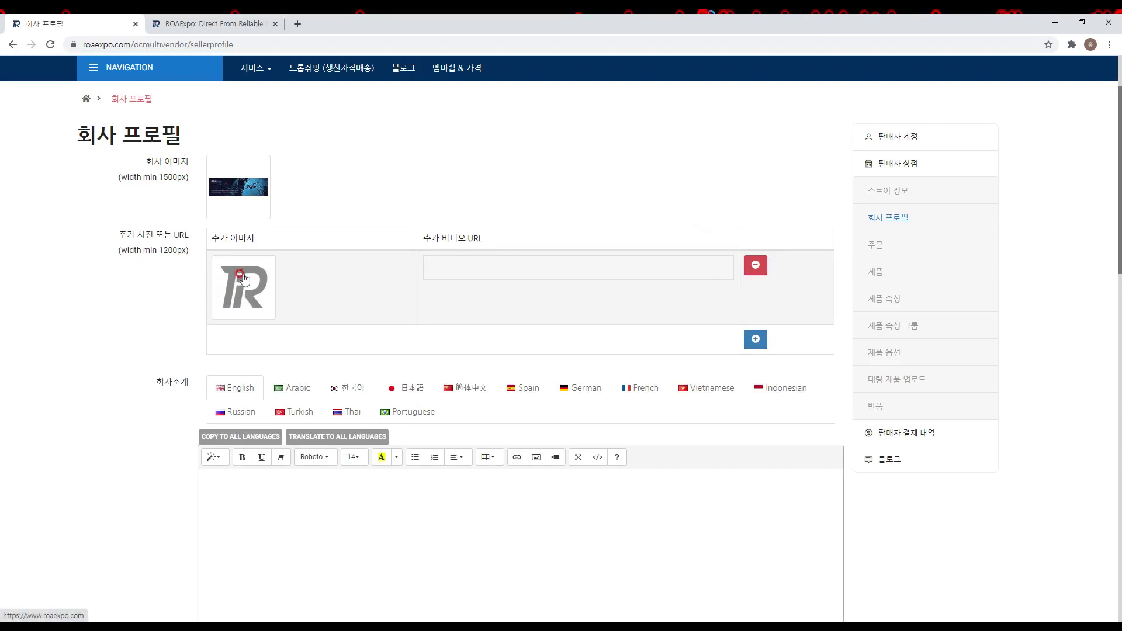
left_click(246, 290)
left_click(294, 290)
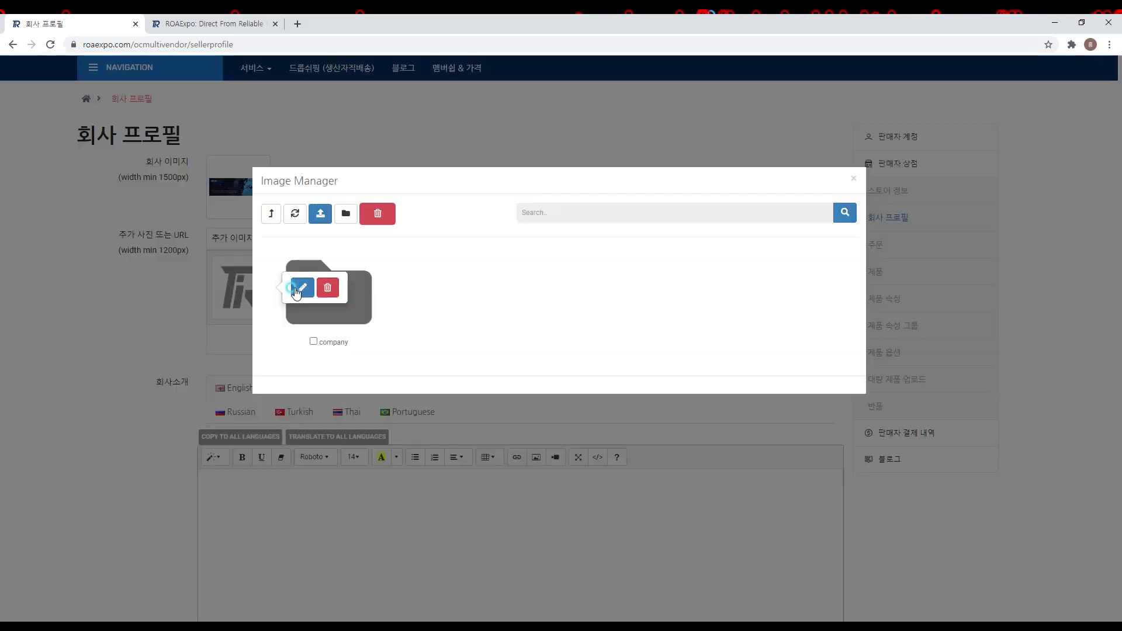
left_click(360, 290)
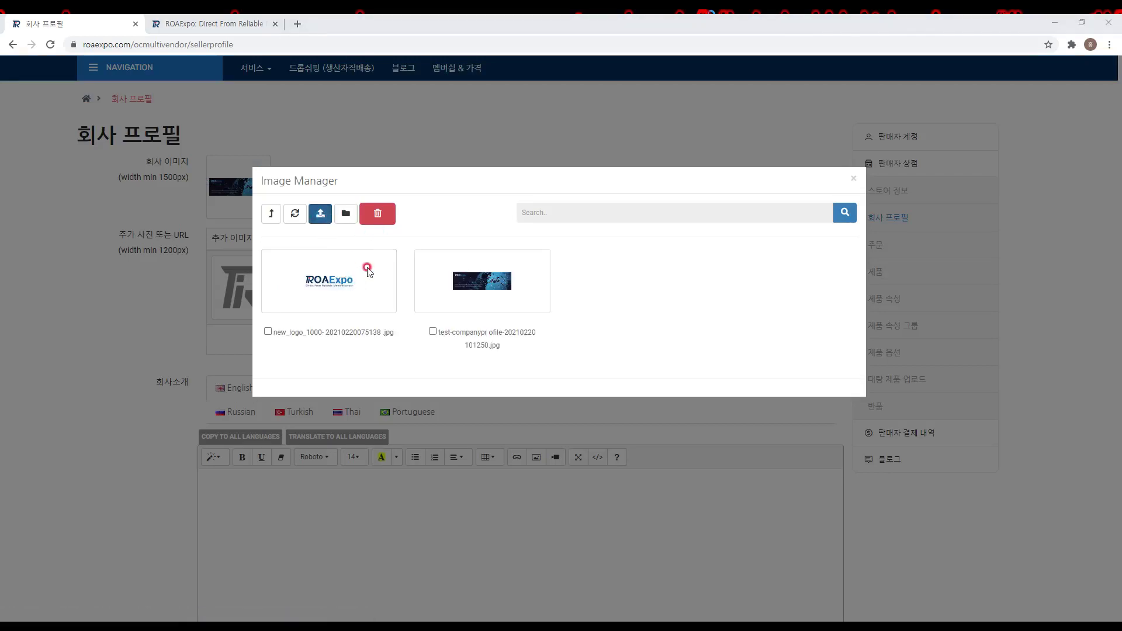
left_click(321, 213)
left_click(258, 130)
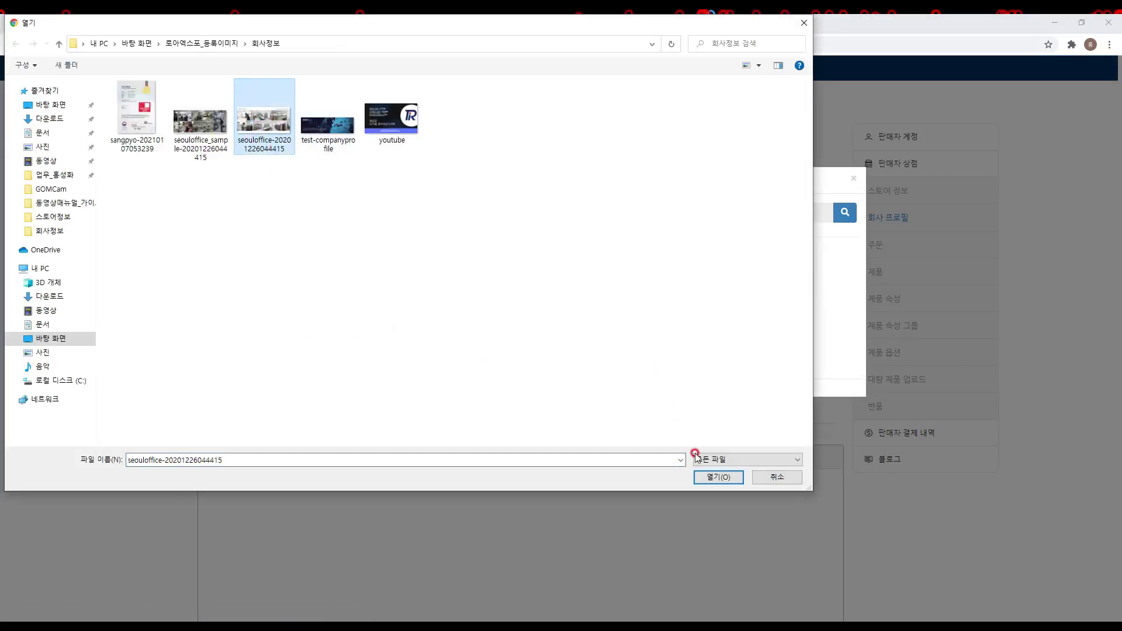
left_click(704, 477)
left_click(665, 111)
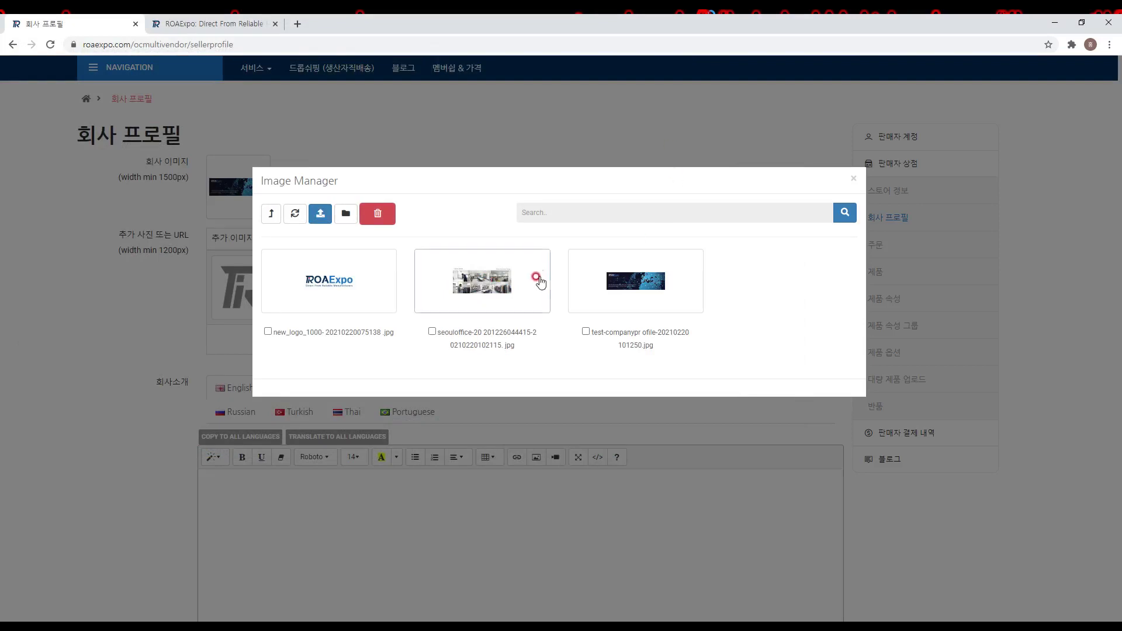
left_click(505, 290)
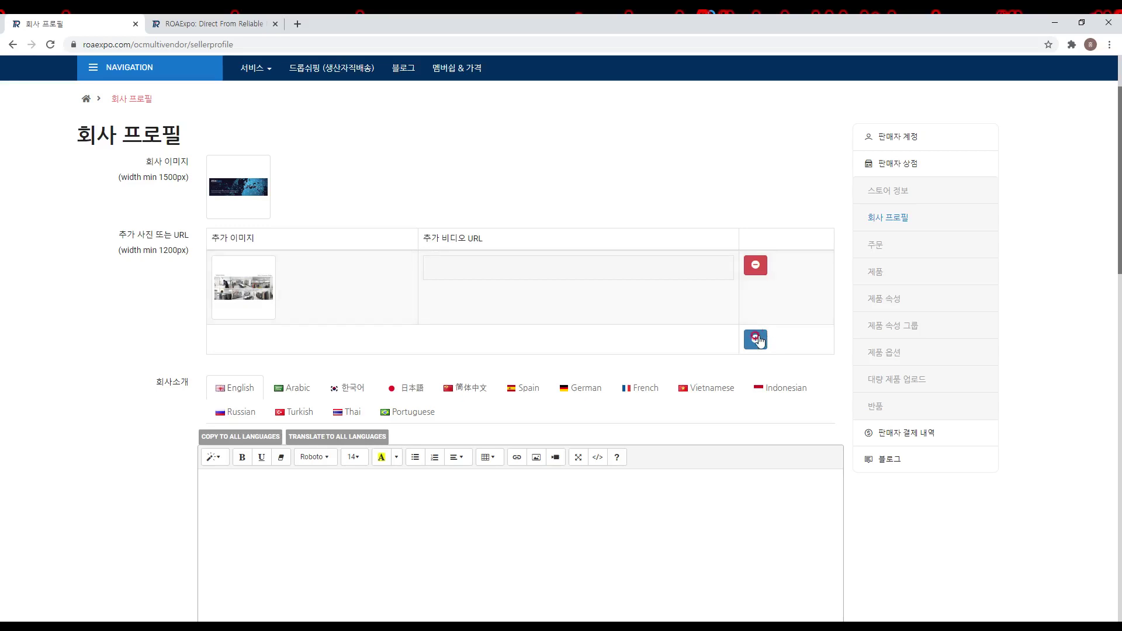
Step: Add a second row and insert the newly uploaded youtube promo image into it
left_click(755, 339)
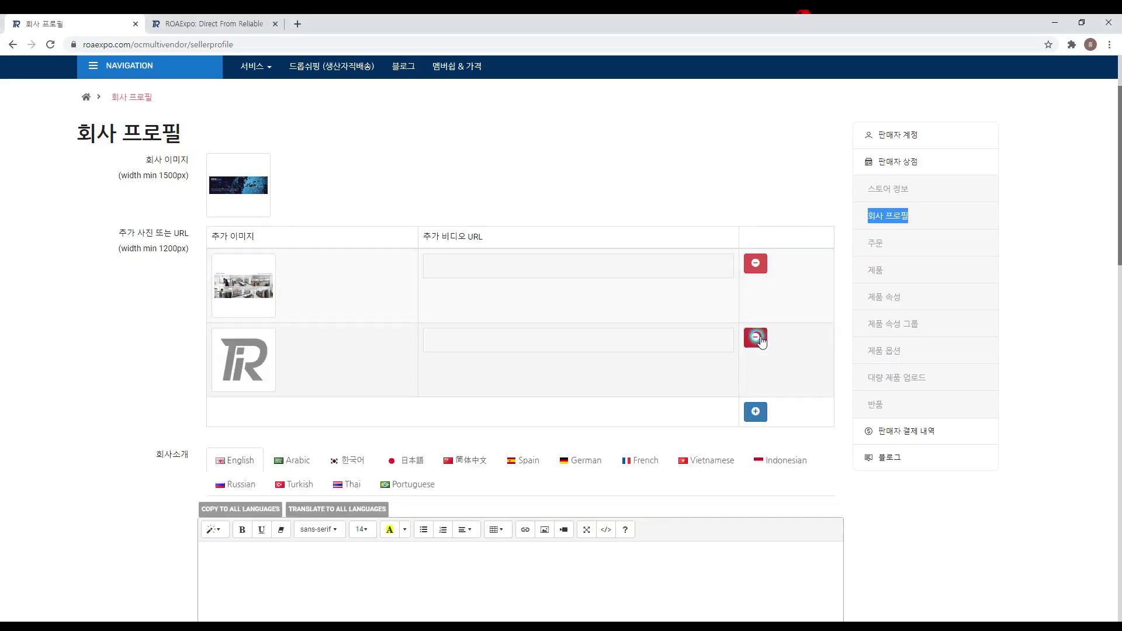
left_click(251, 370)
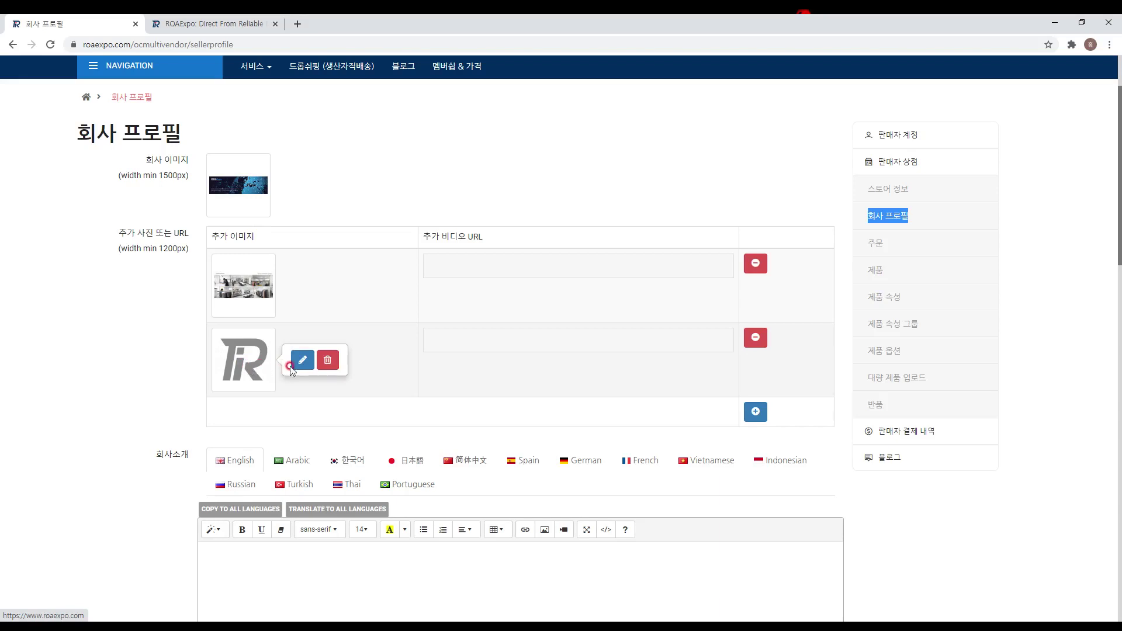
left_click(299, 360)
left_click(327, 276)
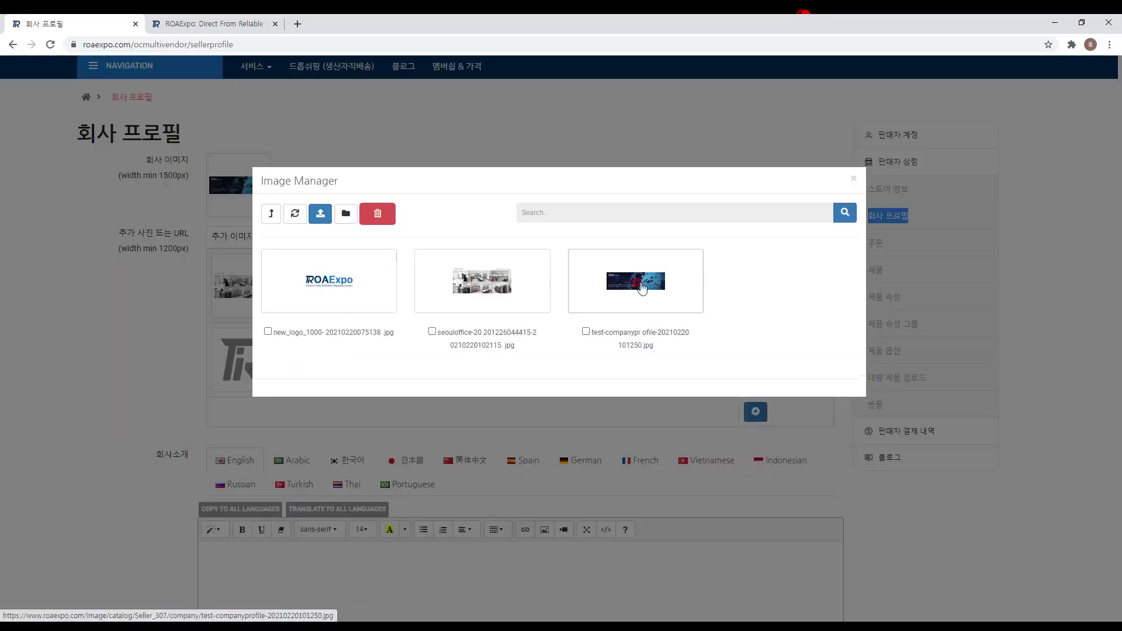
left_click(324, 220)
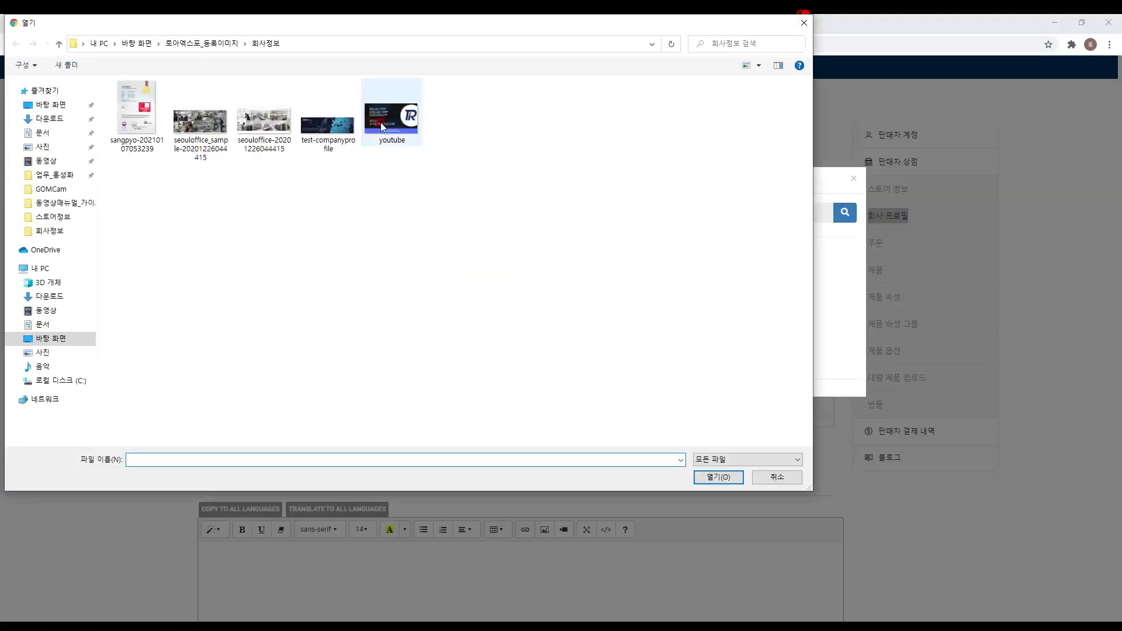
double_click(380, 121)
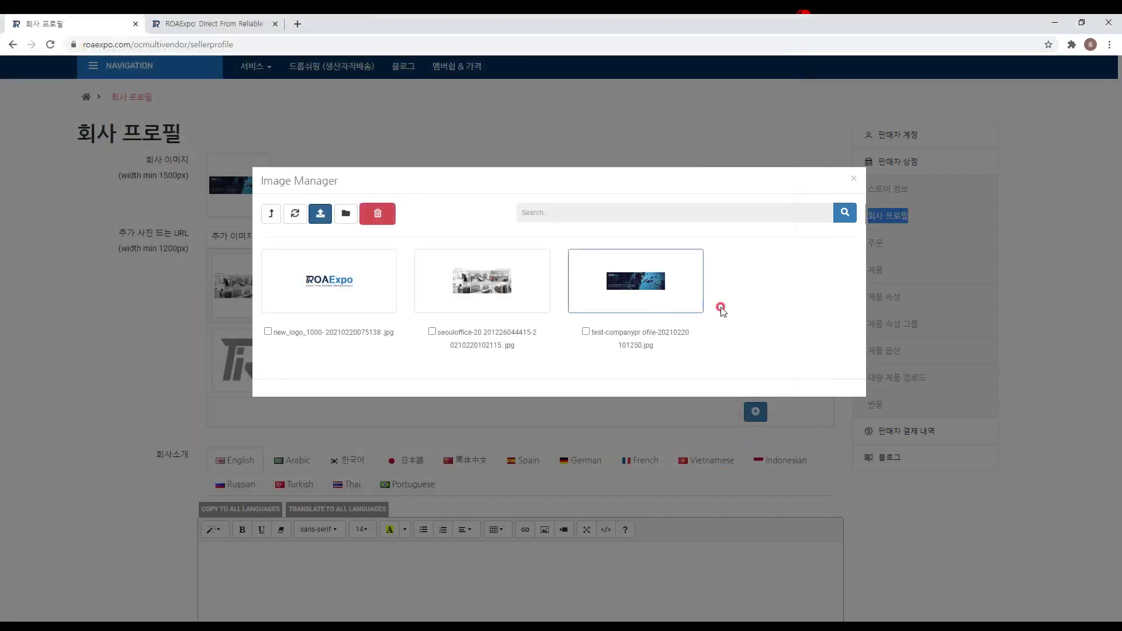
left_click(661, 111)
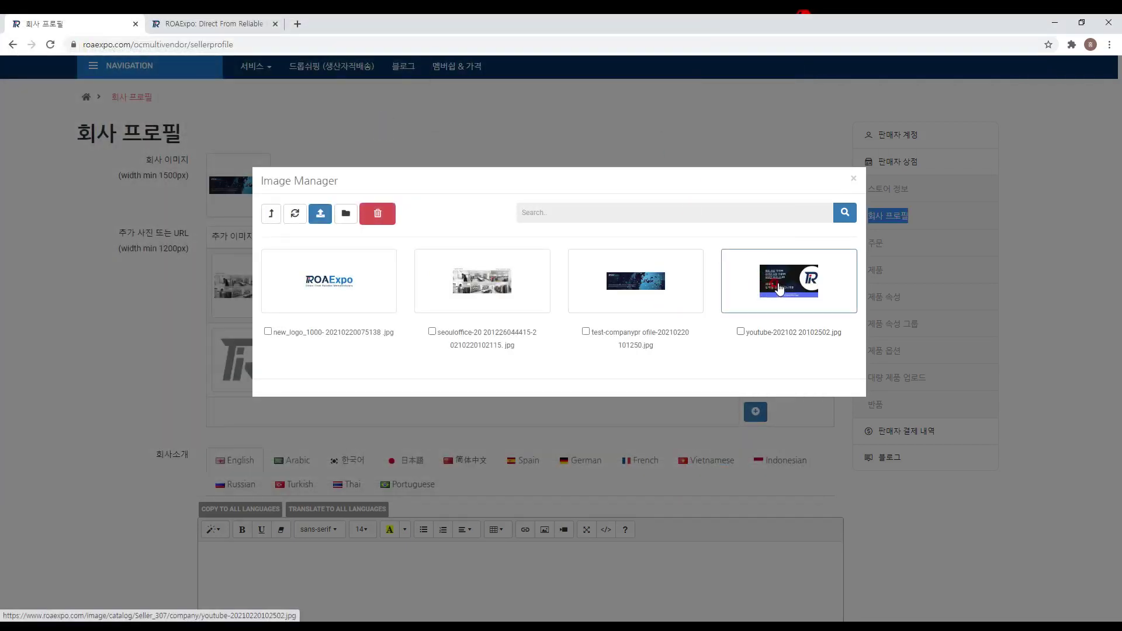
left_click(749, 282)
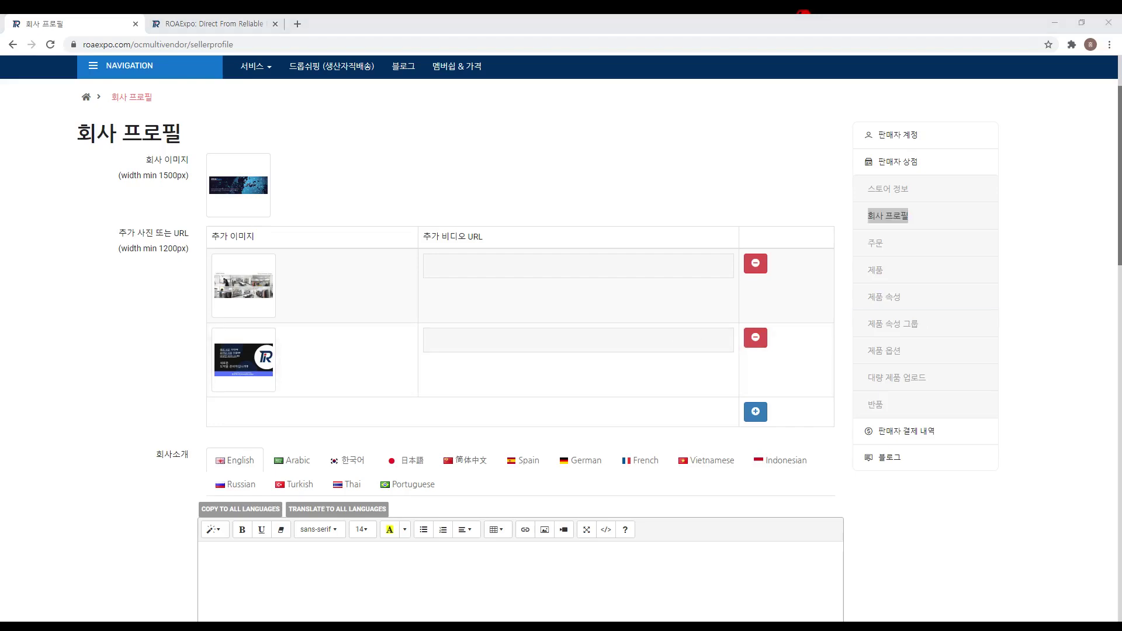
left_click(653, 337)
type("https://youtu.be/xVVqdzFSYrk")
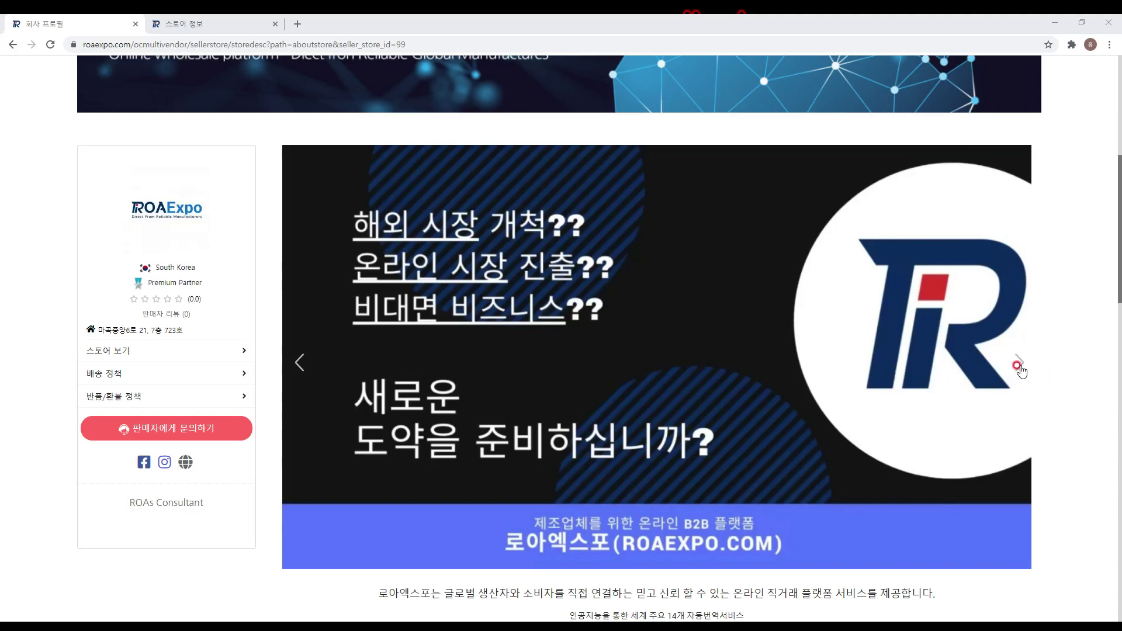
left_click(883, 380)
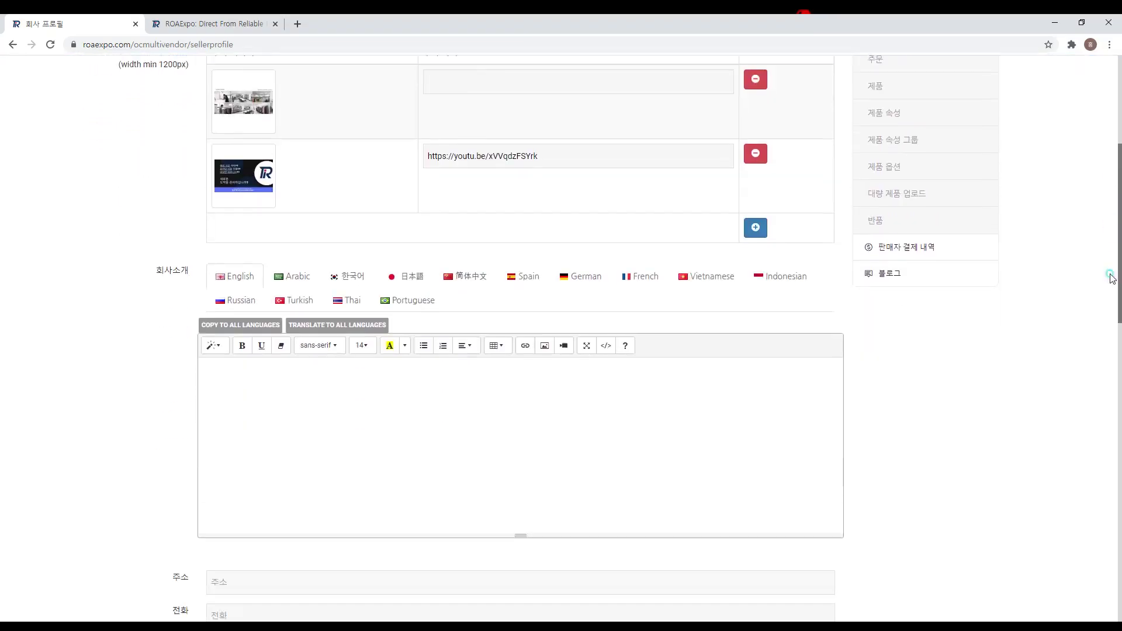
scroll(1107, 332, "down", 4)
left_click(169, 91)
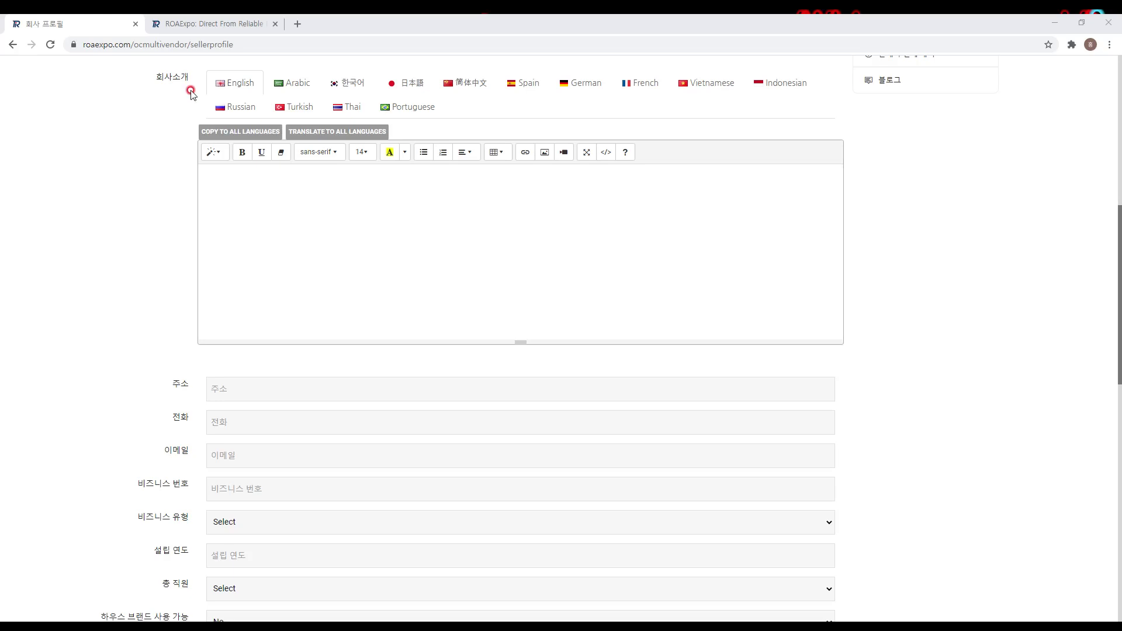
Step: Paste the Korean company introduction into the 한국어 intro and translate it to all languages
left_click(343, 88)
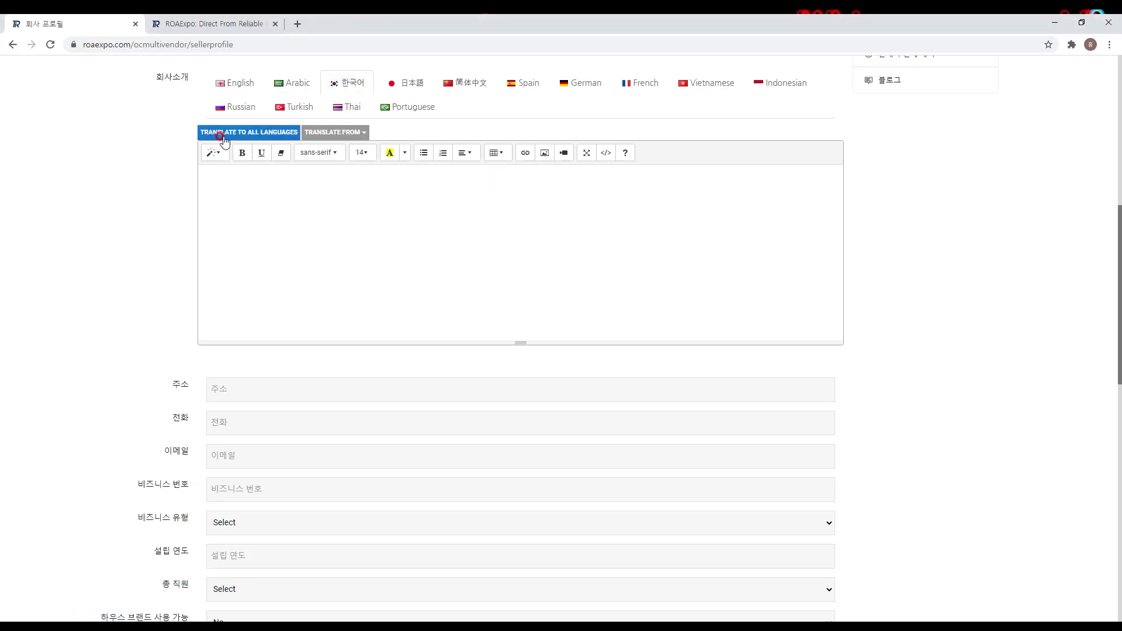
left_click(533, 175)
key("ctrl+v")
scroll(701, 251, "up", 5)
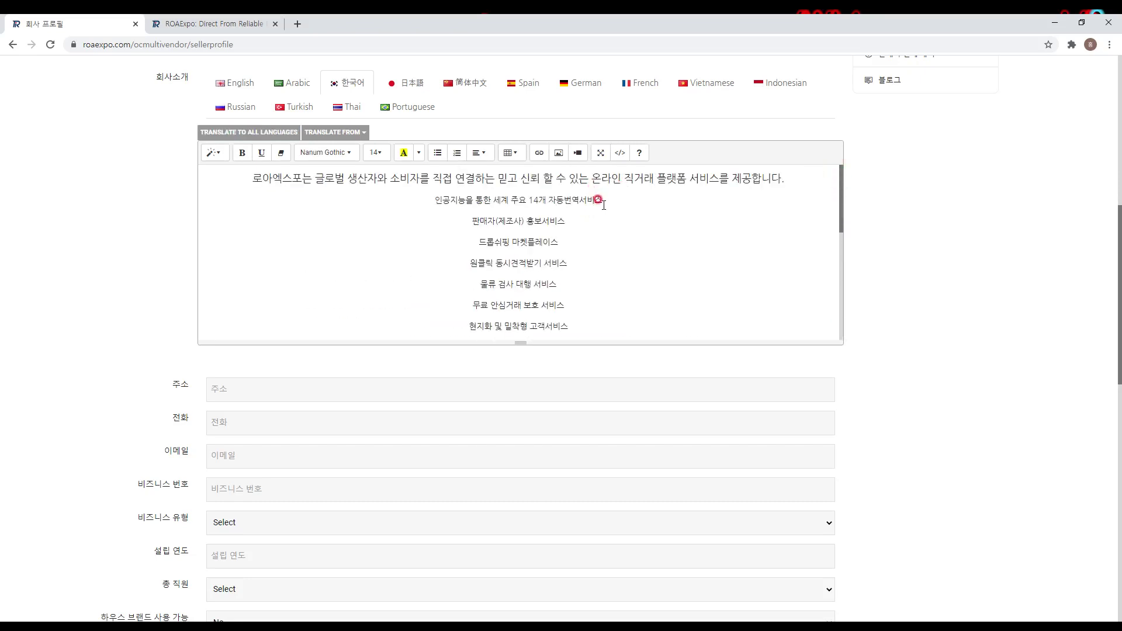
left_click(261, 132)
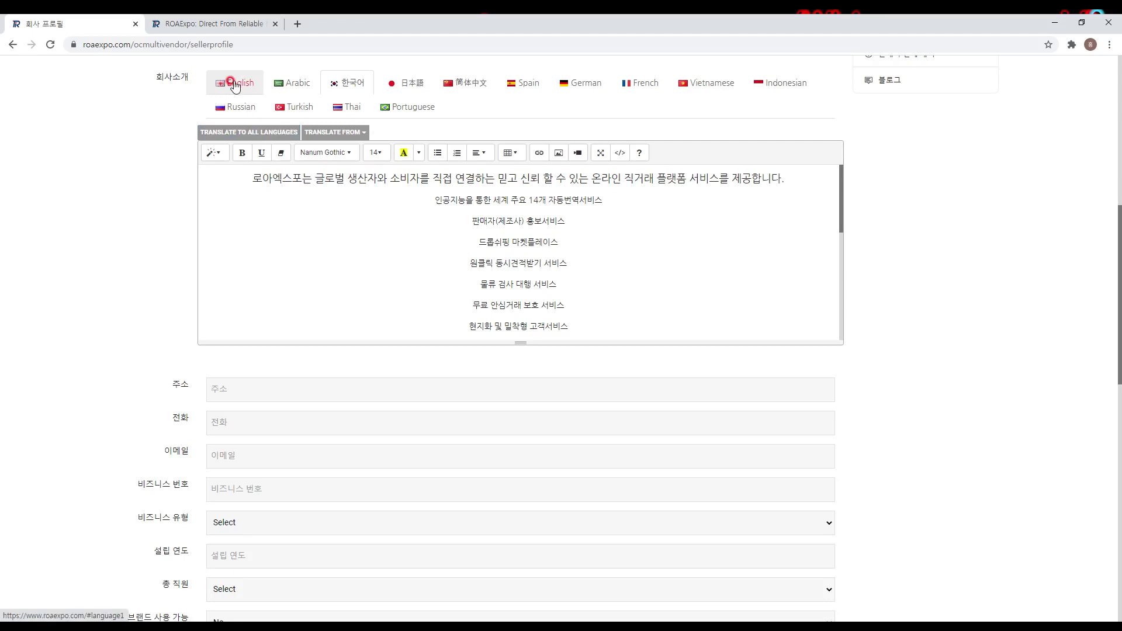
Step: Check the English, Japanese and Arabic translations of the intro, then return to Korean
left_click(234, 85)
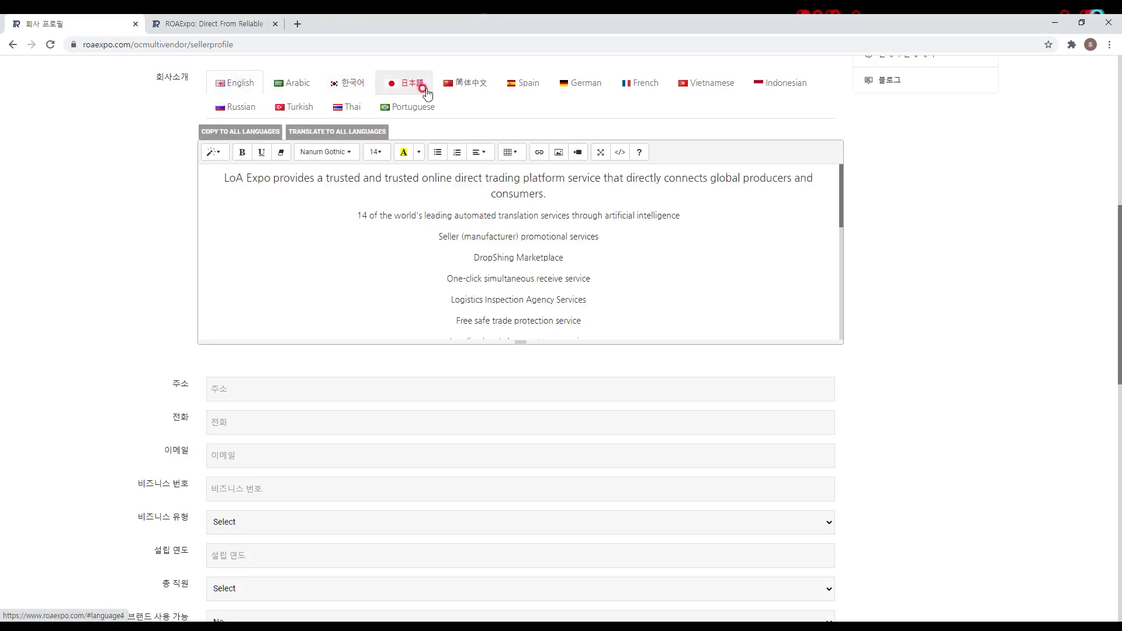
left_click(353, 87)
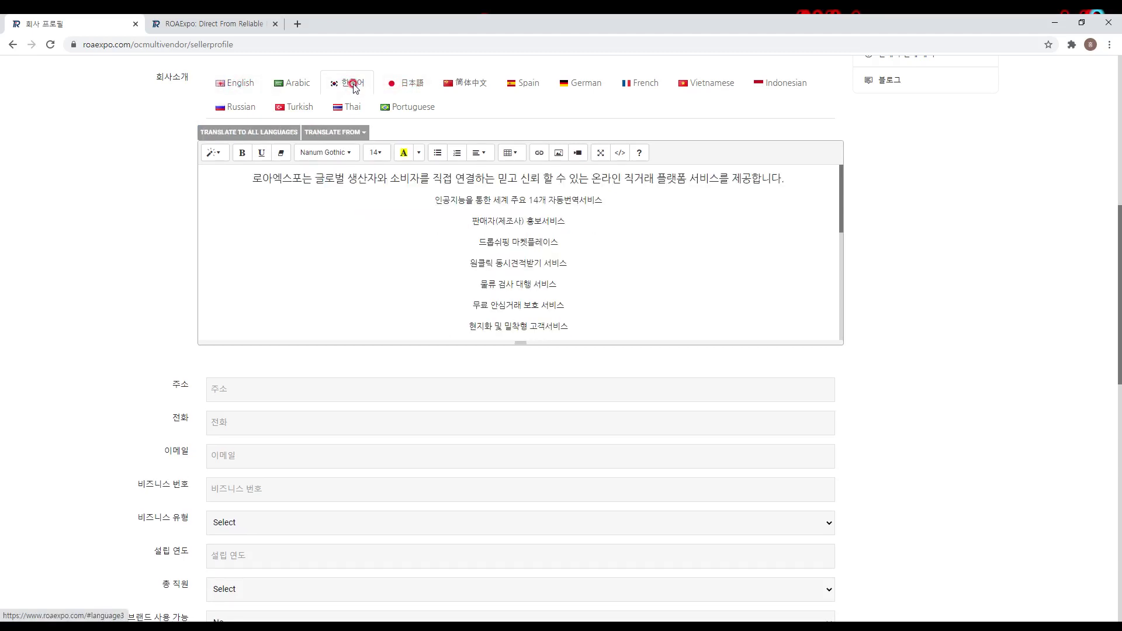
left_click(394, 88)
left_click(326, 87)
left_click(295, 87)
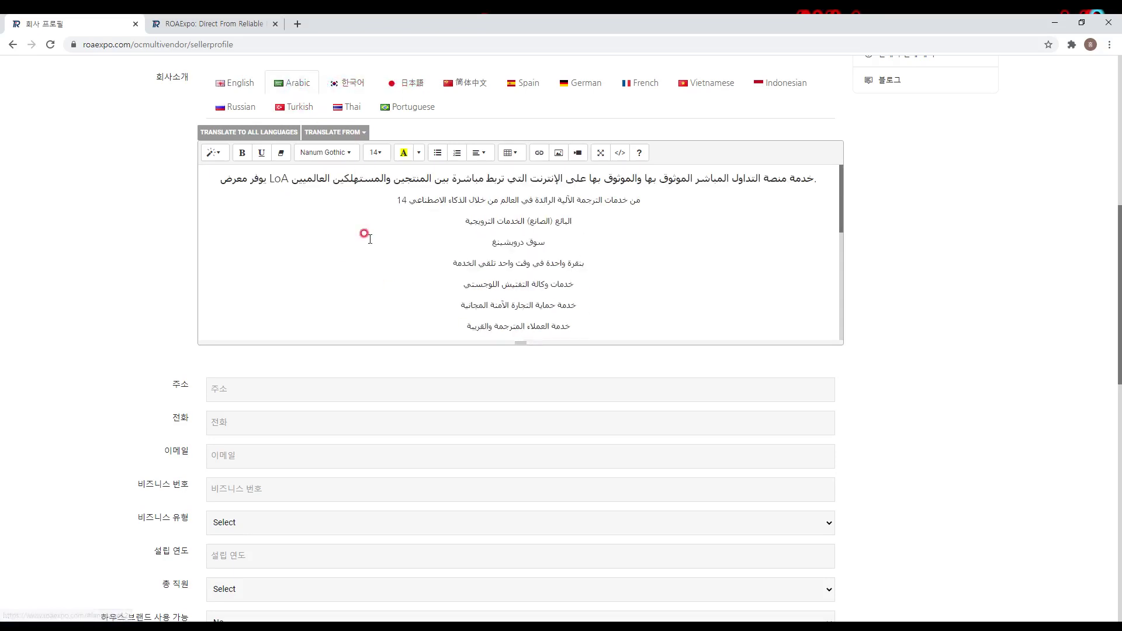
left_click(249, 132)
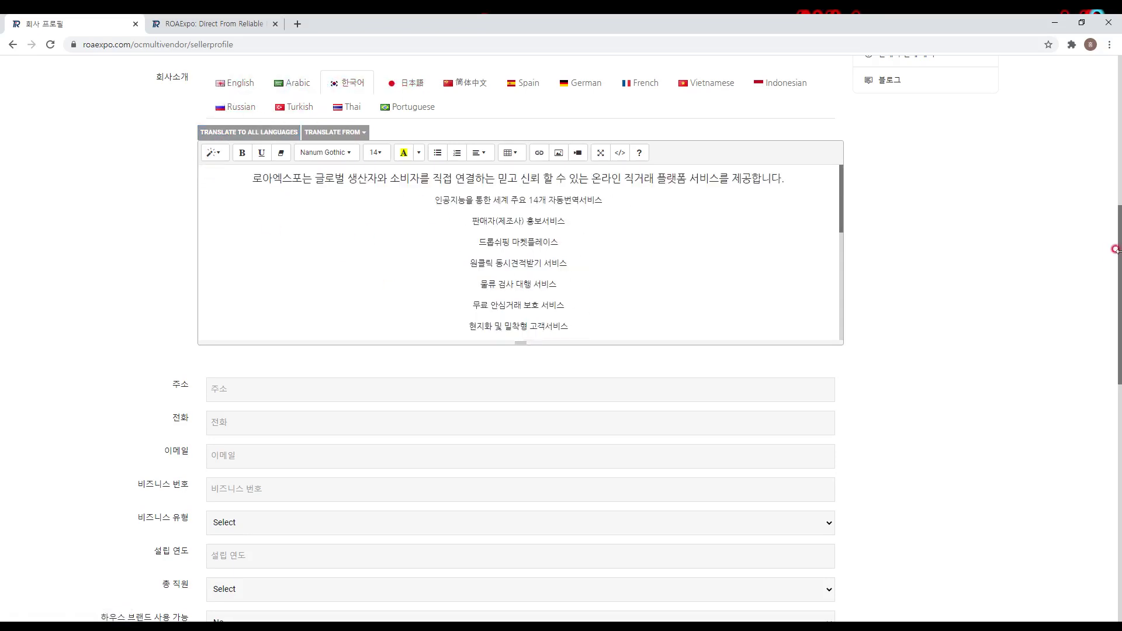
left_click_drag(1110, 257, 1107, 359)
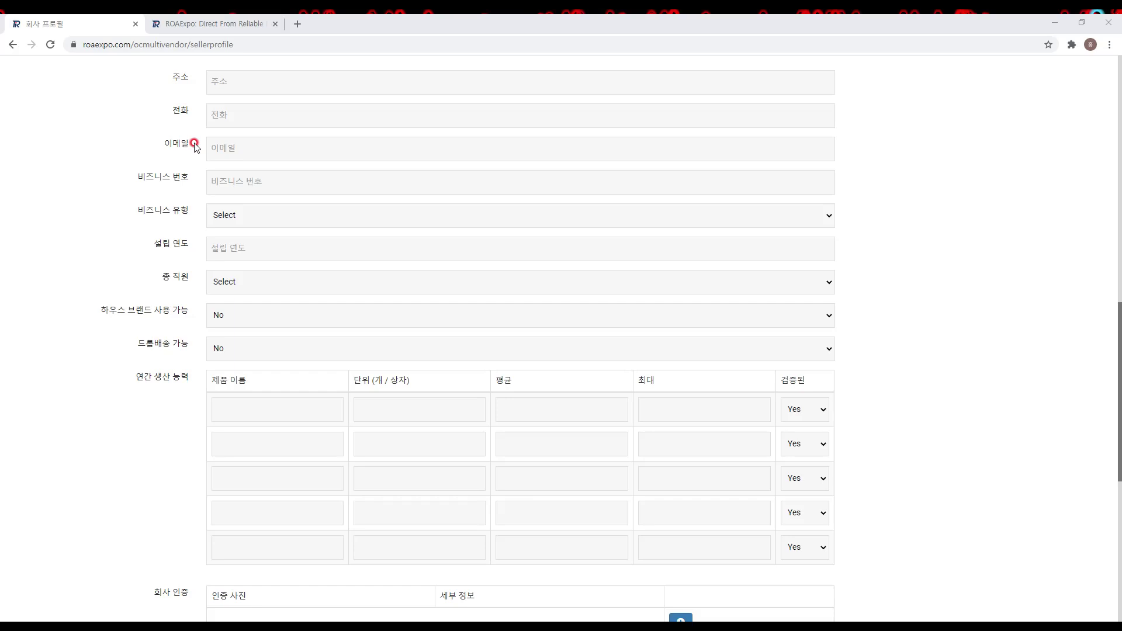
Step: Enter the company address in Korean followed by its pasted English version
left_click(210, 84)
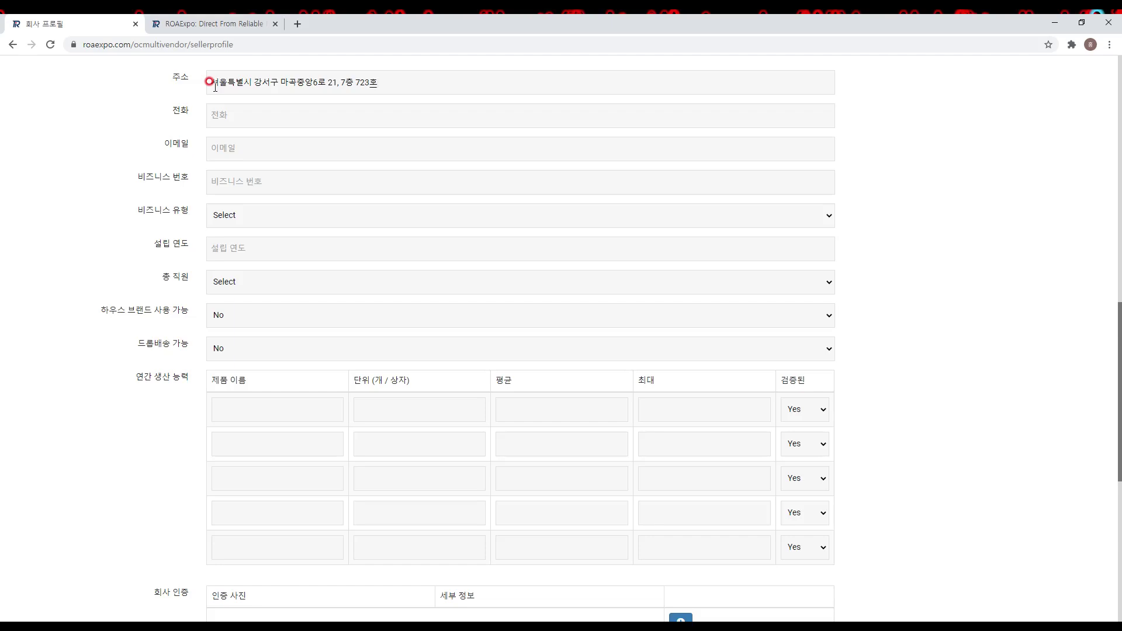
Step: Fill in the company's phone number, e-mail address and business registration number
left_click(232, 114)
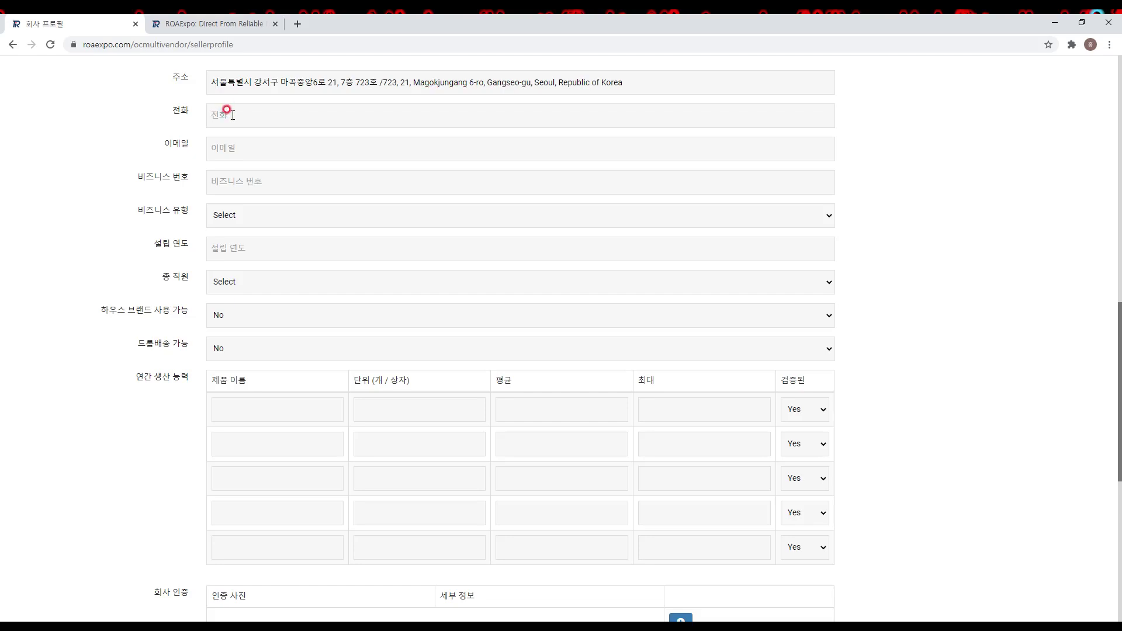
key("Tab")
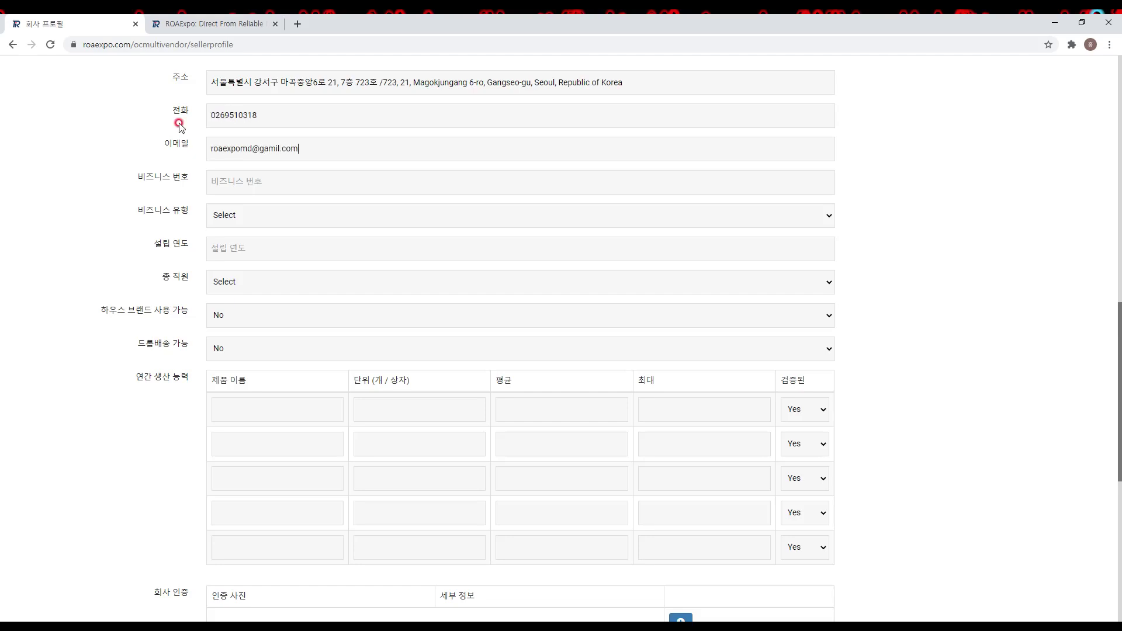
left_click(227, 181)
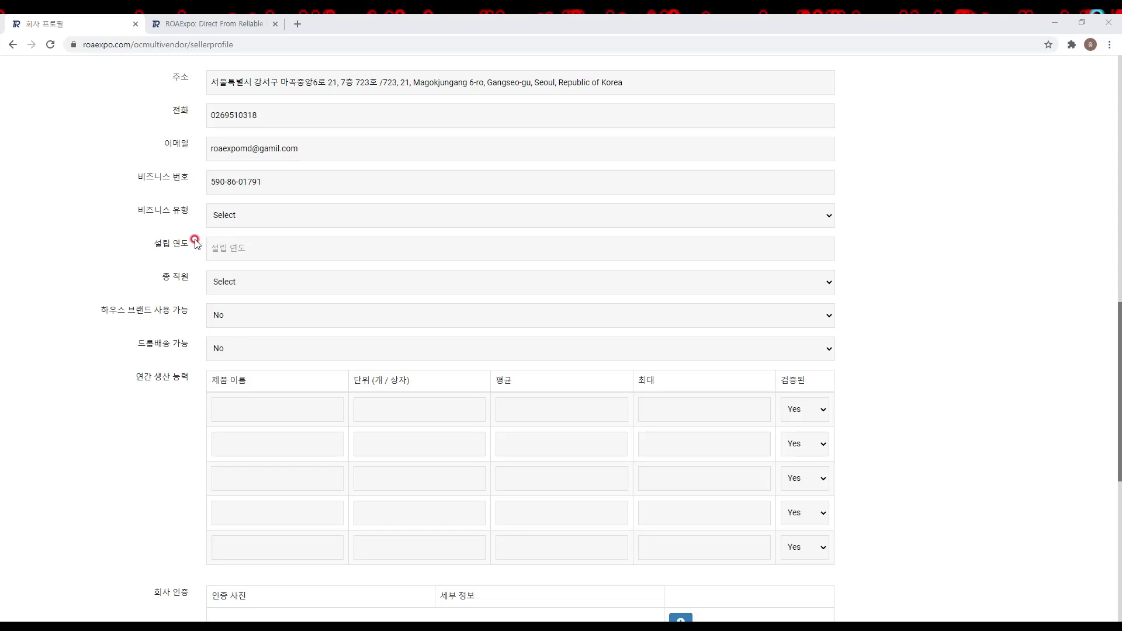
Step: Set business type to 주식회사, founding year 2020 and employee count 11 - 50
left_click(233, 215)
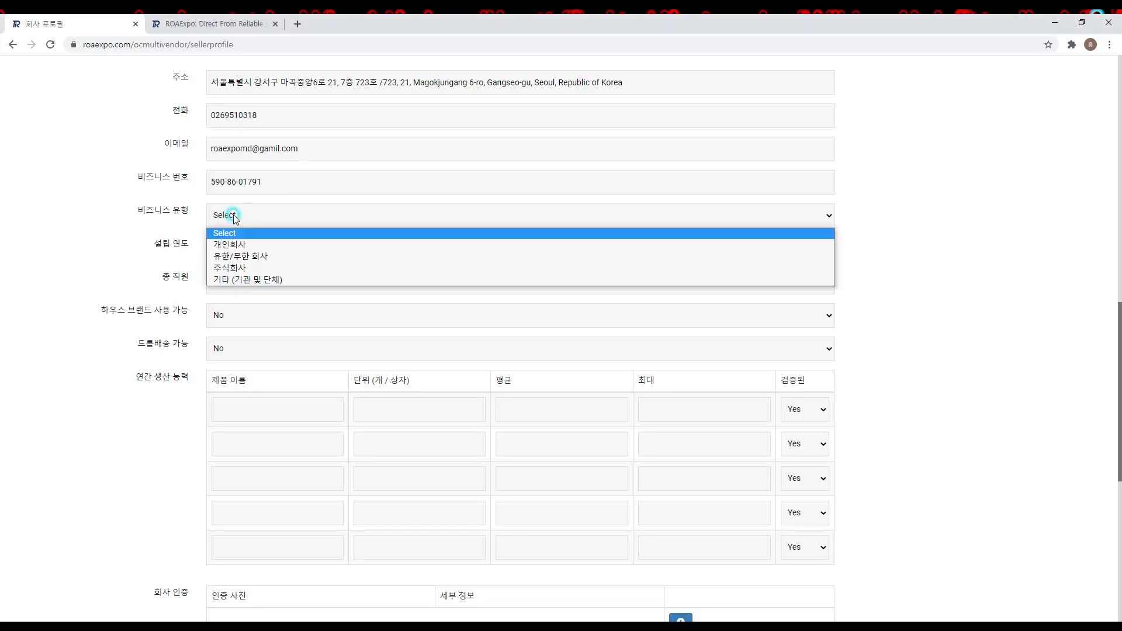
left_click(243, 267)
left_click(238, 248)
type("2020")
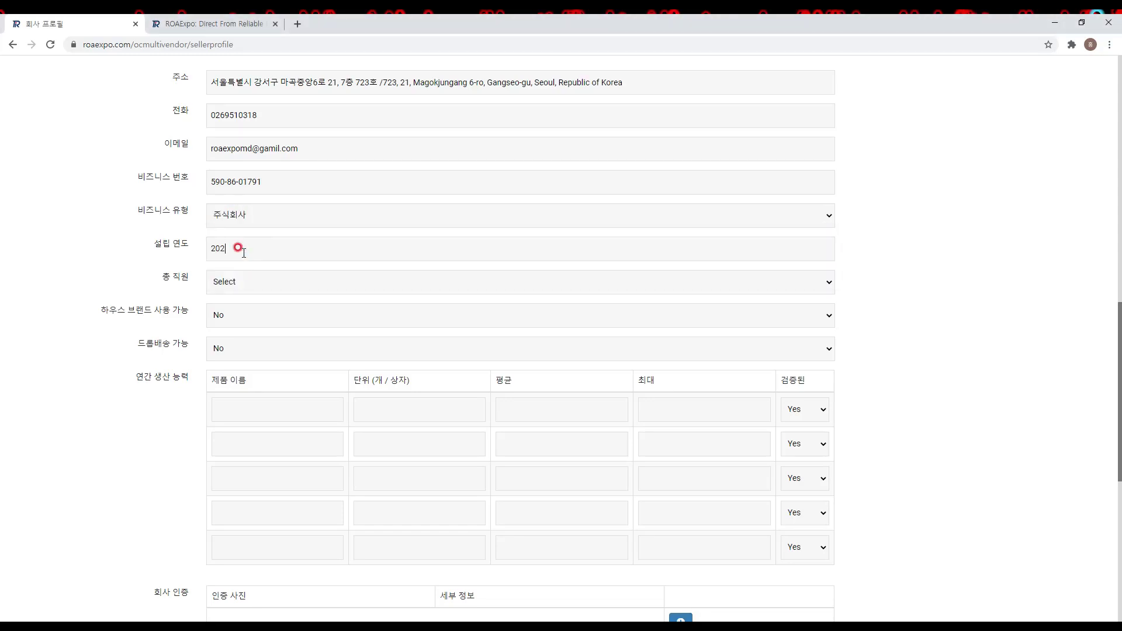
left_click(237, 289)
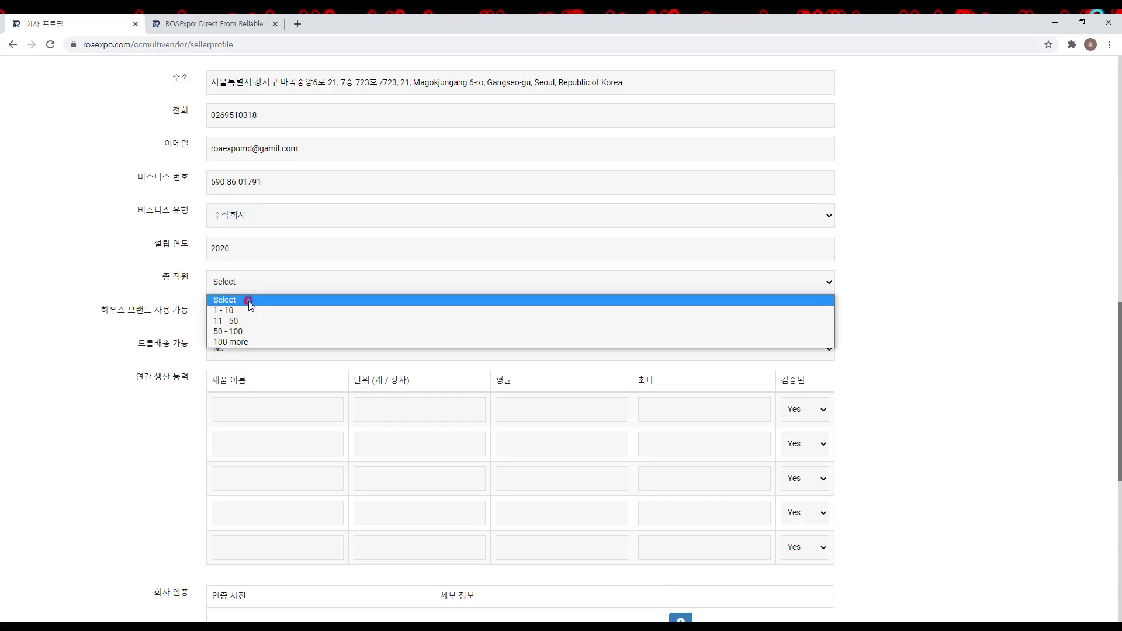
left_click(248, 322)
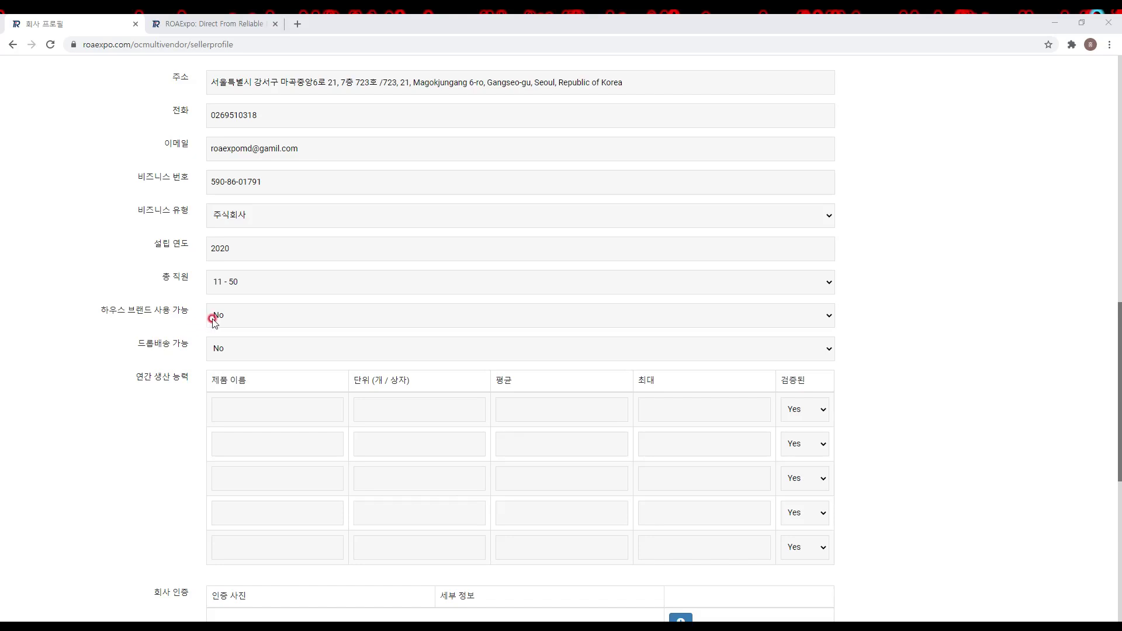
Step: Set both in-house brand and drop shipping availability to Yes
left_click(240, 318)
left_click(240, 335)
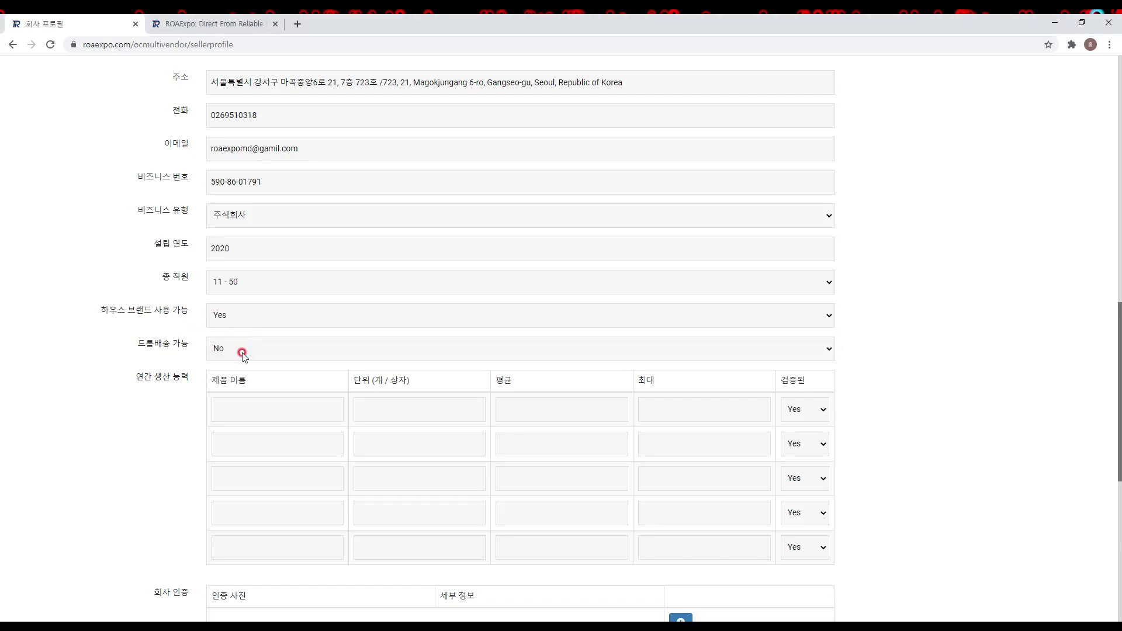
left_click(244, 349)
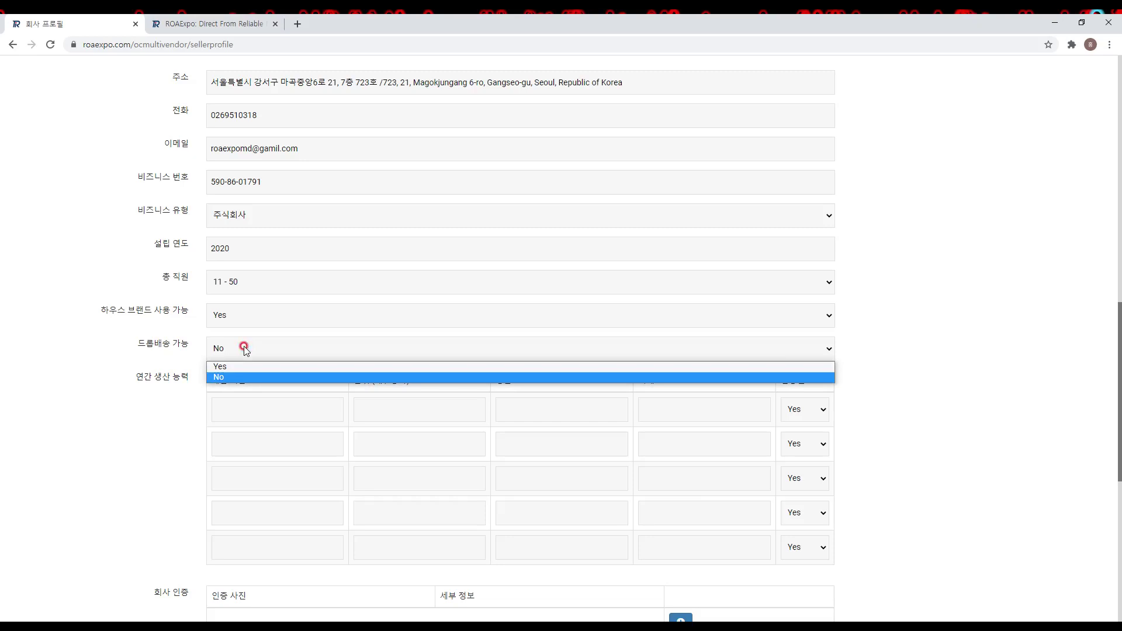
left_click(243, 372)
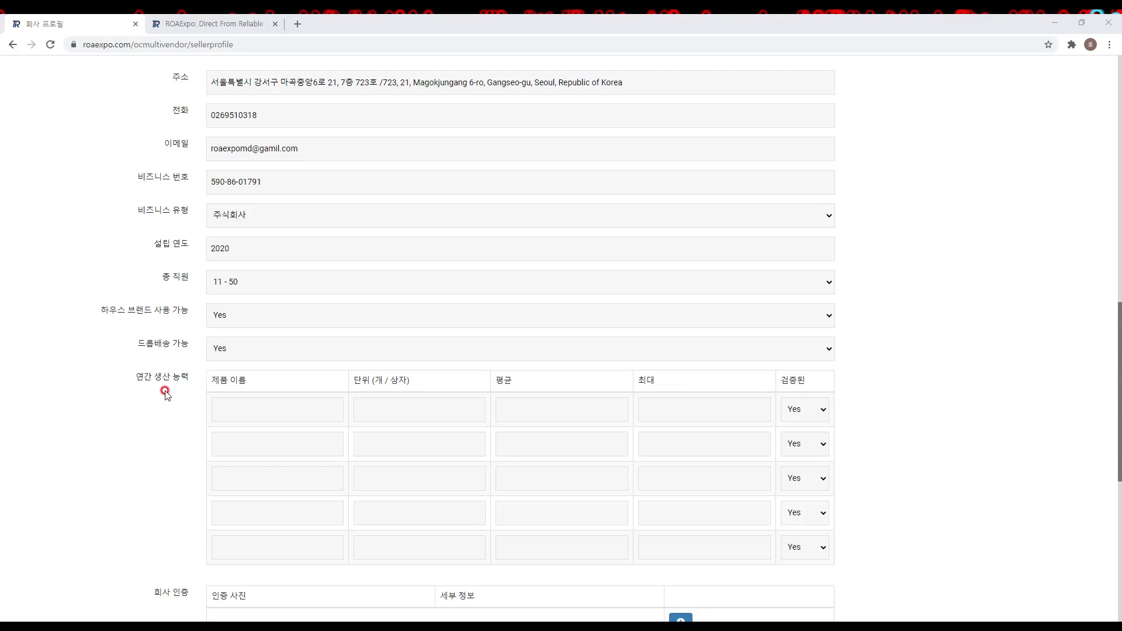
Step: Fill the first capacity row: 선크림 / Sunscreen, unit Eahc, average 100,000, maximum 200,000, verified Yes
scroll(175, 400, "down", 1)
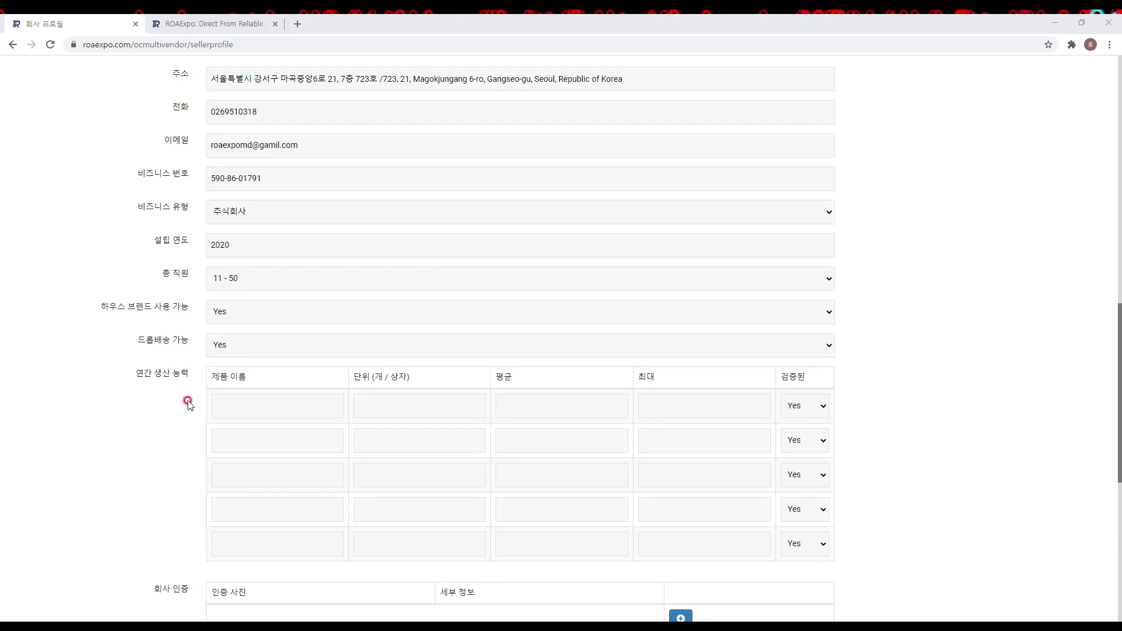
left_click(193, 407)
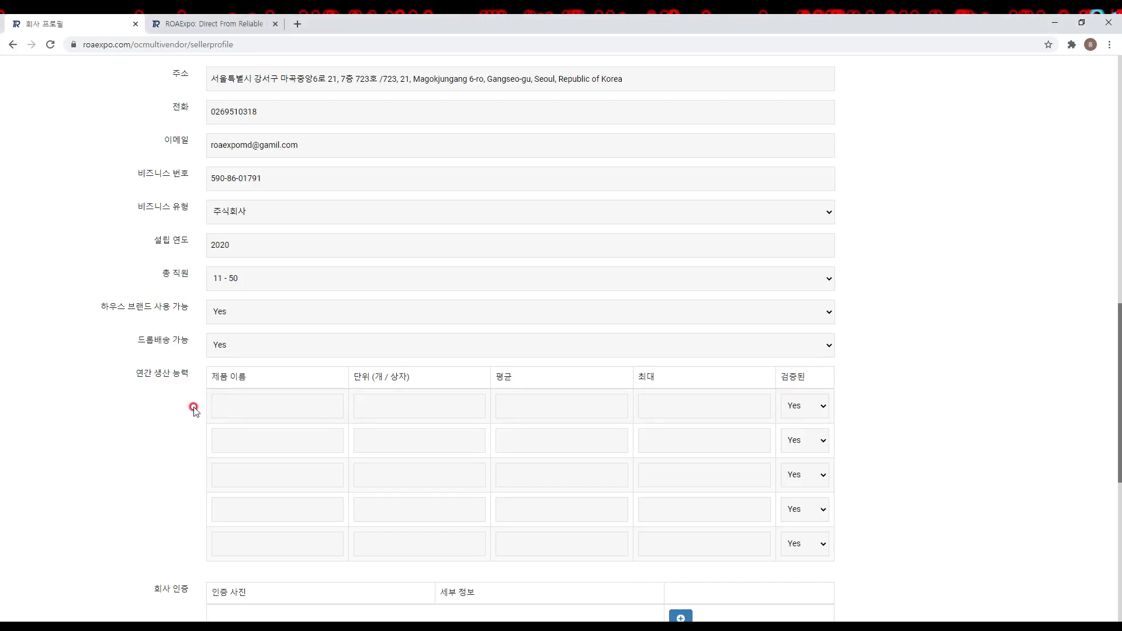
type("선크림 / Sunscreen")
type("Eahc")
left_click(527, 402)
type("100")
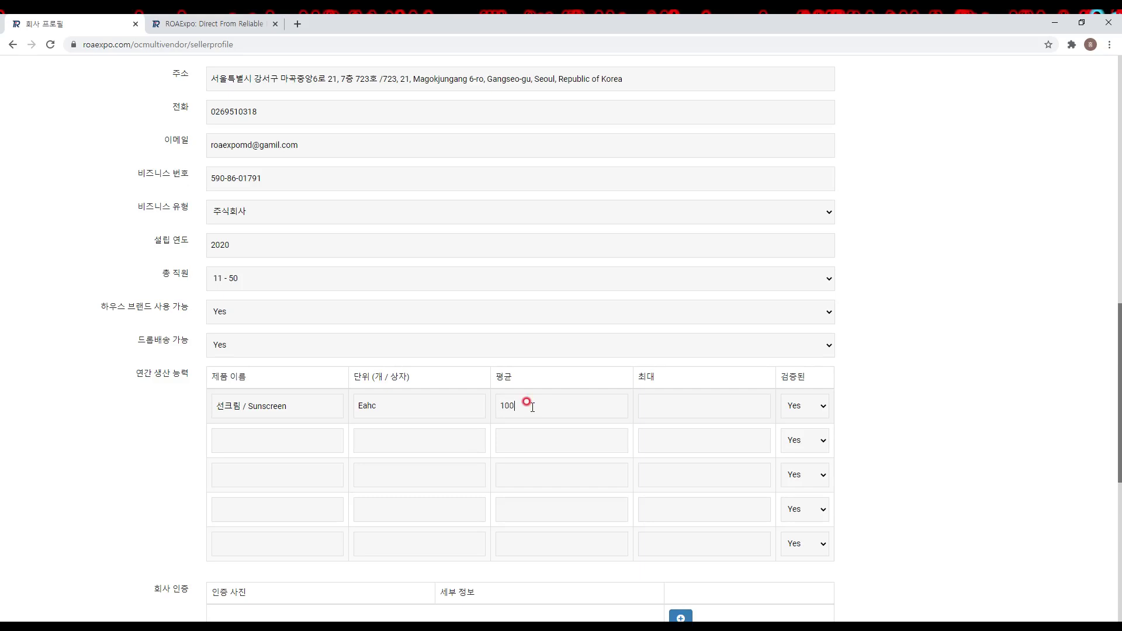
type(",000")
key("Tab")
type("200,000")
left_click(819, 407)
left_click(818, 425)
left_click_drag(1116, 363, 1118, 395)
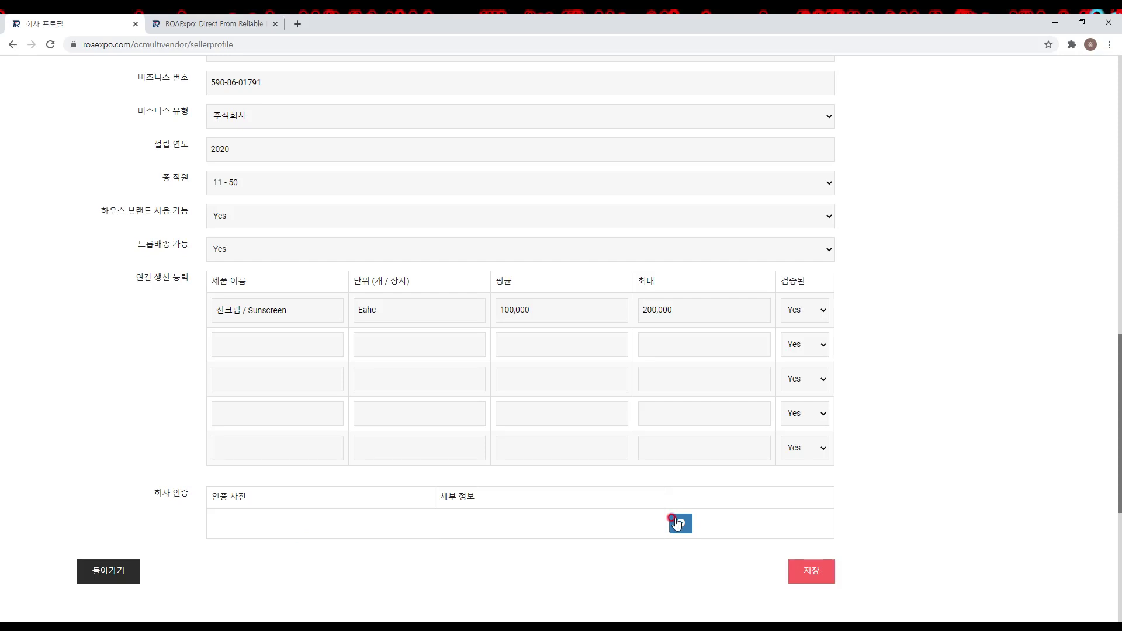
left_click(678, 522)
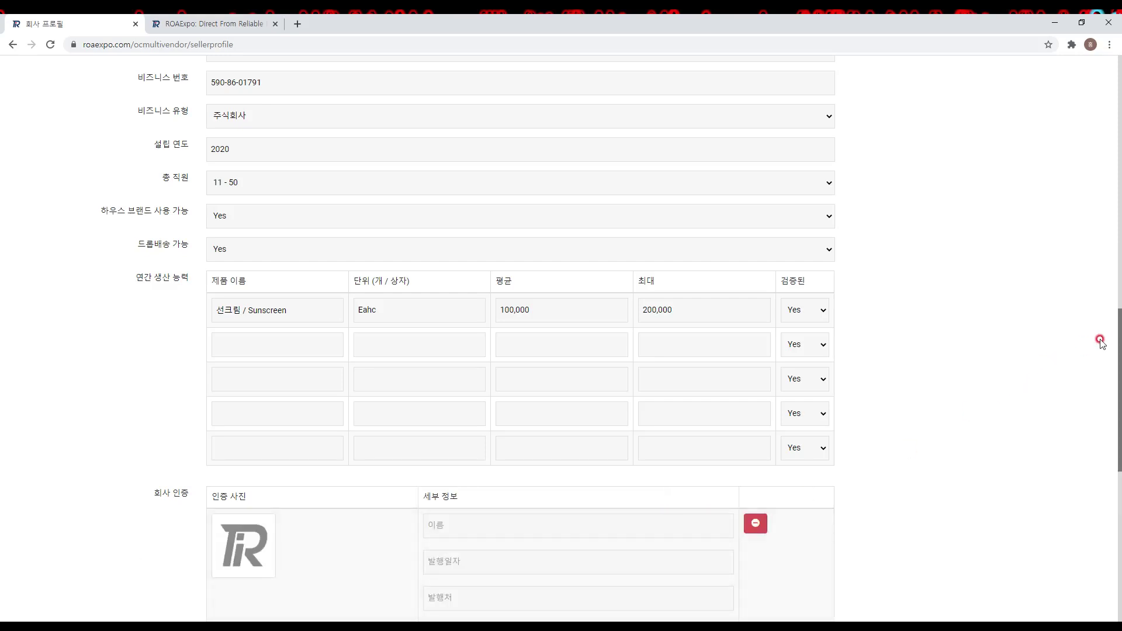
left_click_drag(1117, 352, 1113, 402)
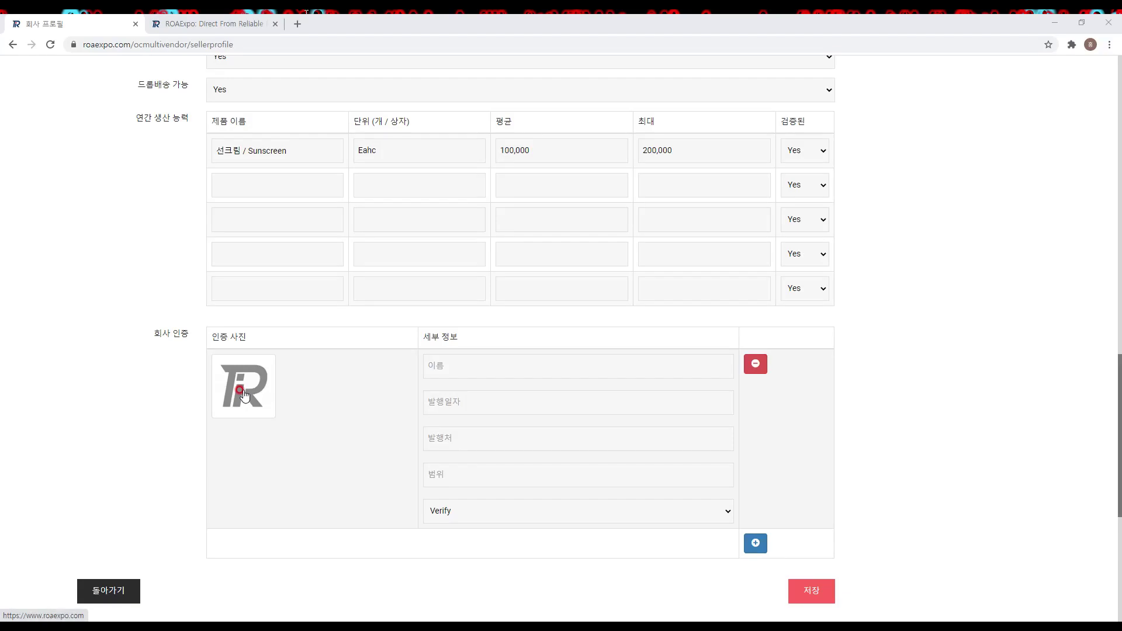
mouse_move(260, 399)
left_click(298, 386)
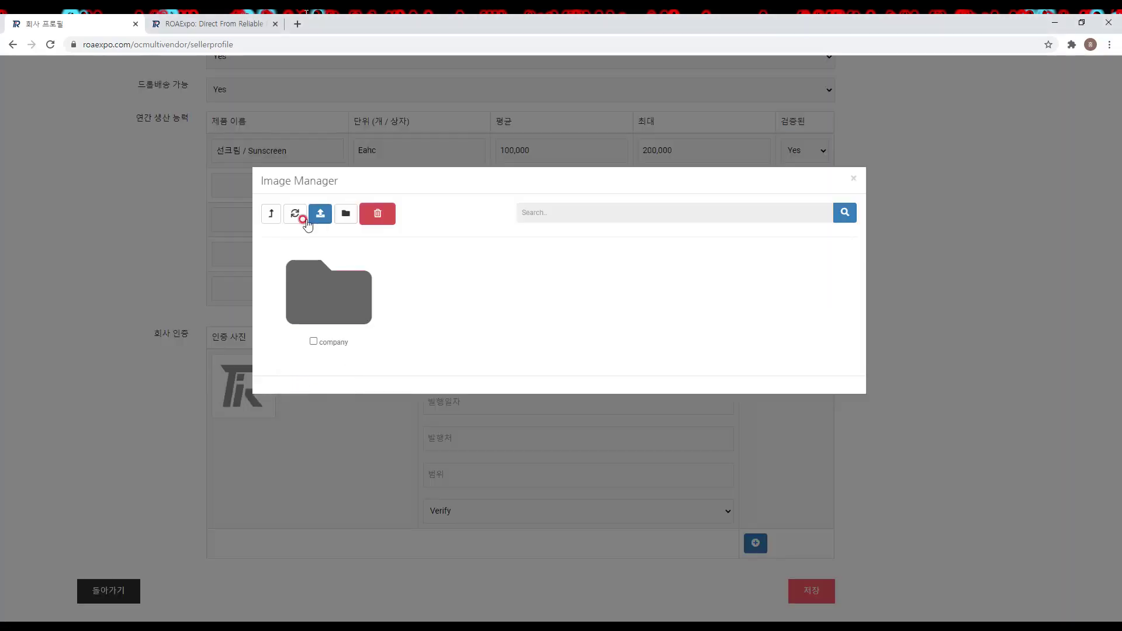
left_click(320, 213)
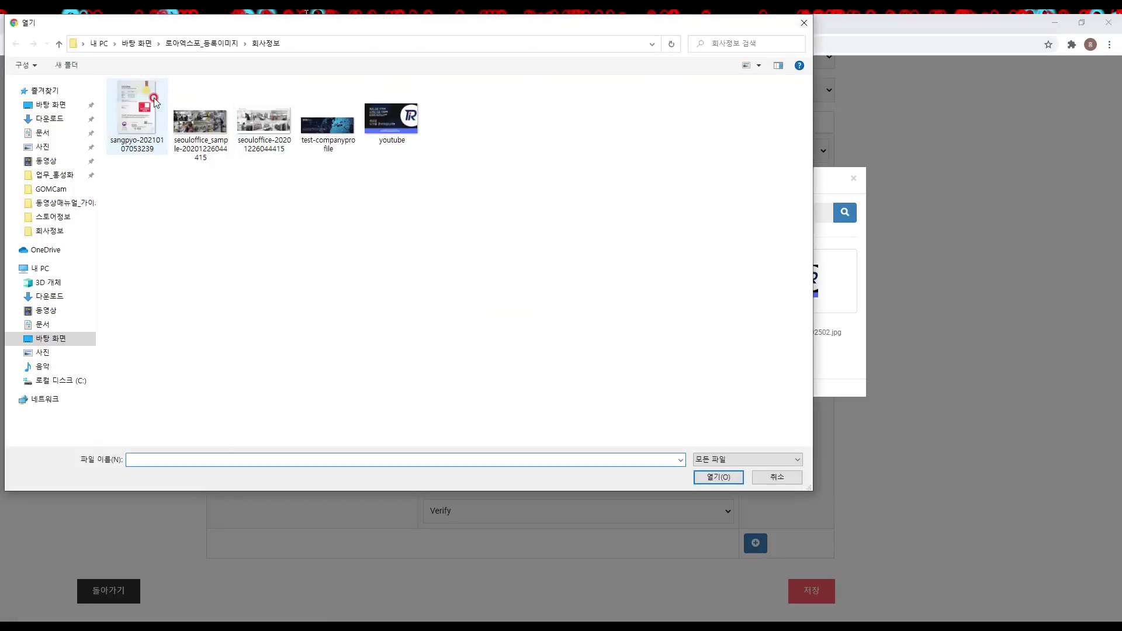
left_click(137, 114)
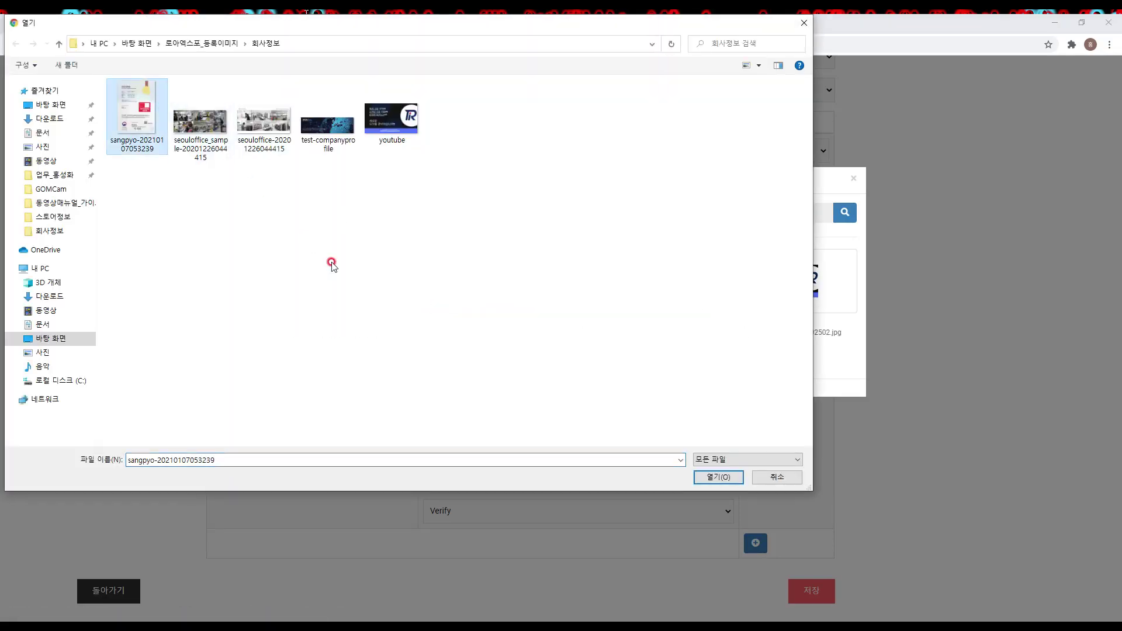
key("Return")
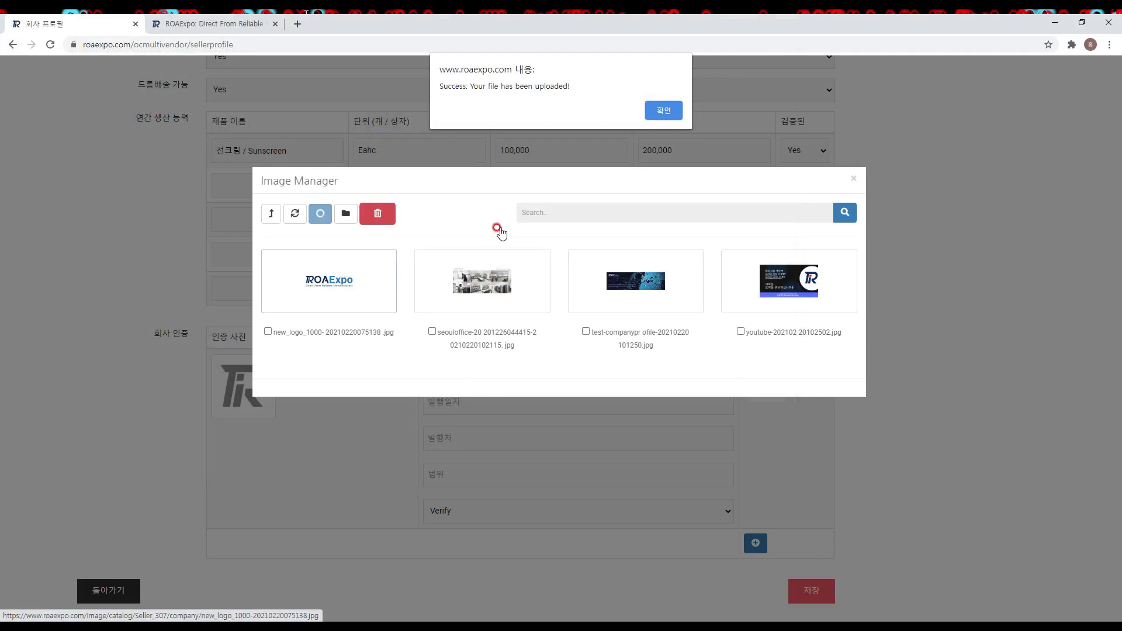
key("Return")
left_click(496, 251)
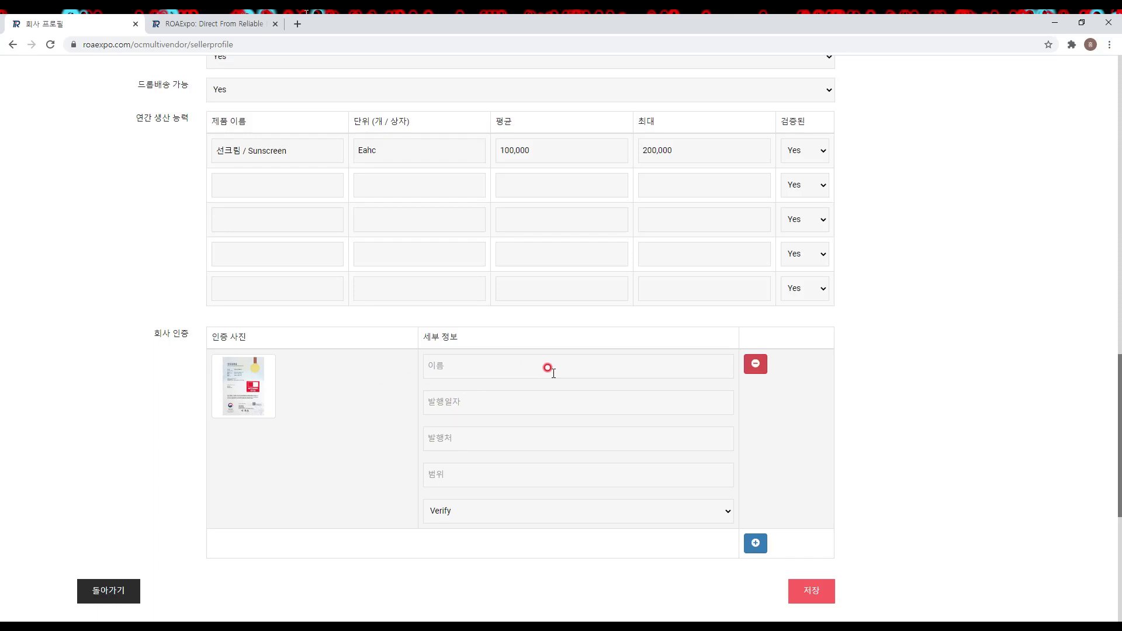
Step: Name the certificate 상표등록증 / Certificate of Trademark Registation, issued 2021.02.01
left_click(554, 373)
type("상표")
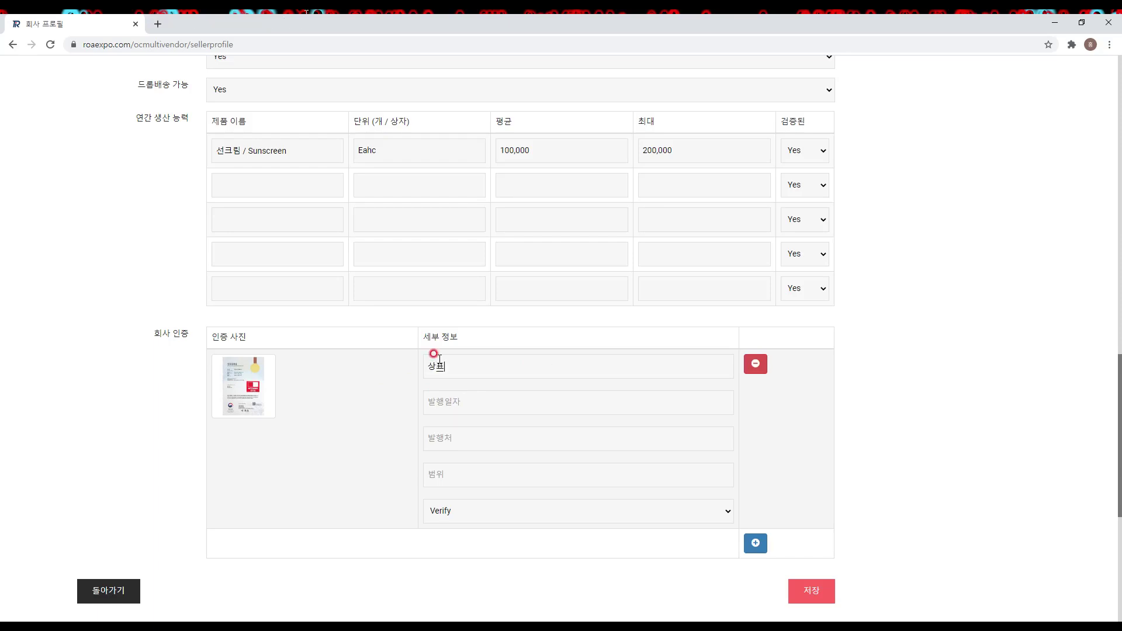
type("등록증")
type("/")
type("Certificate of Trademark Registation")
left_click(480, 399)
type("2020.12.31")
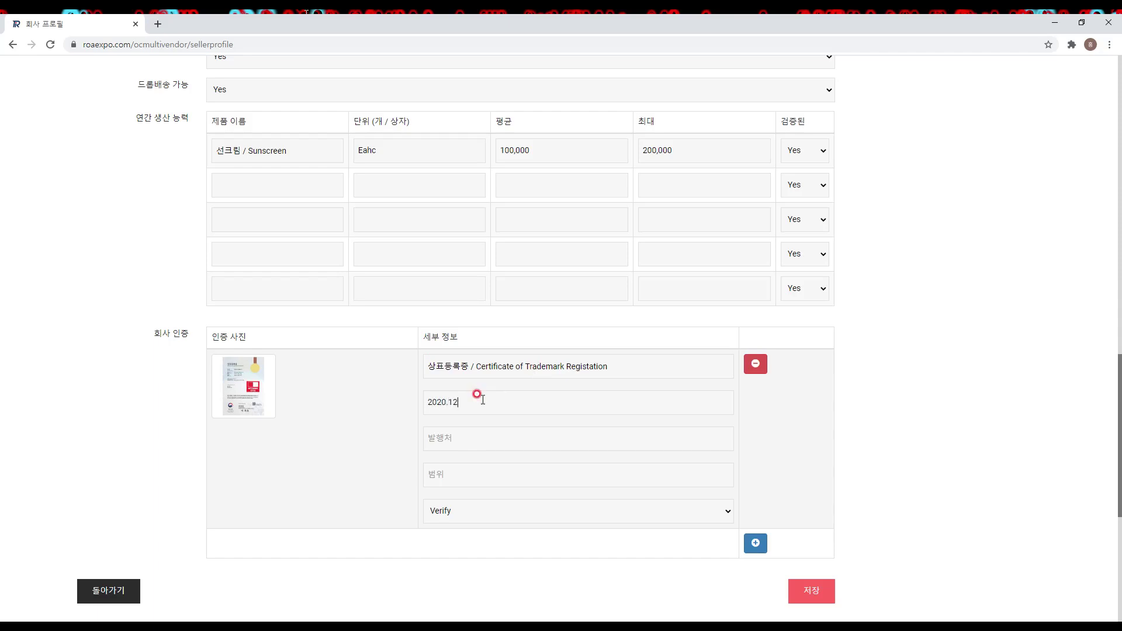
left_click(526, 424)
Step: Set issuer 특허청 / Korean Intellectual Property Office, fill the bilingual scope, and mark verified Yes
type("특허청 /")
type("Korean Intellectual Property Office")
left_click(452, 468)
type("생표등록증 /")
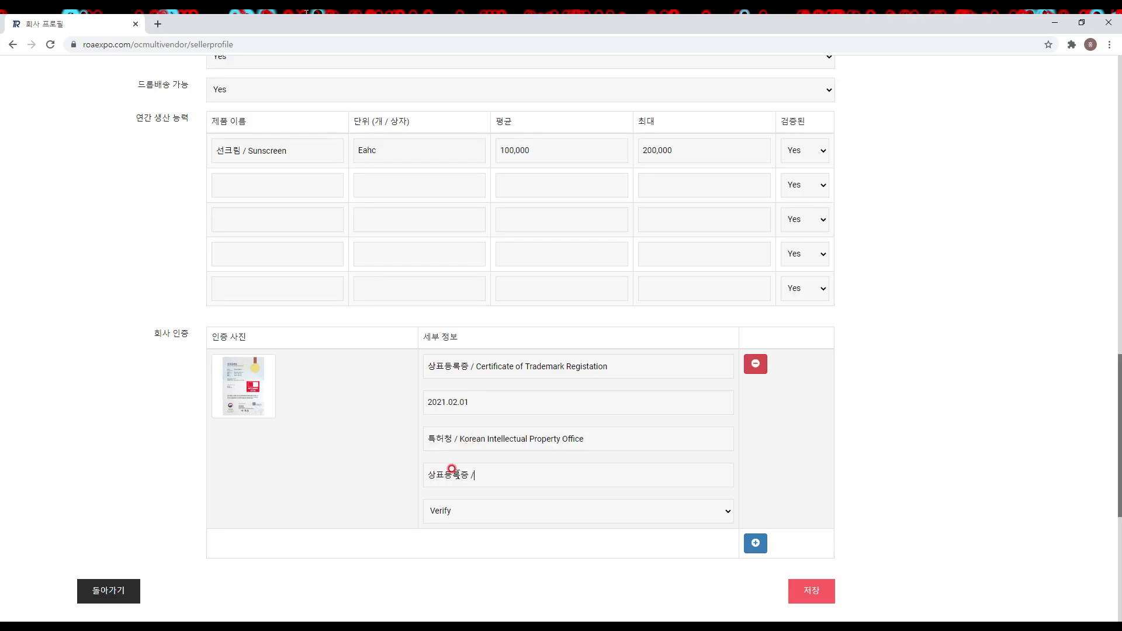
type("Certificate of Trademark Registation")
left_click(608, 512)
left_click(596, 540)
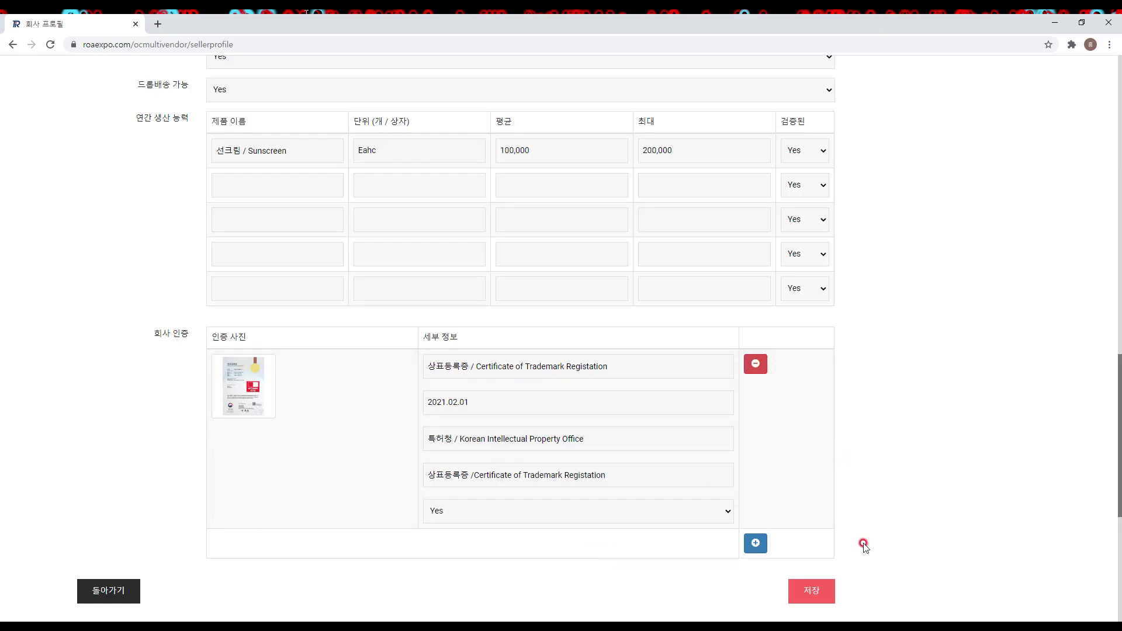
Step: Save the profile, then scroll through it on the store's 회사 프로필 page
left_click(819, 594)
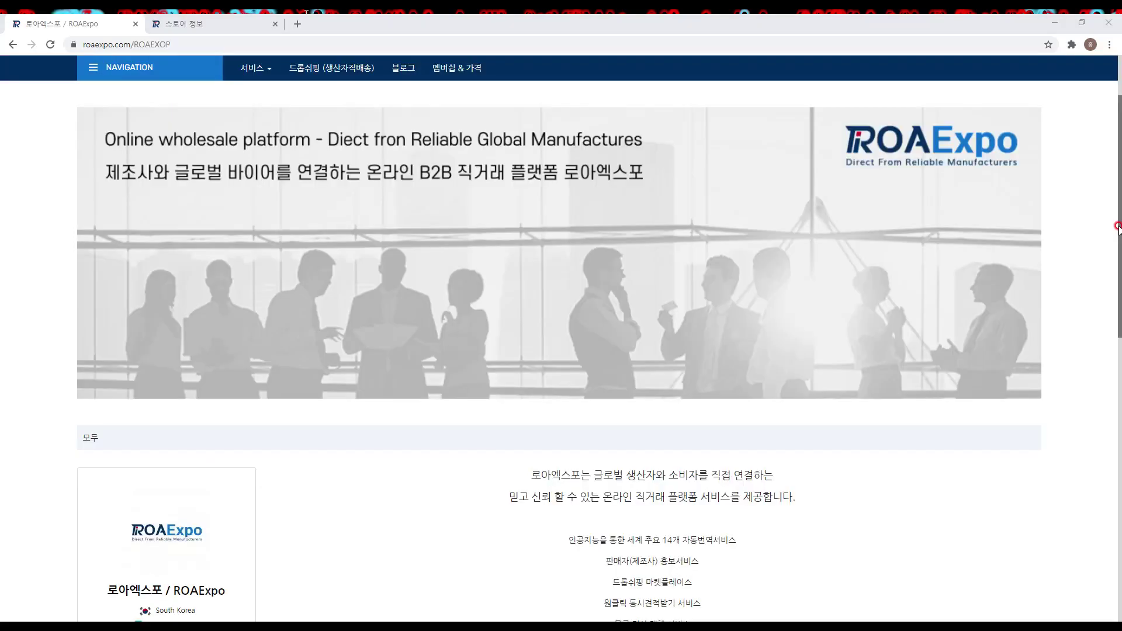
left_click_drag(1117, 228, 1118, 298)
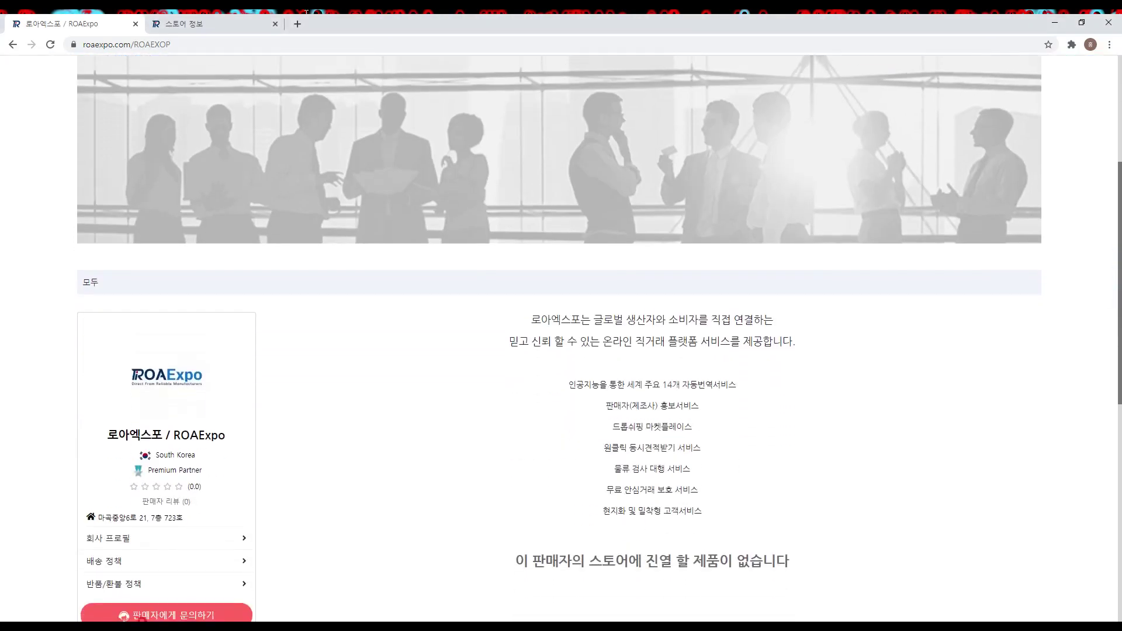
left_click(128, 541)
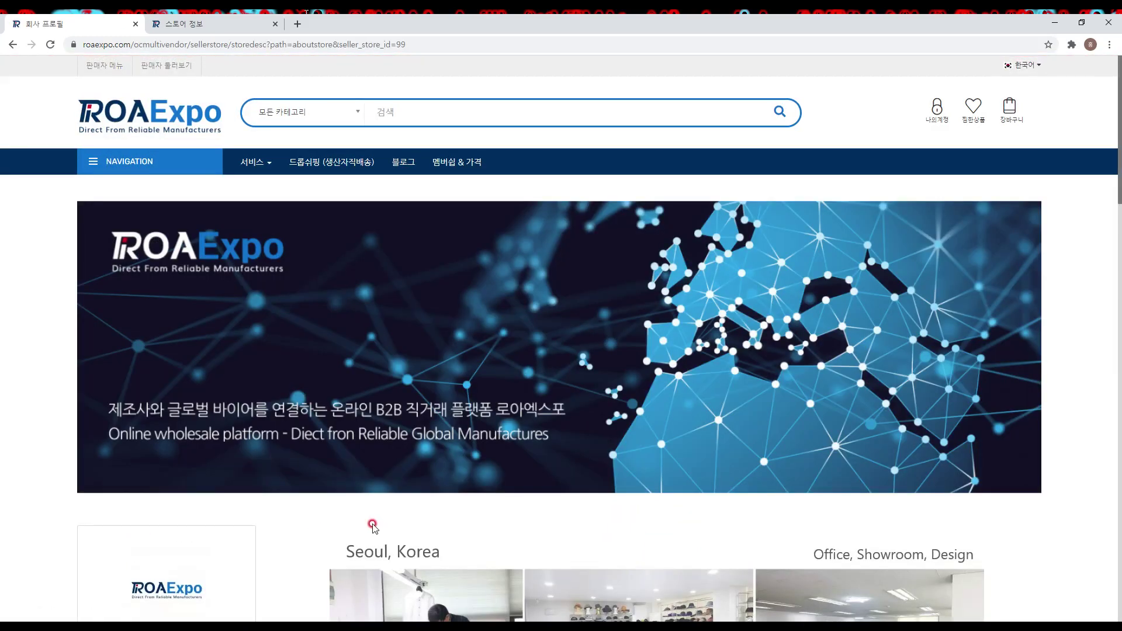
scroll(373, 526, "down", 6)
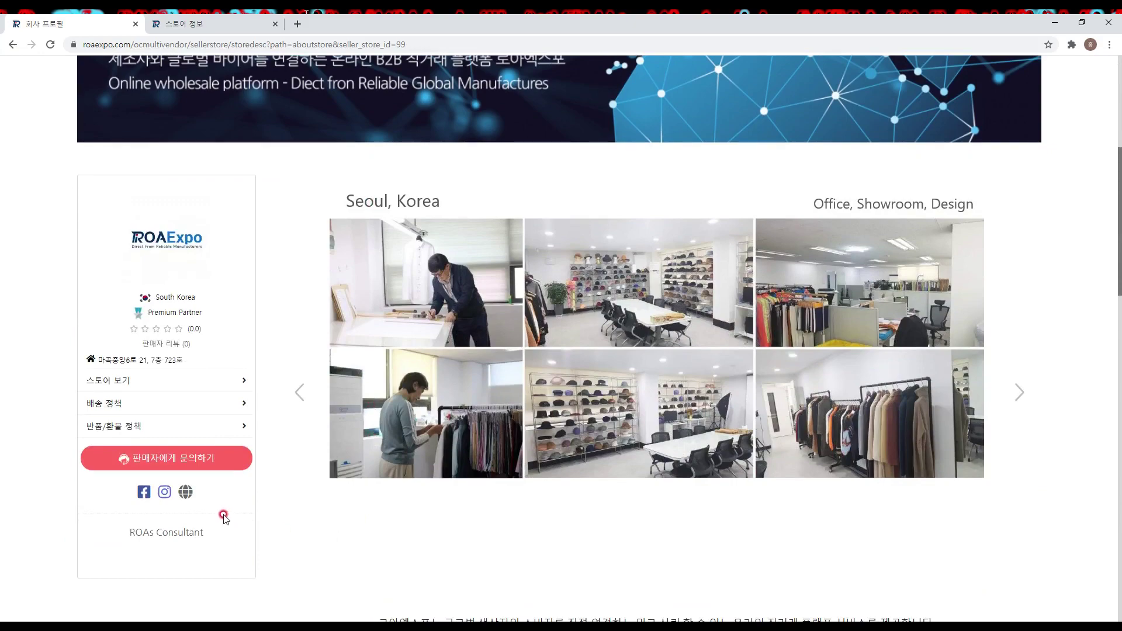
scroll(376, 496, "down", 11)
scroll(377, 501, "down", 5)
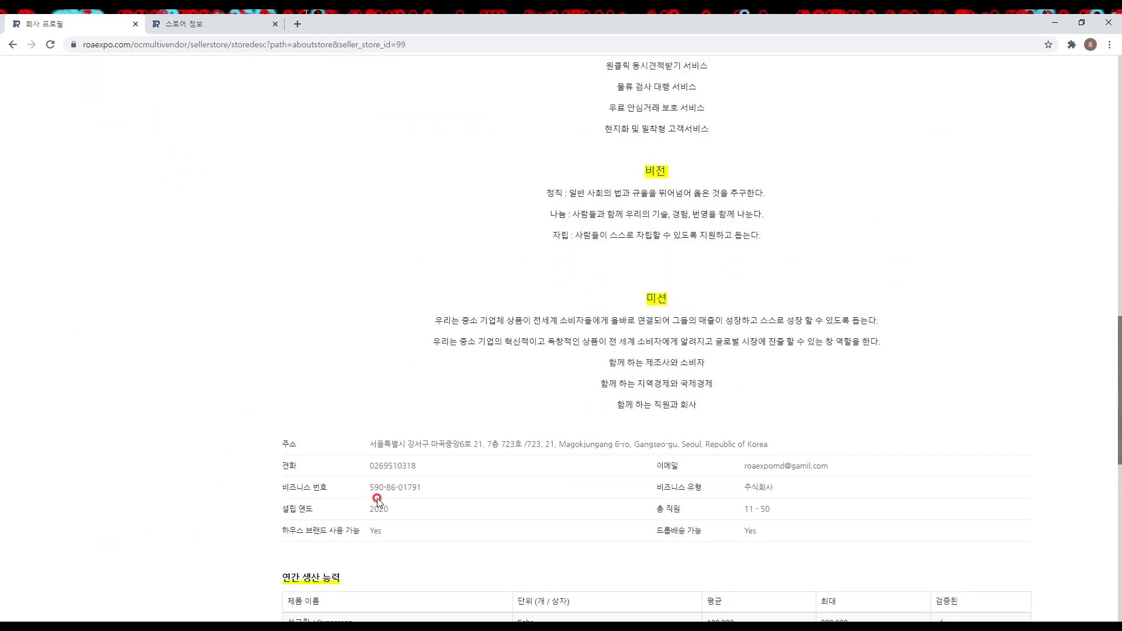